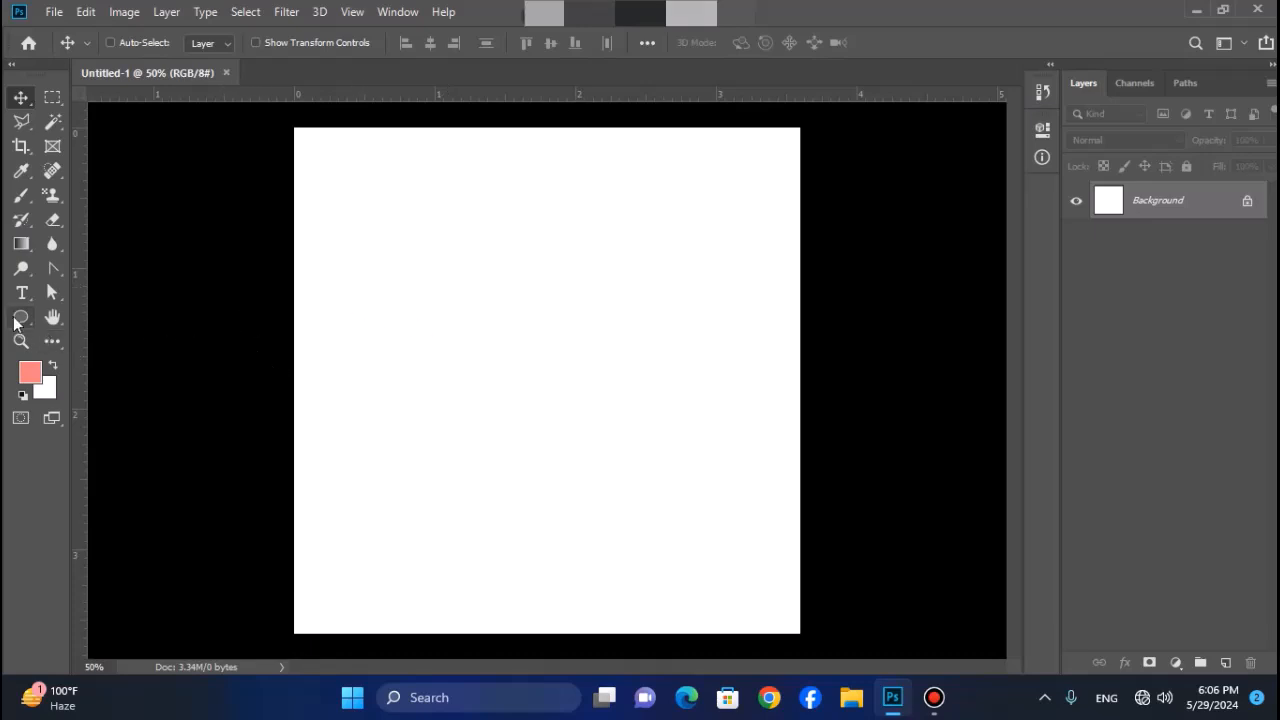
# Draw an ellipse about 1394 × 614 px across the lower part of the canvas, with an orange fill and no stroke
pyautogui.click(20, 318)
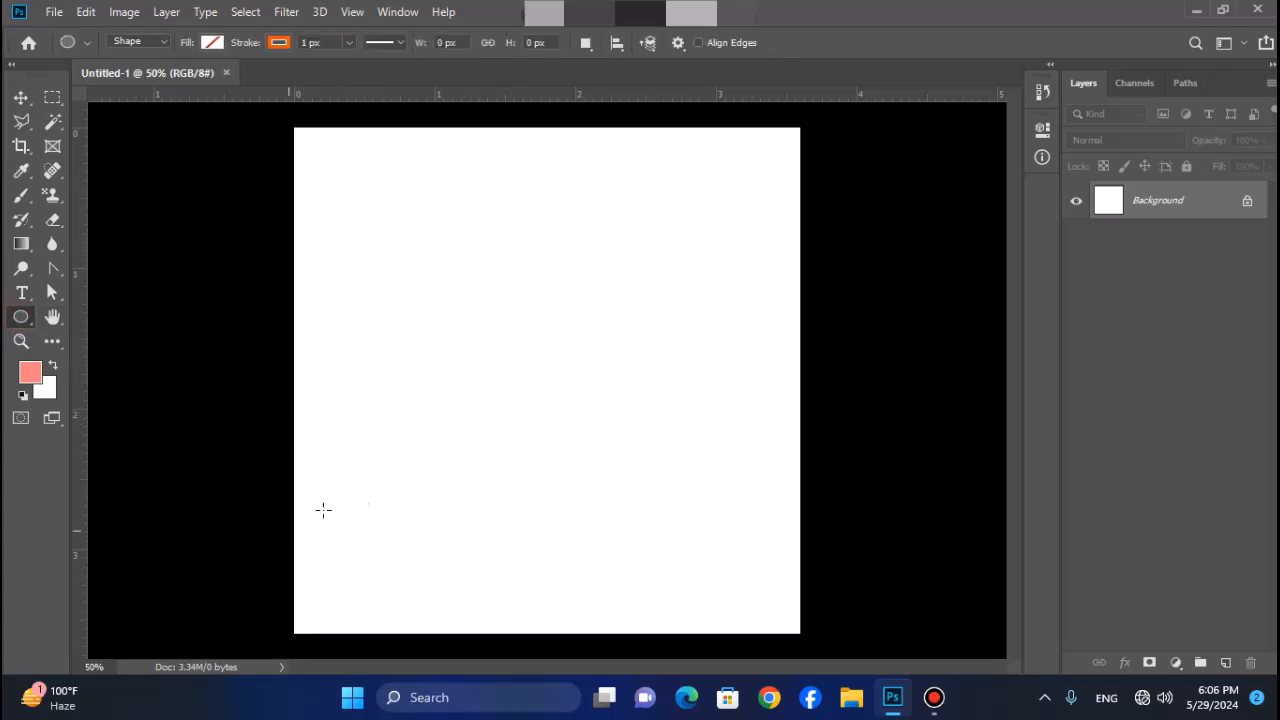
pyautogui.moveTo(251, 423); pyautogui.dragTo(881, 712)
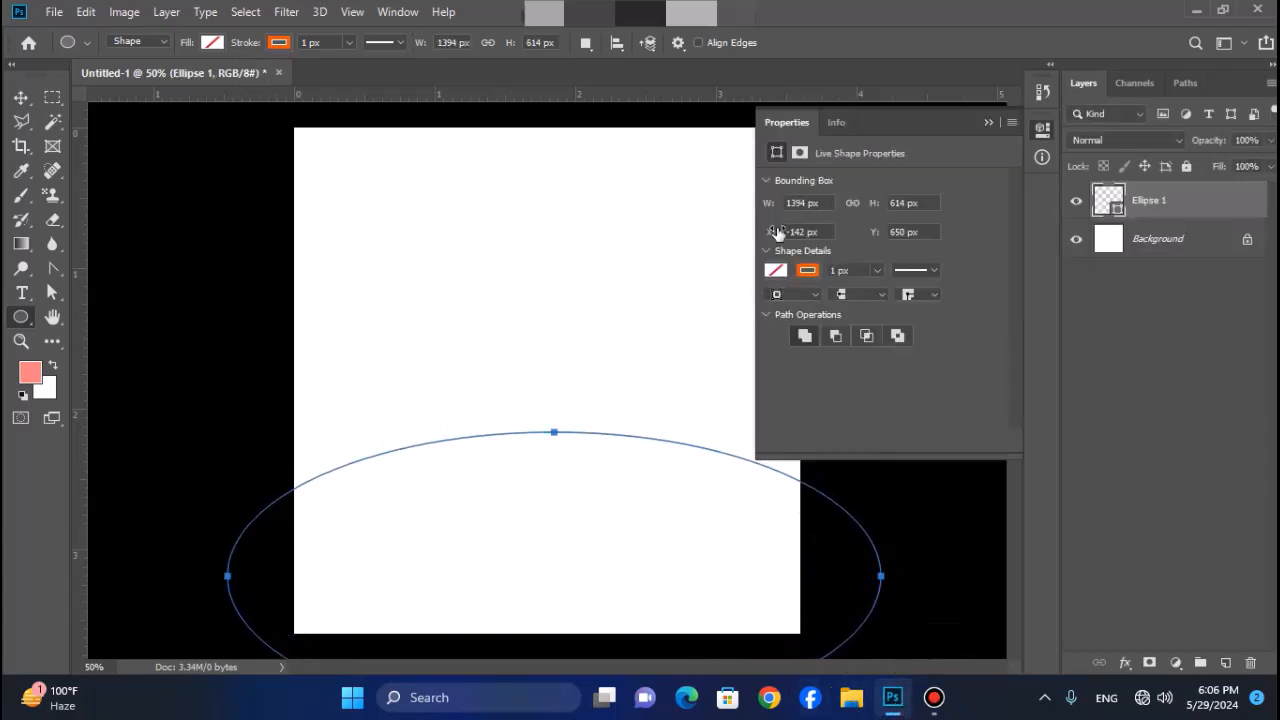
pyautogui.click(807, 270)
pyautogui.click(789, 306)
pyautogui.click(777, 272)
pyautogui.click(777, 369)
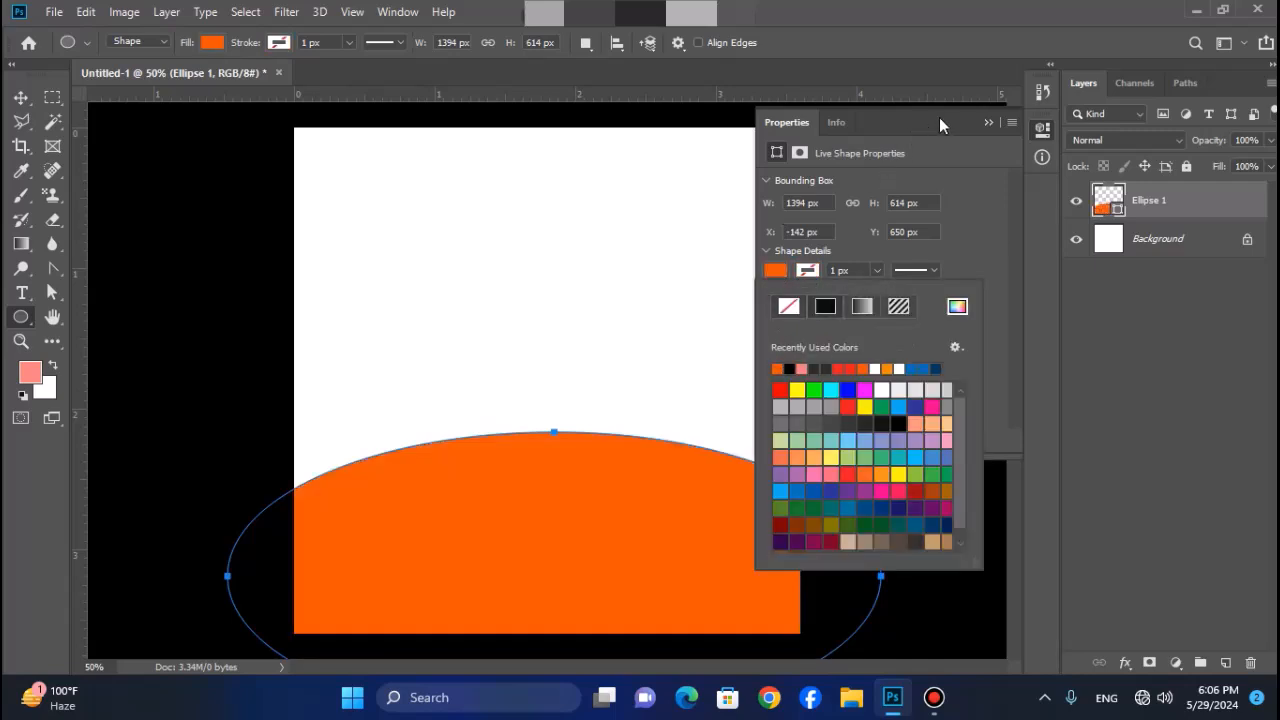
pyautogui.click(990, 121)
pyautogui.click(990, 121)
pyautogui.click(19, 103)
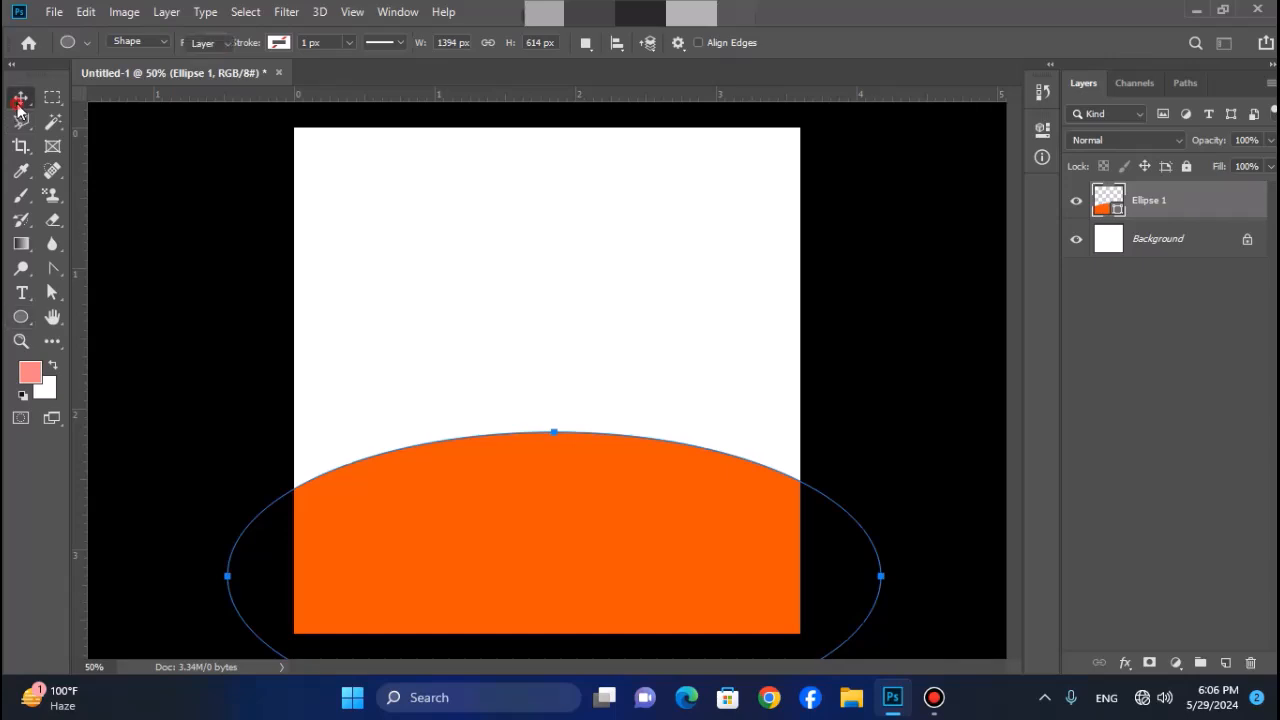
pyautogui.click(19, 100)
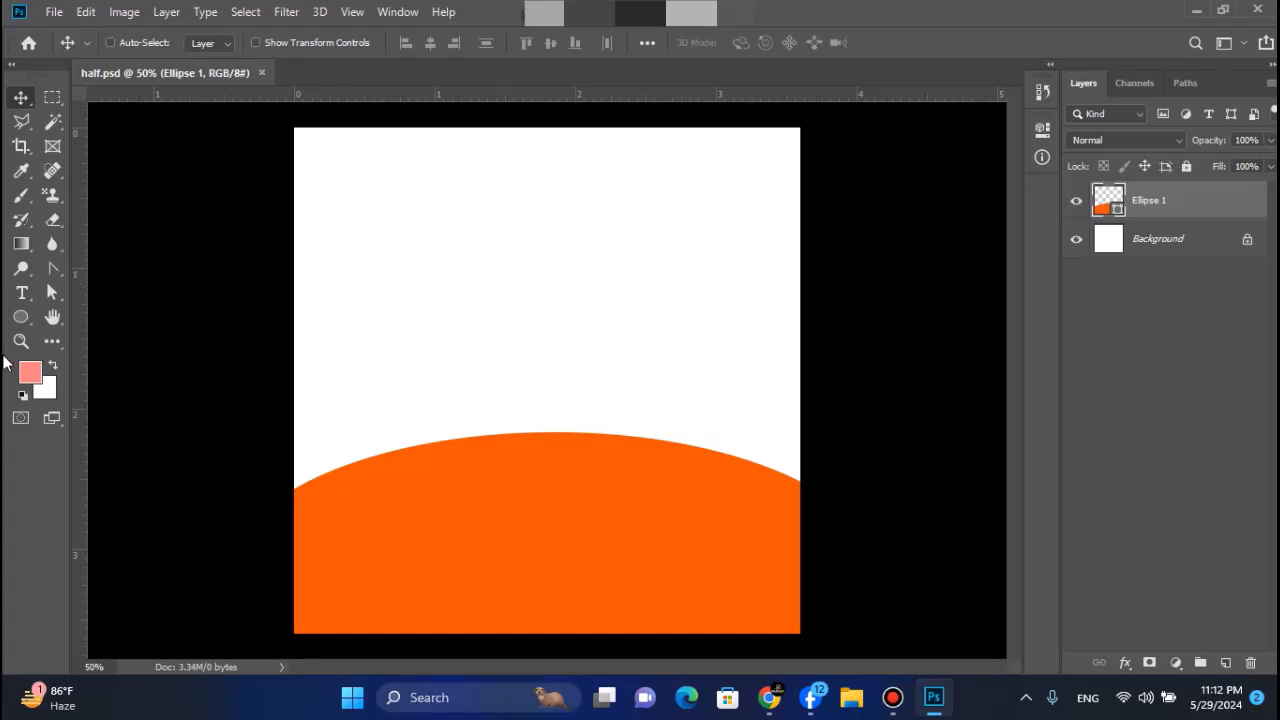
pyautogui.click(20, 317)
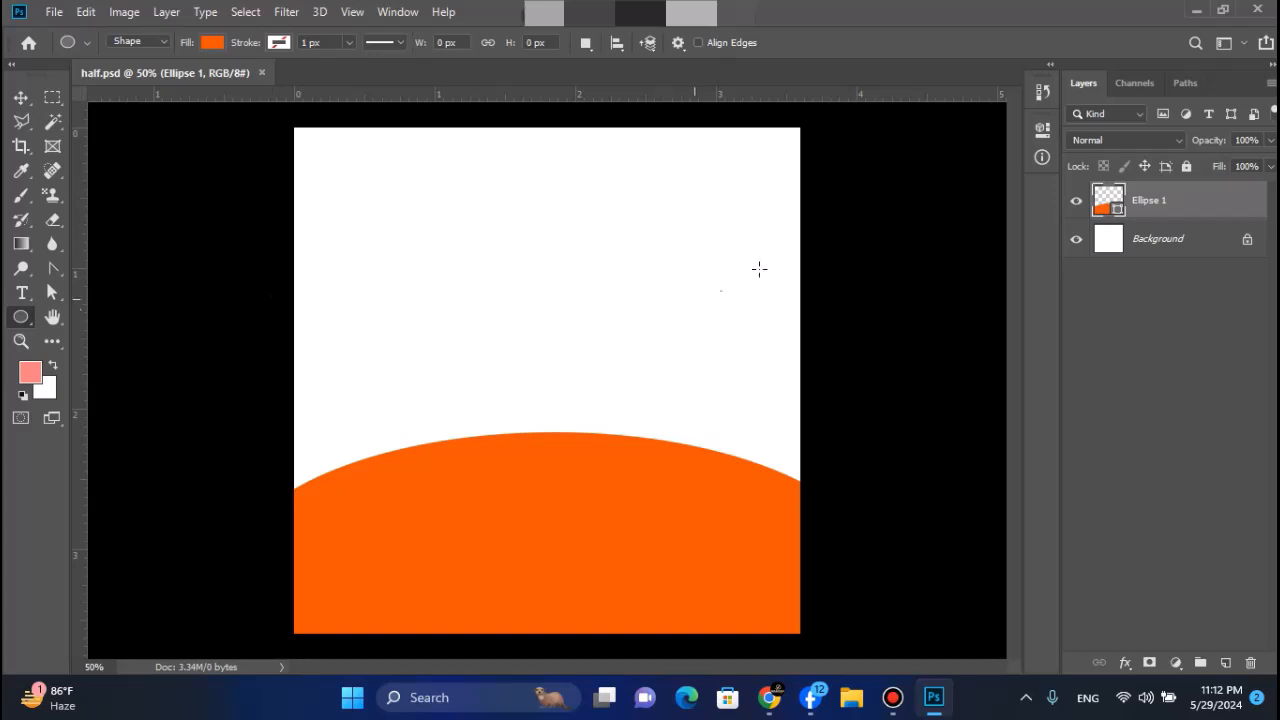
pyautogui.moveTo(822, 211); pyautogui.dragTo(693, 336)
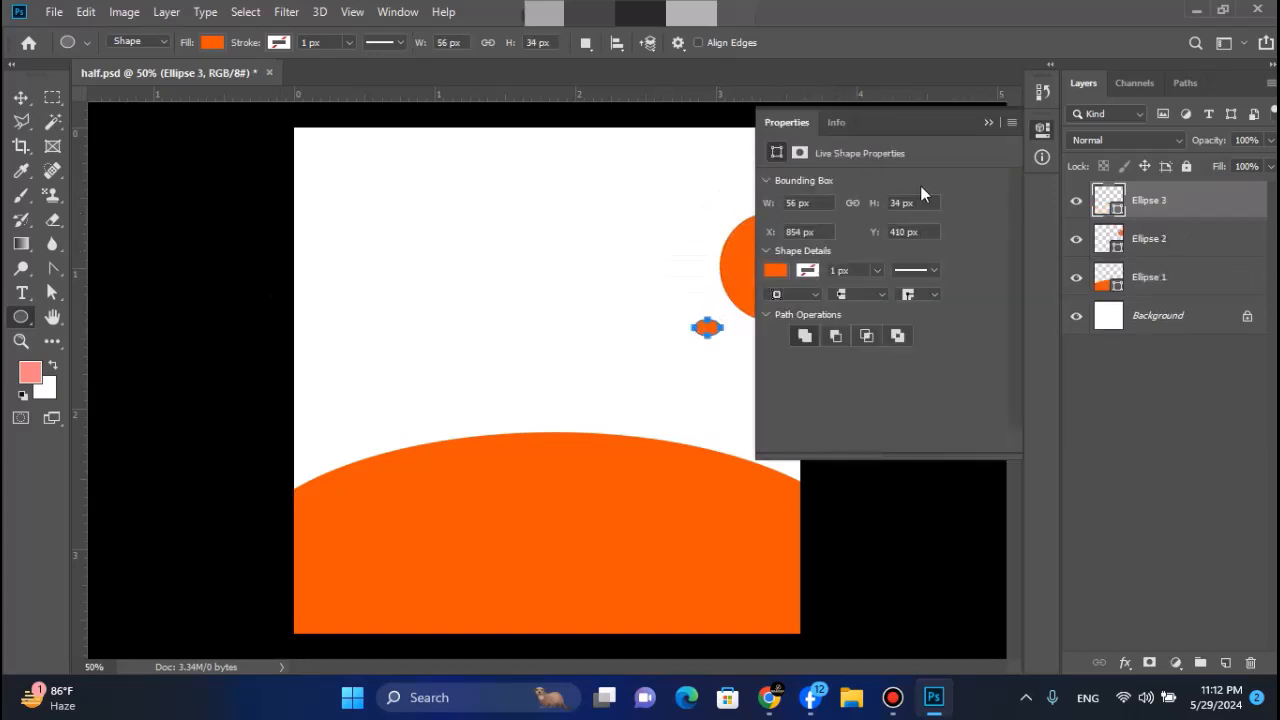
pyautogui.click(988, 121)
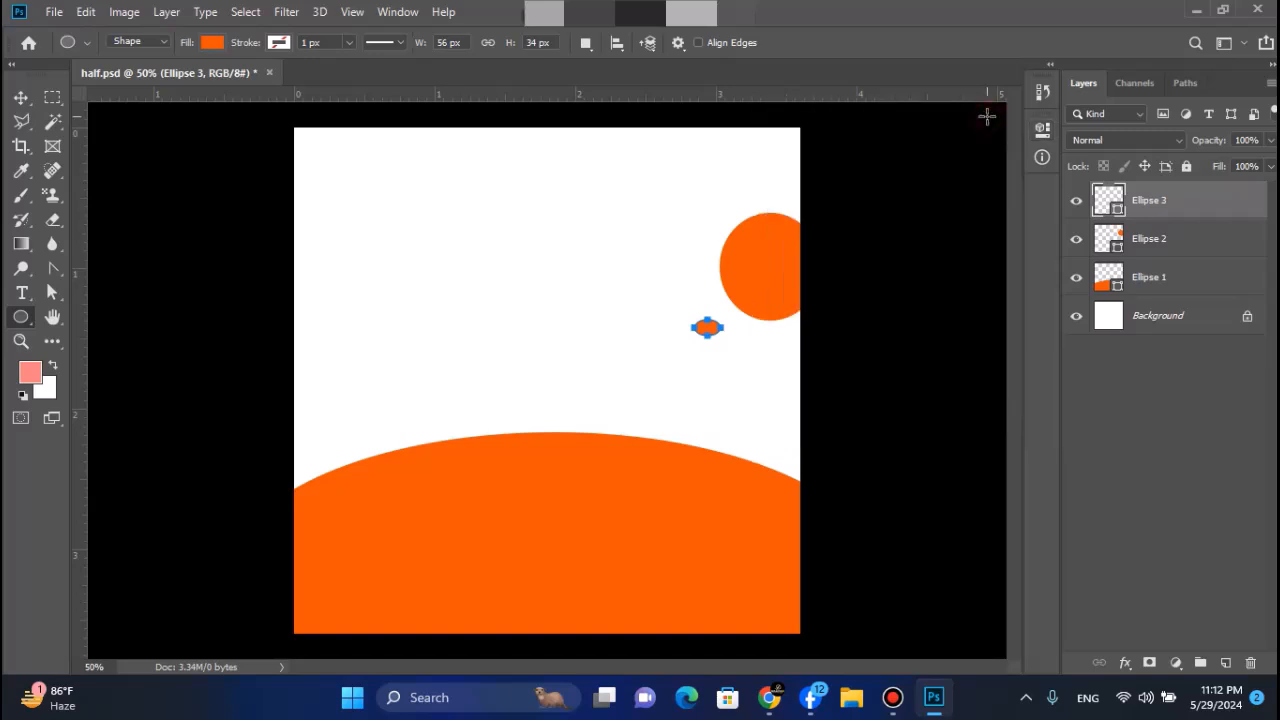
pyautogui.hotkey('ctrl', 'z')
pyautogui.hotkey('ctrl', 'z')
pyautogui.hotkey('ctrl', 'z')
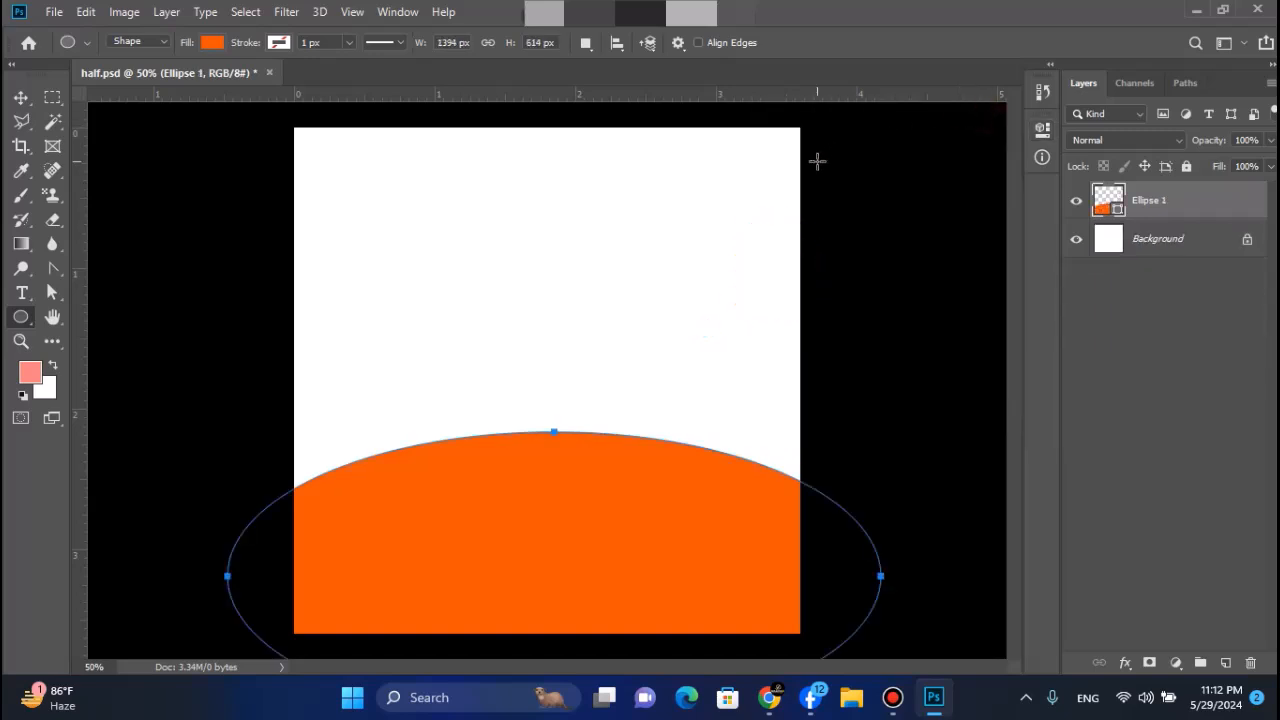
pyautogui.moveTo(829, 180); pyautogui.dragTo(509, 538)
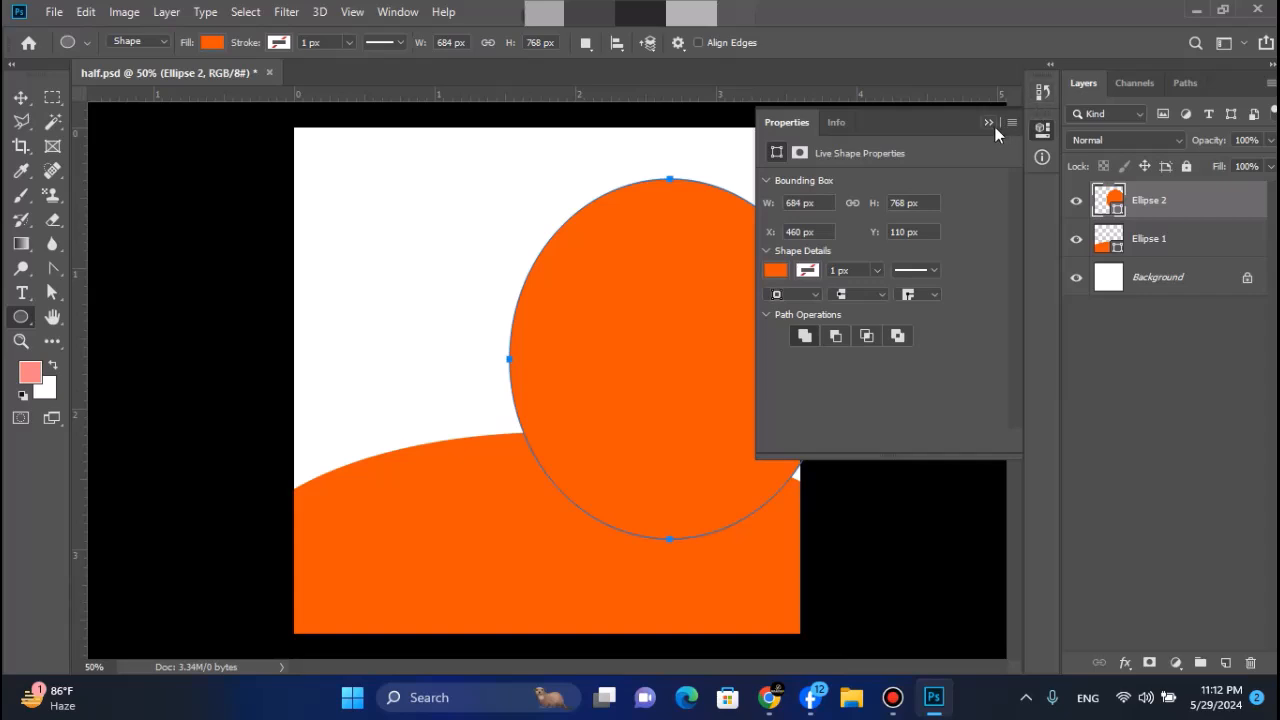
pyautogui.click(989, 122)
pyautogui.press('Delete')
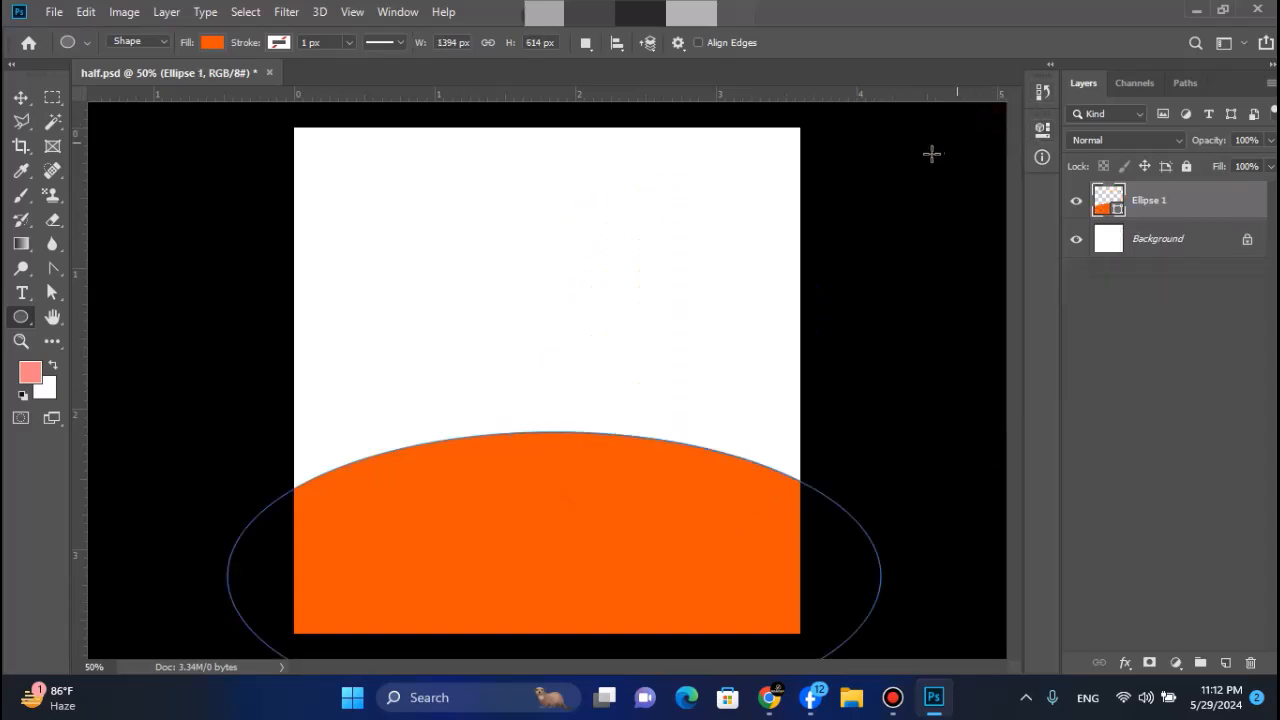
# Draw a circle about 770 px in diameter, position it running off the canvas's right edge, and fill it with the pink foreground color
pyautogui.moveTo(821, 185); pyautogui.dragTo(443, 545)
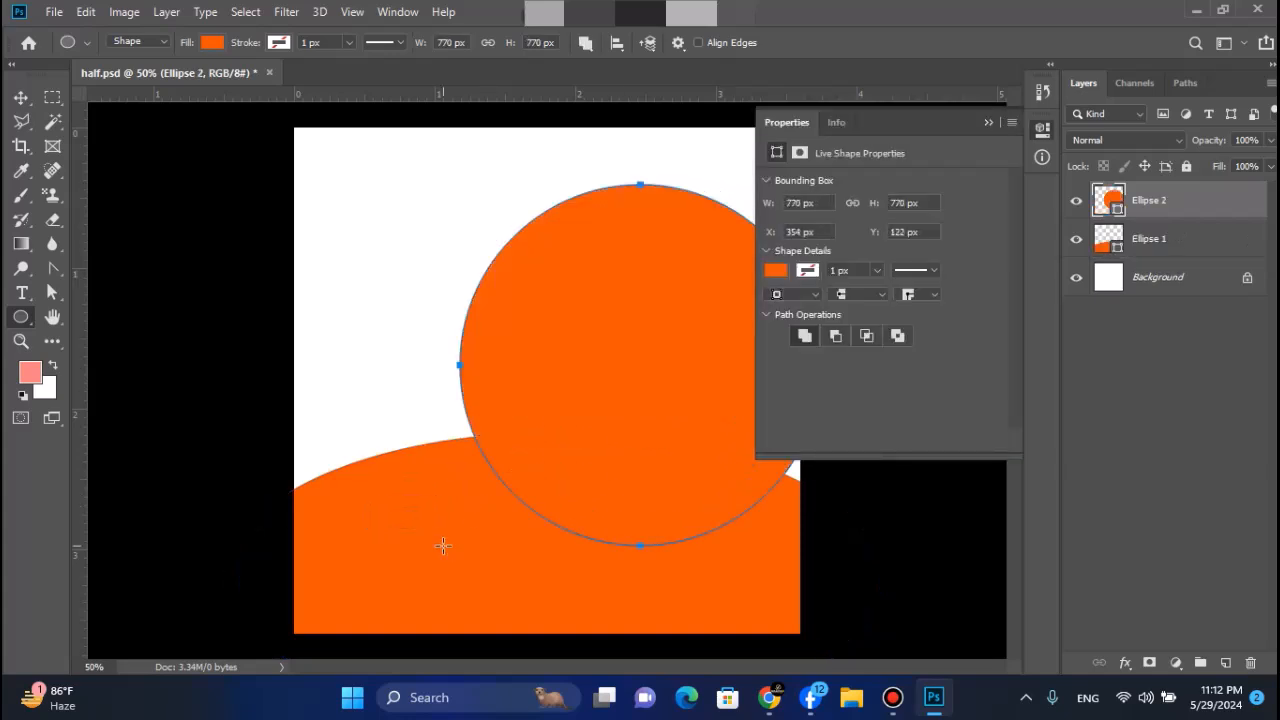
pyautogui.click(986, 122)
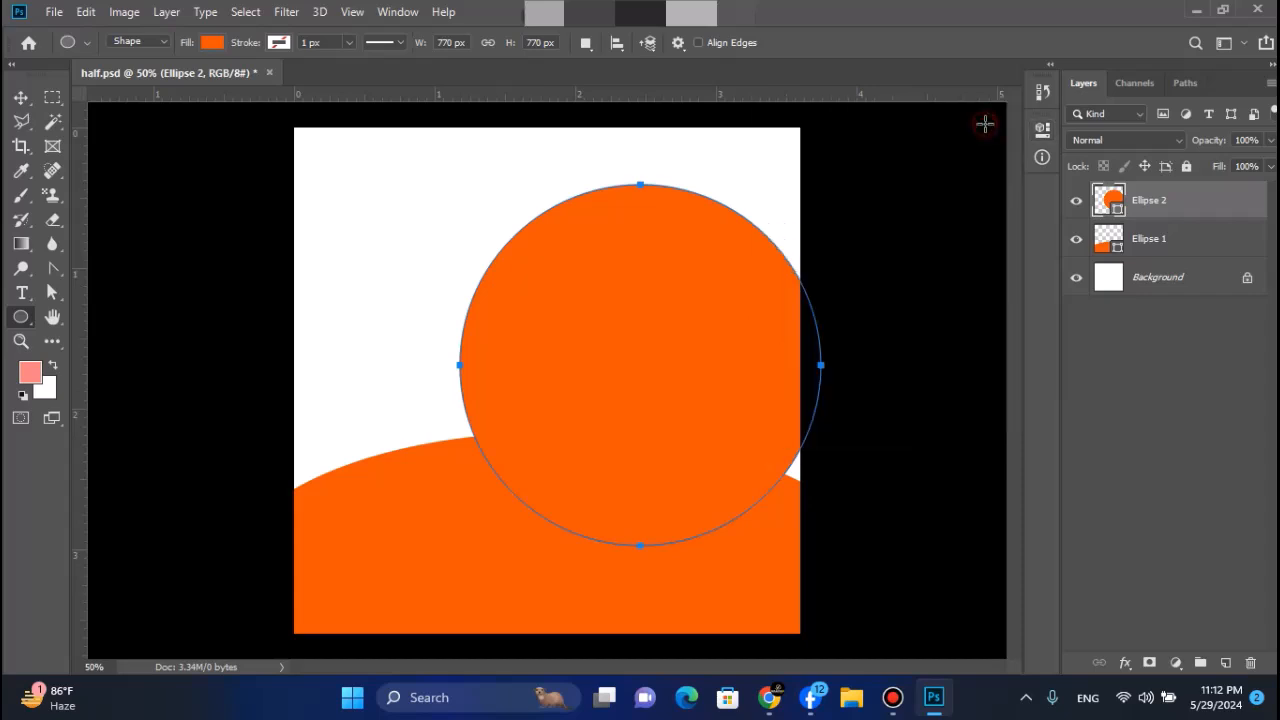
pyautogui.click(21, 99)
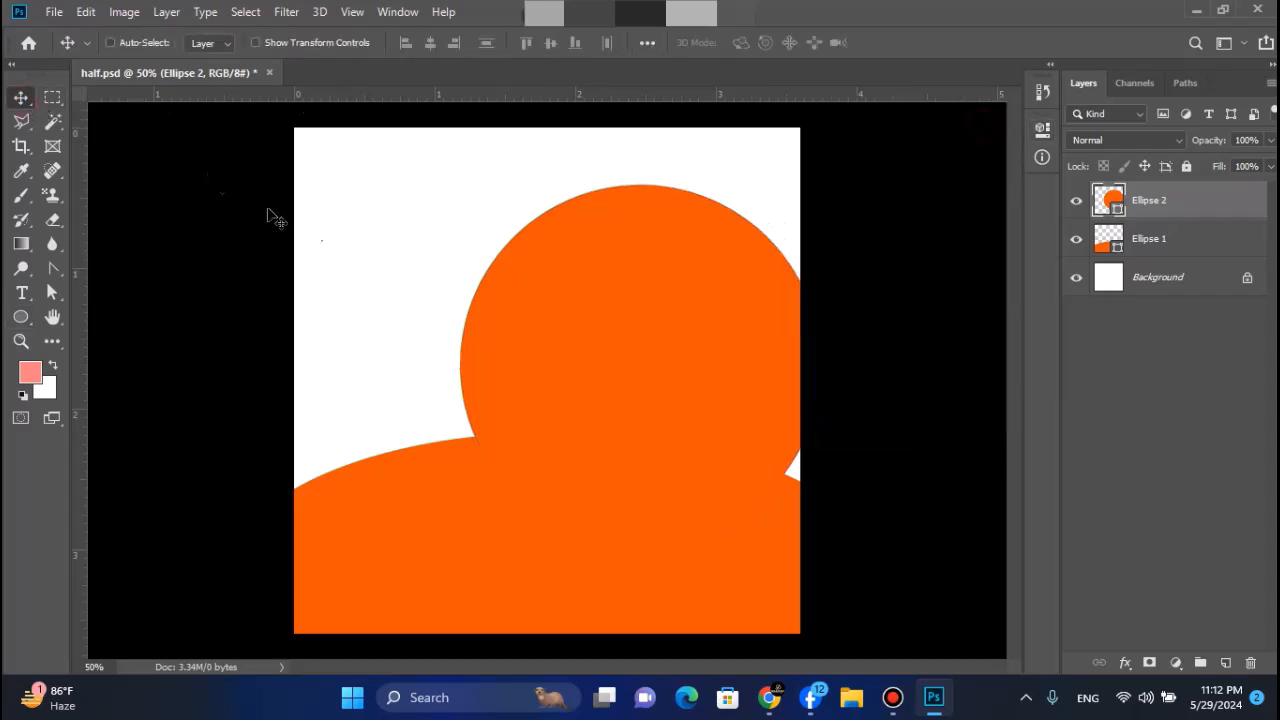
pyautogui.moveTo(618, 328); pyautogui.dragTo(674, 326)
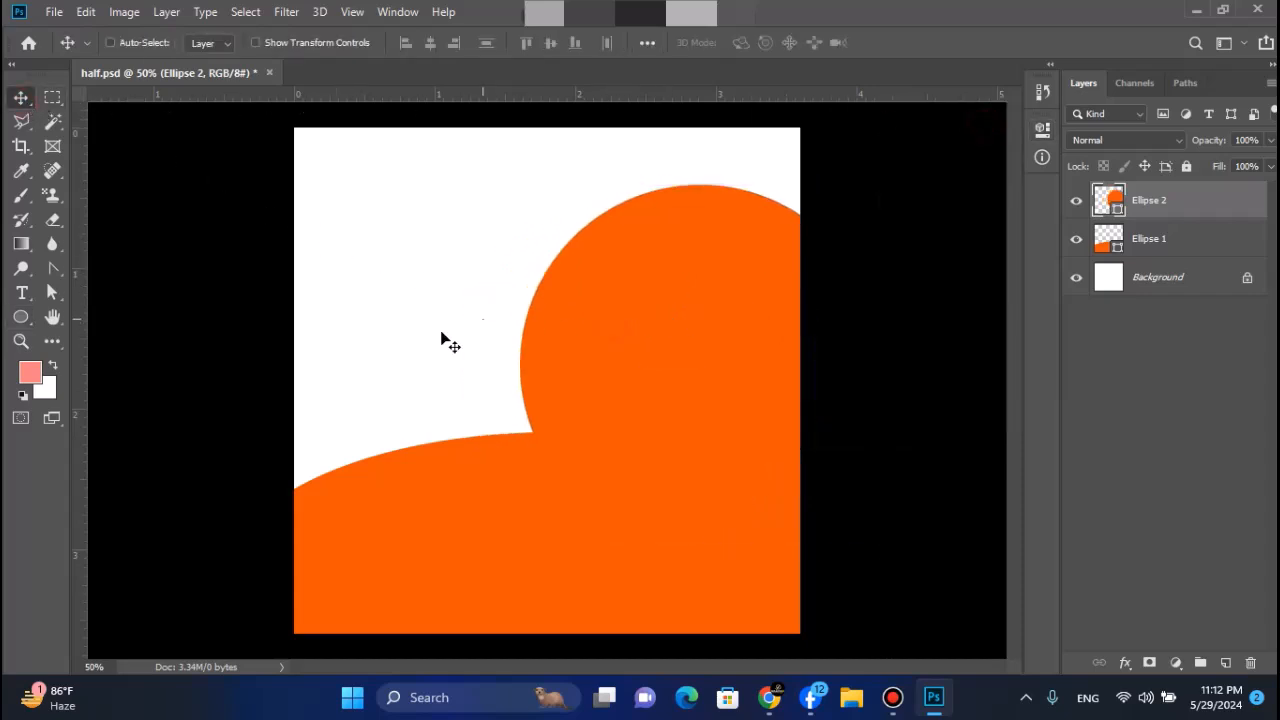
pyautogui.hotkey('alt', 'BackSpace')
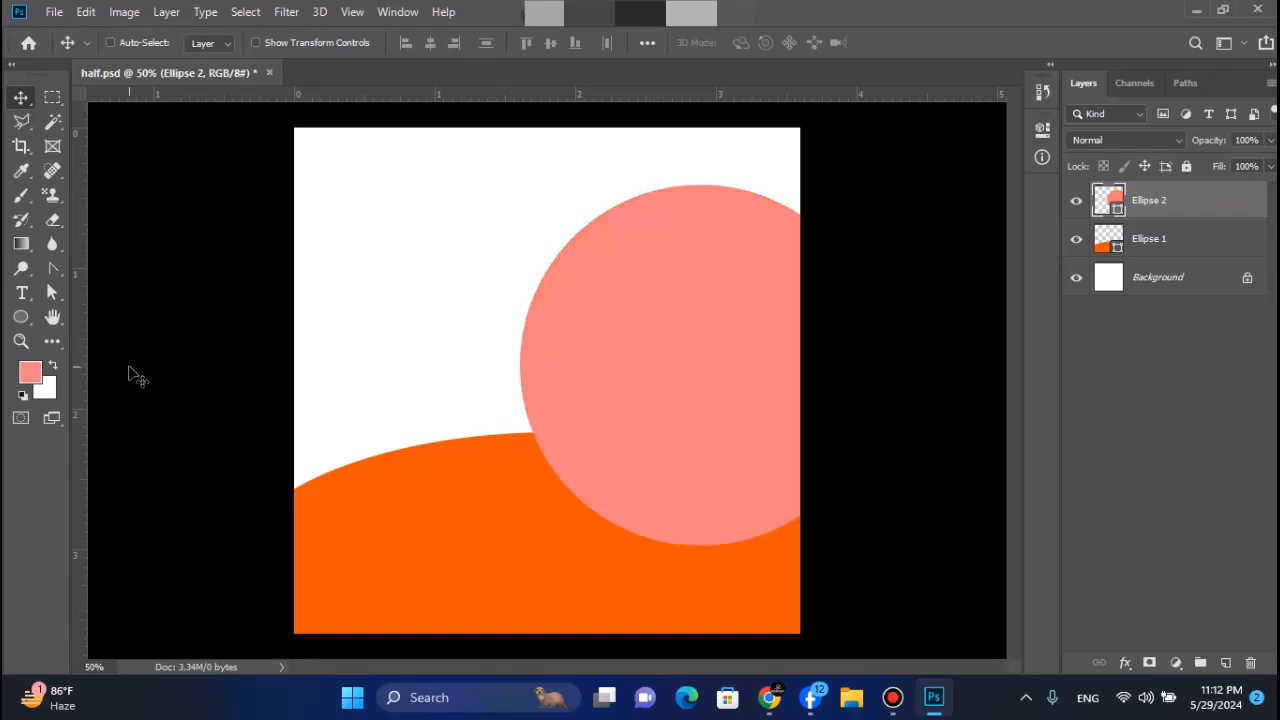
pyautogui.moveTo(676, 384)
pyautogui.mouseDown()
pyautogui.moveTo(690, 345)
pyautogui.moveTo(683, 404)
pyautogui.mouseUp()
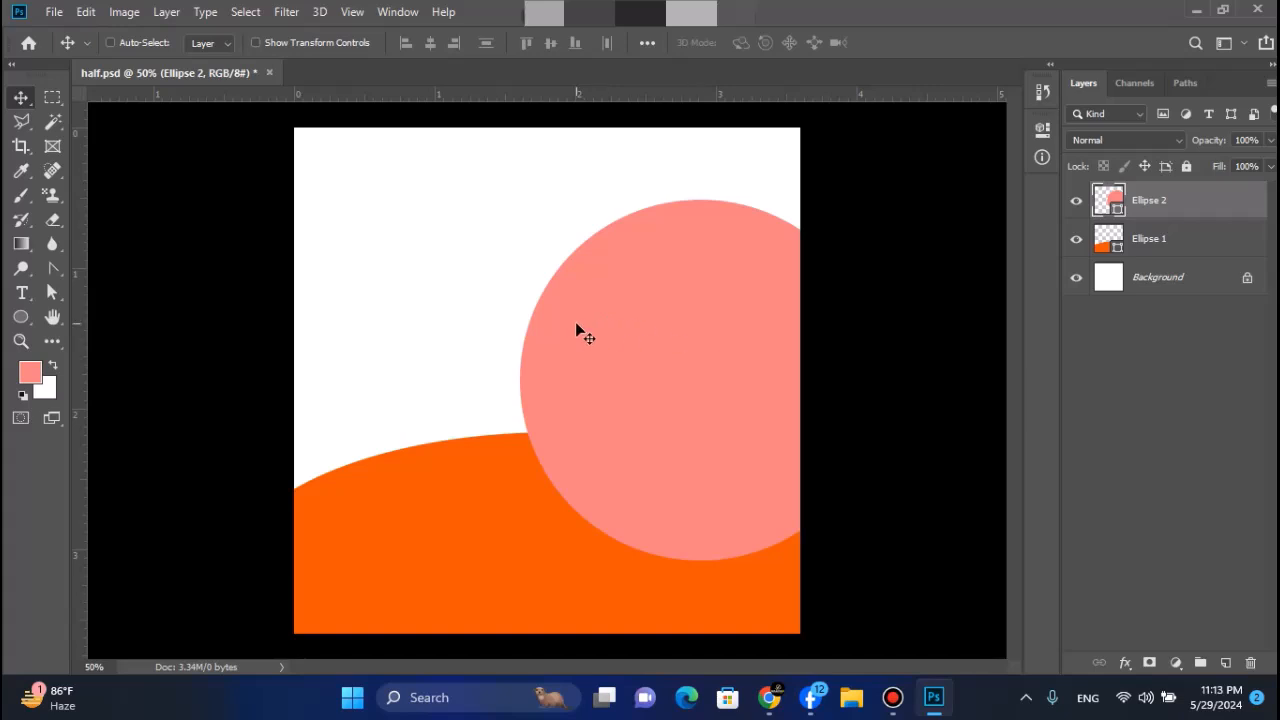
pyautogui.click(50, 12)
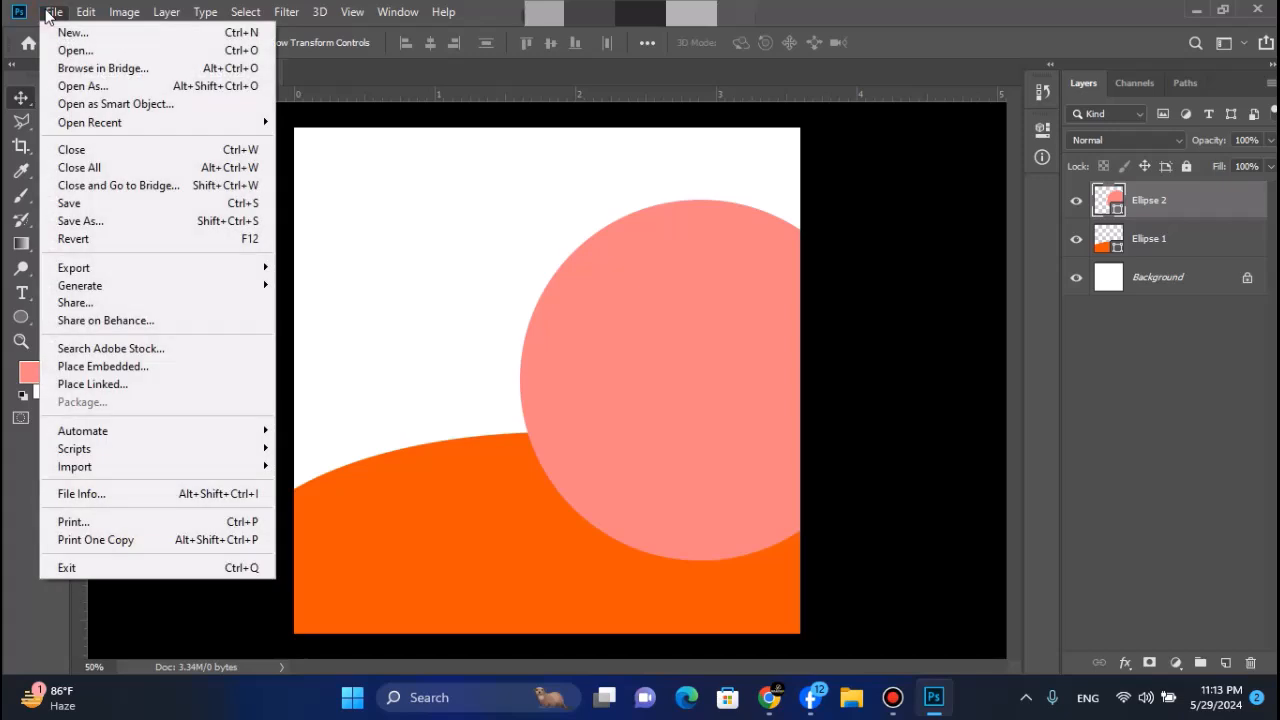
pyautogui.click(50, 12)
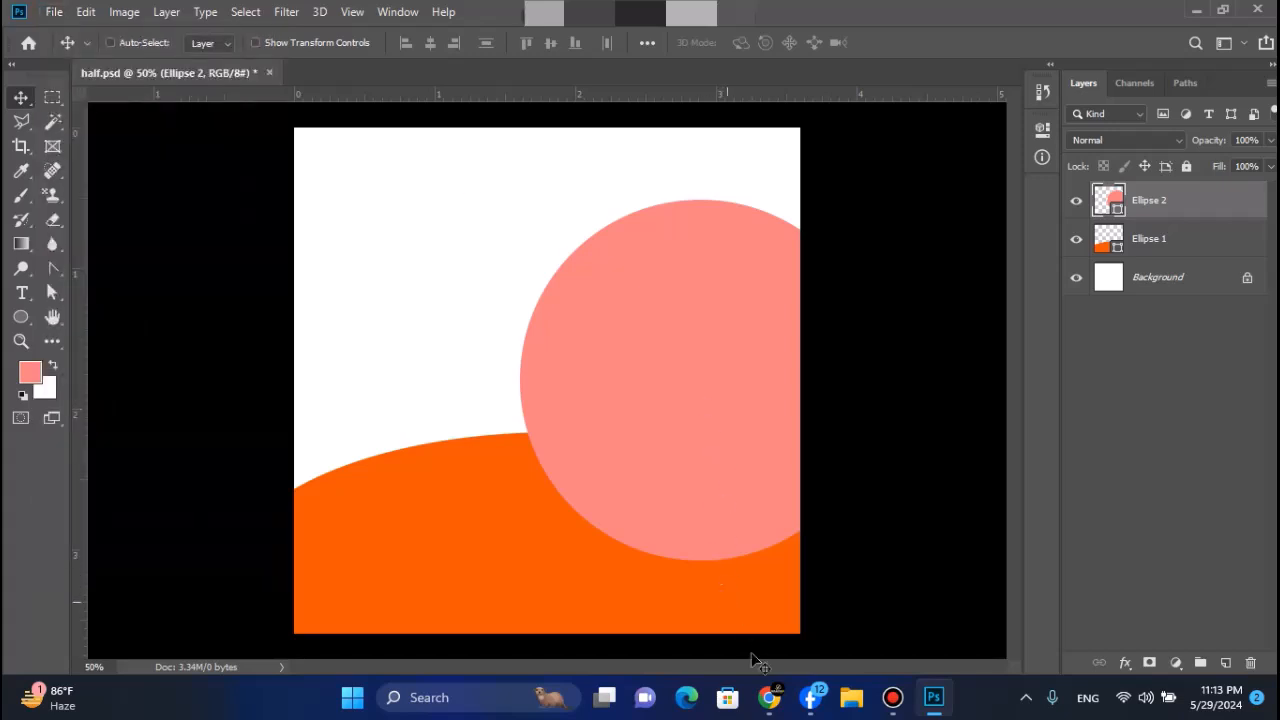
# Switch to Chrome and search Google in a new tab for "graphic designer images", showing the image results
pyautogui.moveTo(768, 697)
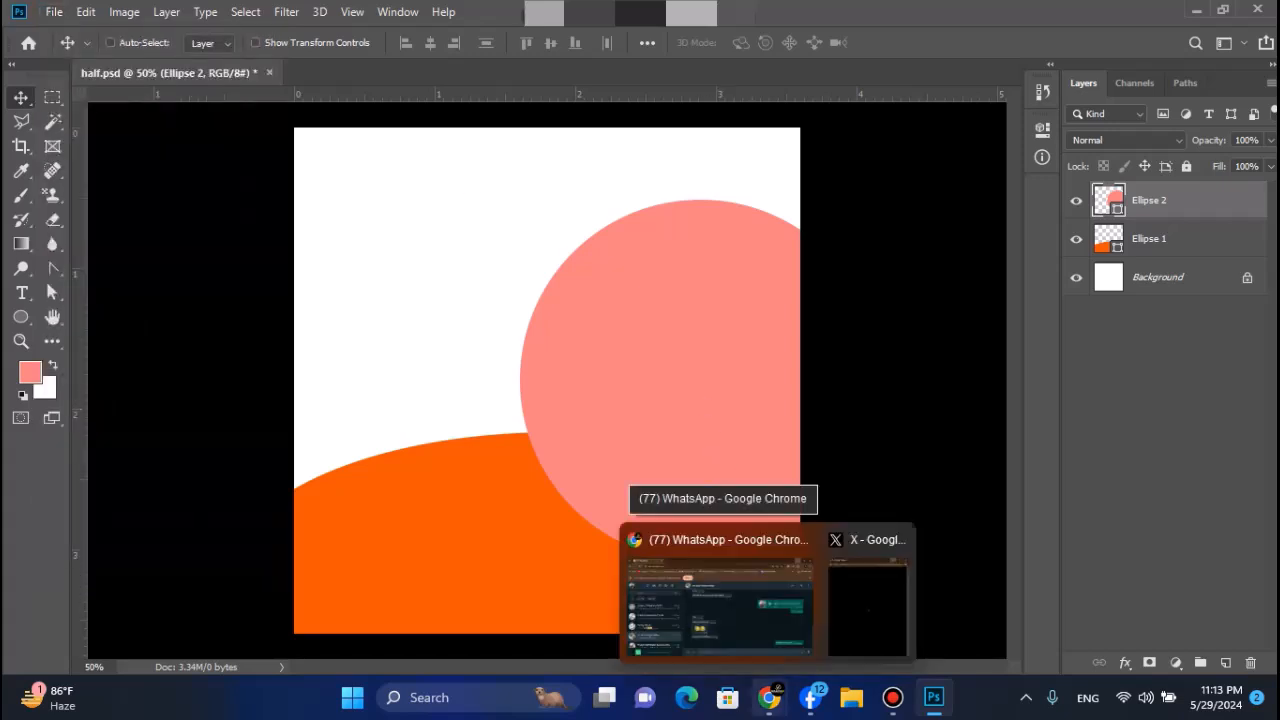
pyautogui.click(757, 606)
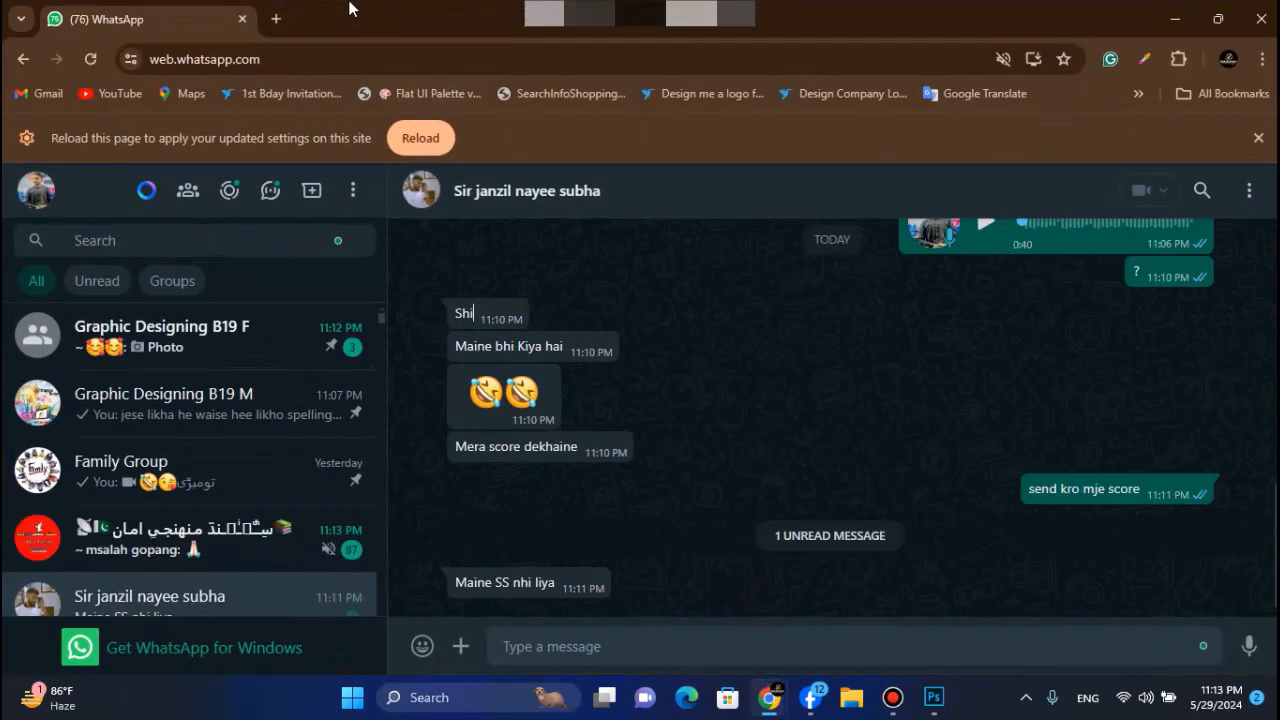
pyautogui.click(276, 18)
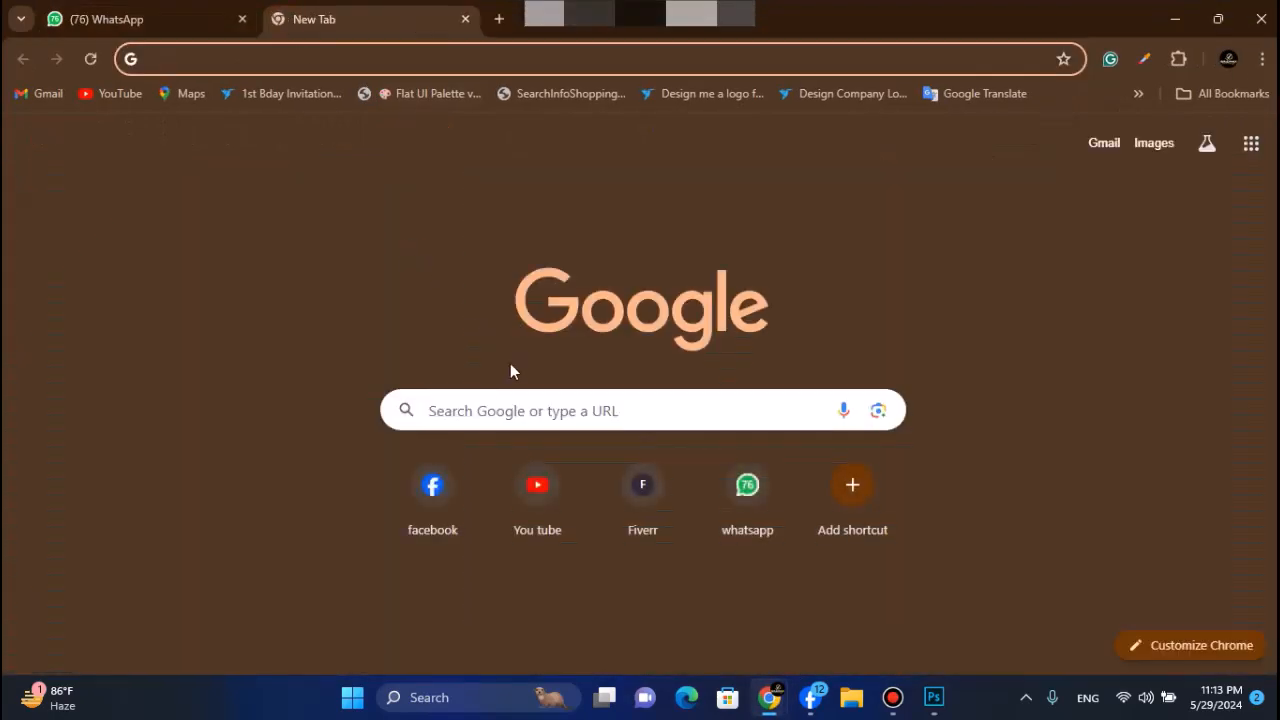
pyautogui.click(500, 398)
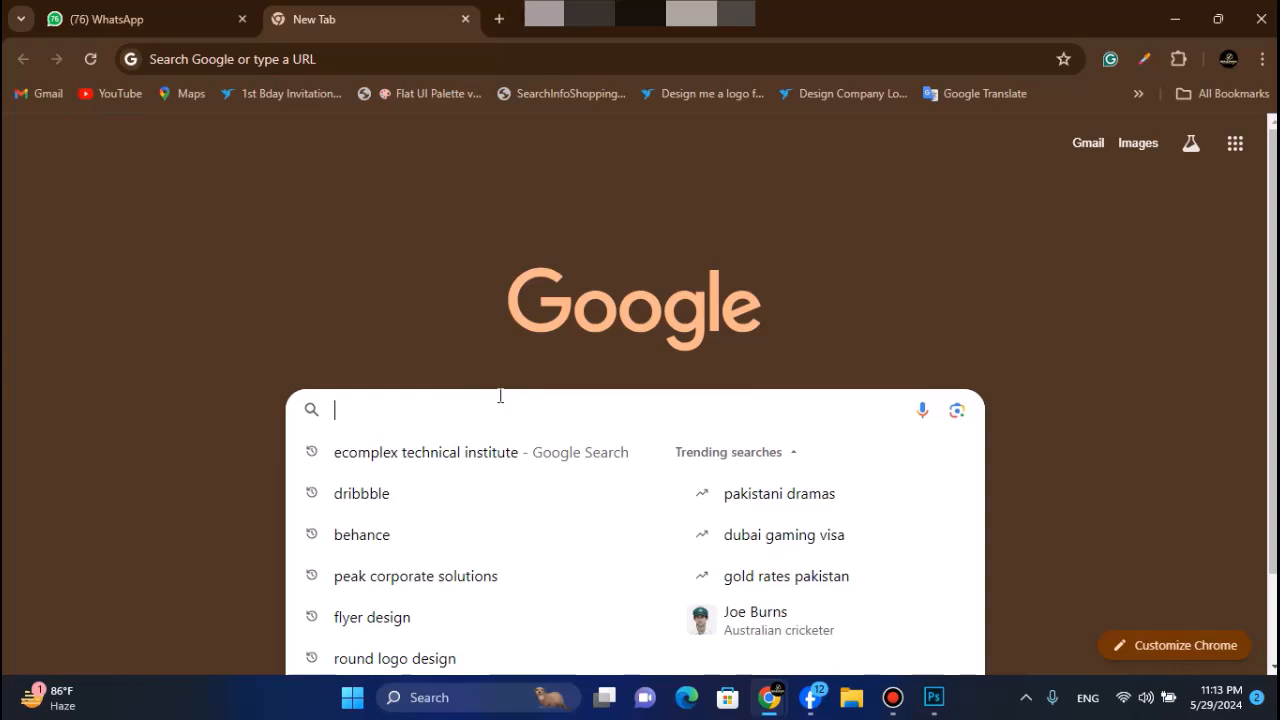
pyautogui.click(315, 343)
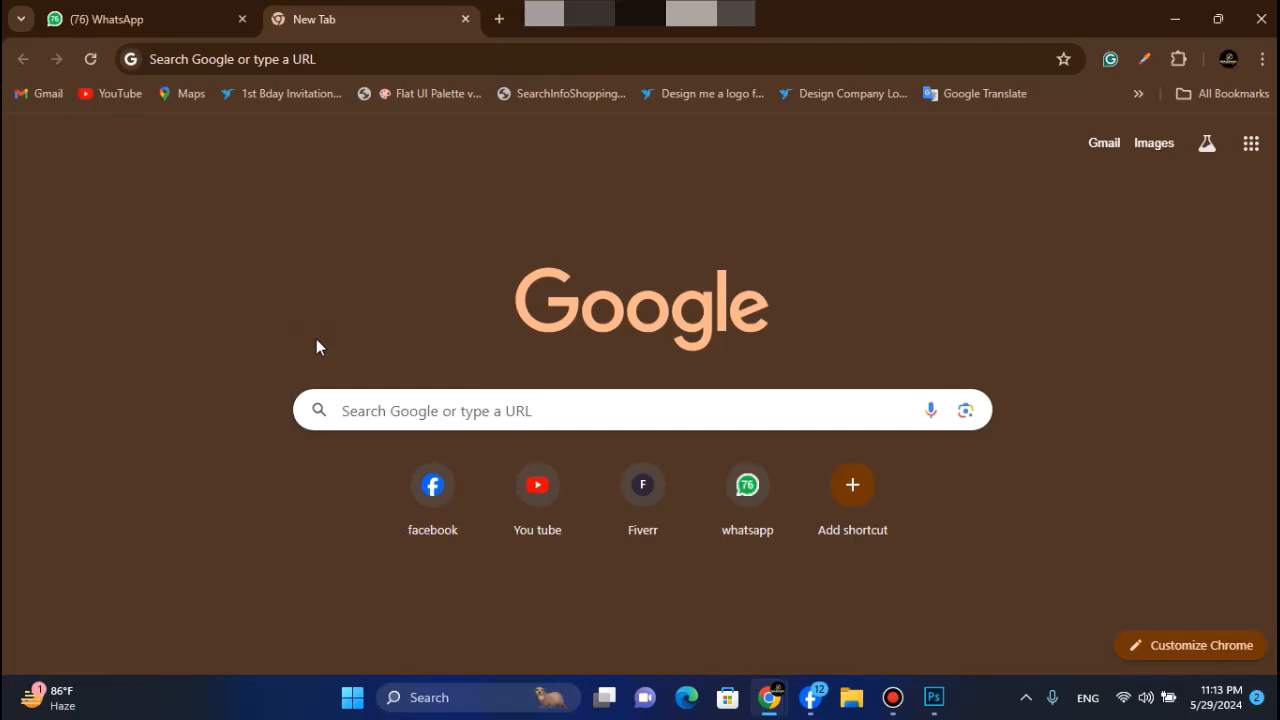
pyautogui.click(390, 416)
pyautogui.write('graphics')
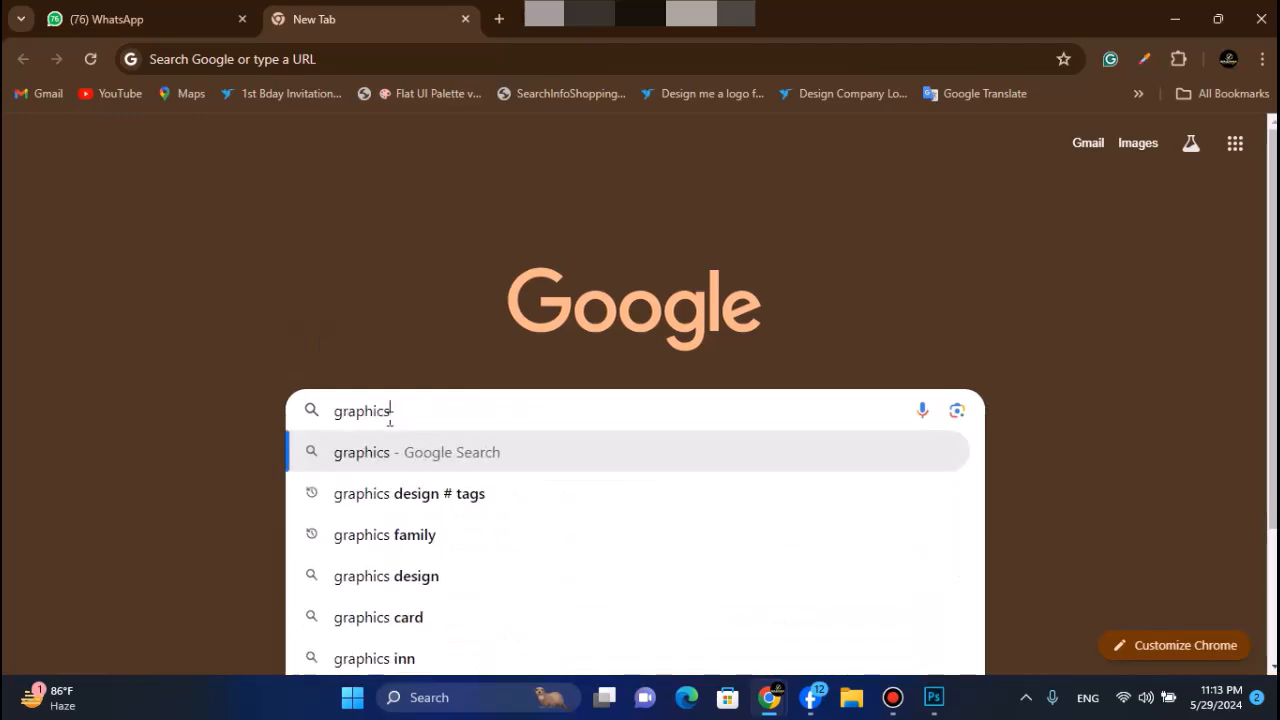
pyautogui.press('BackSpace')
pyautogui.write('designer ')
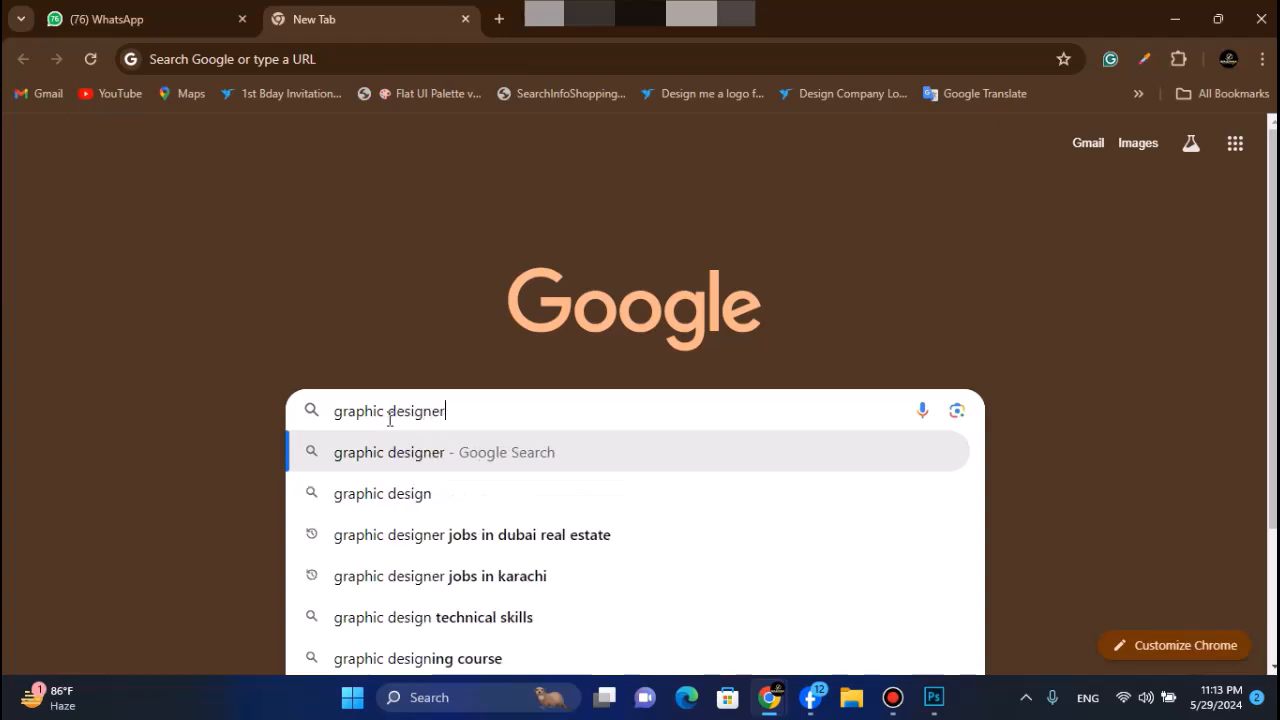
pyautogui.write('images')
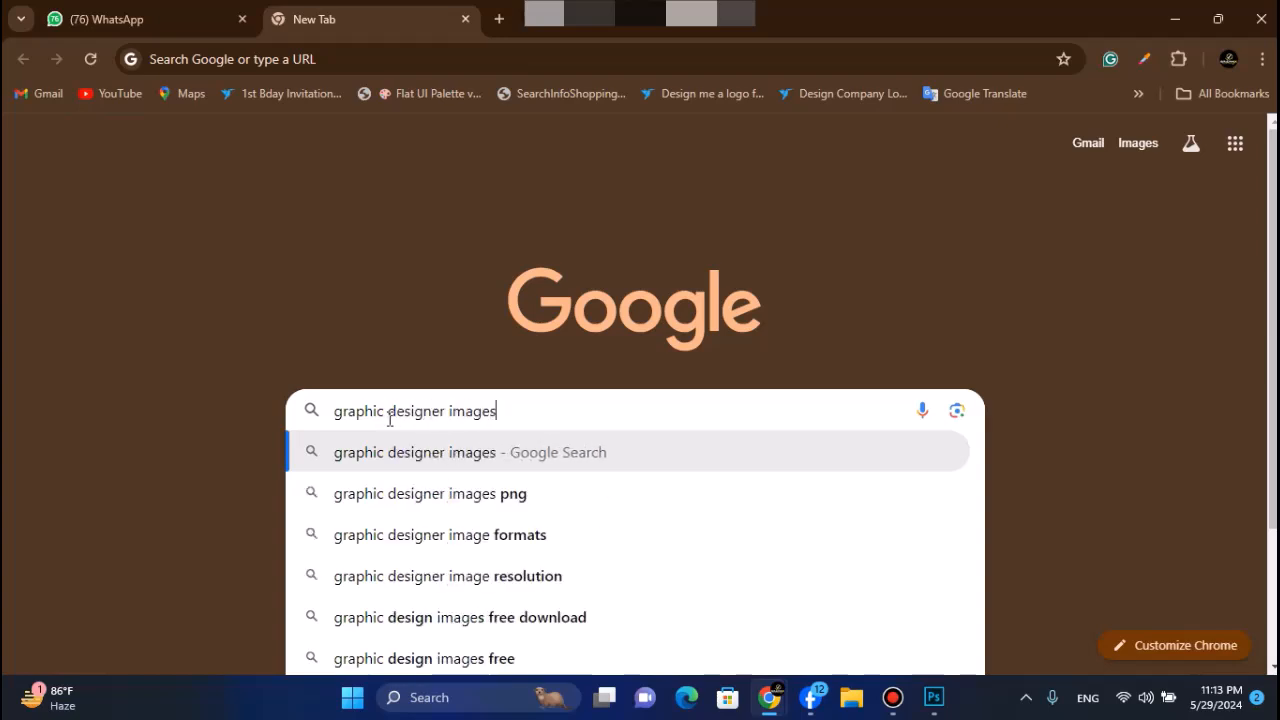
pyautogui.press('Return')
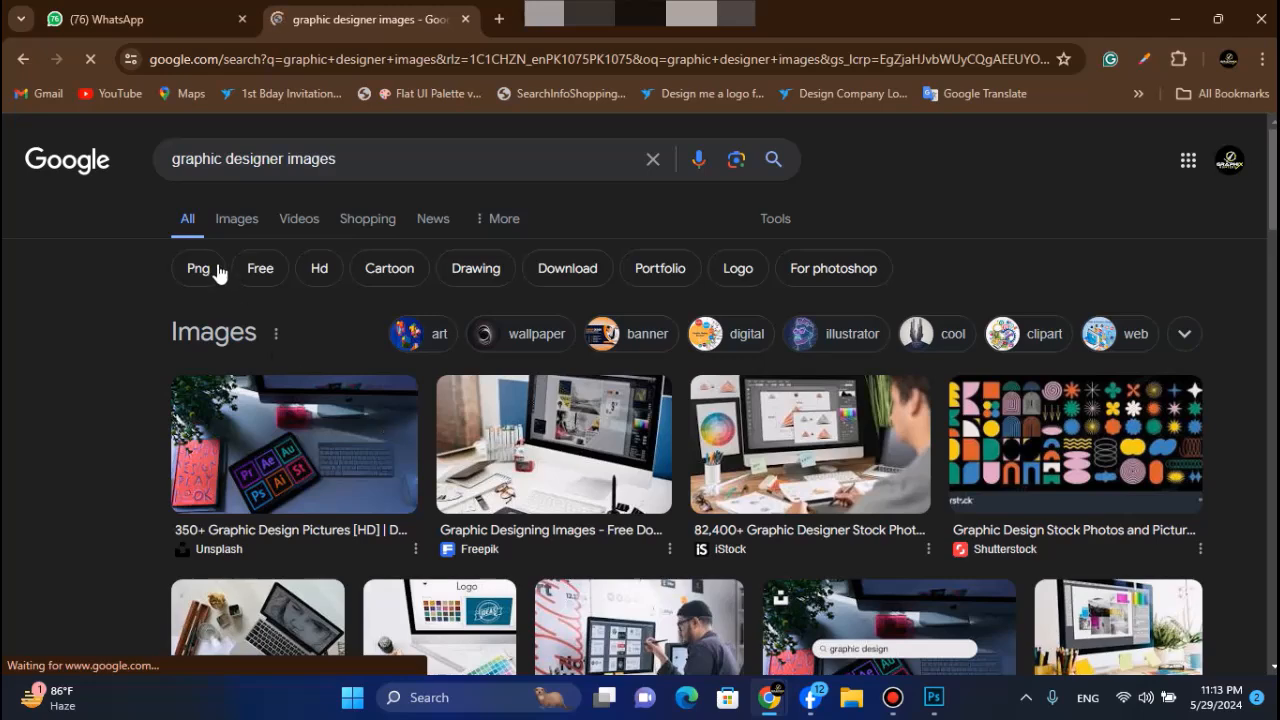
pyautogui.click(230, 233)
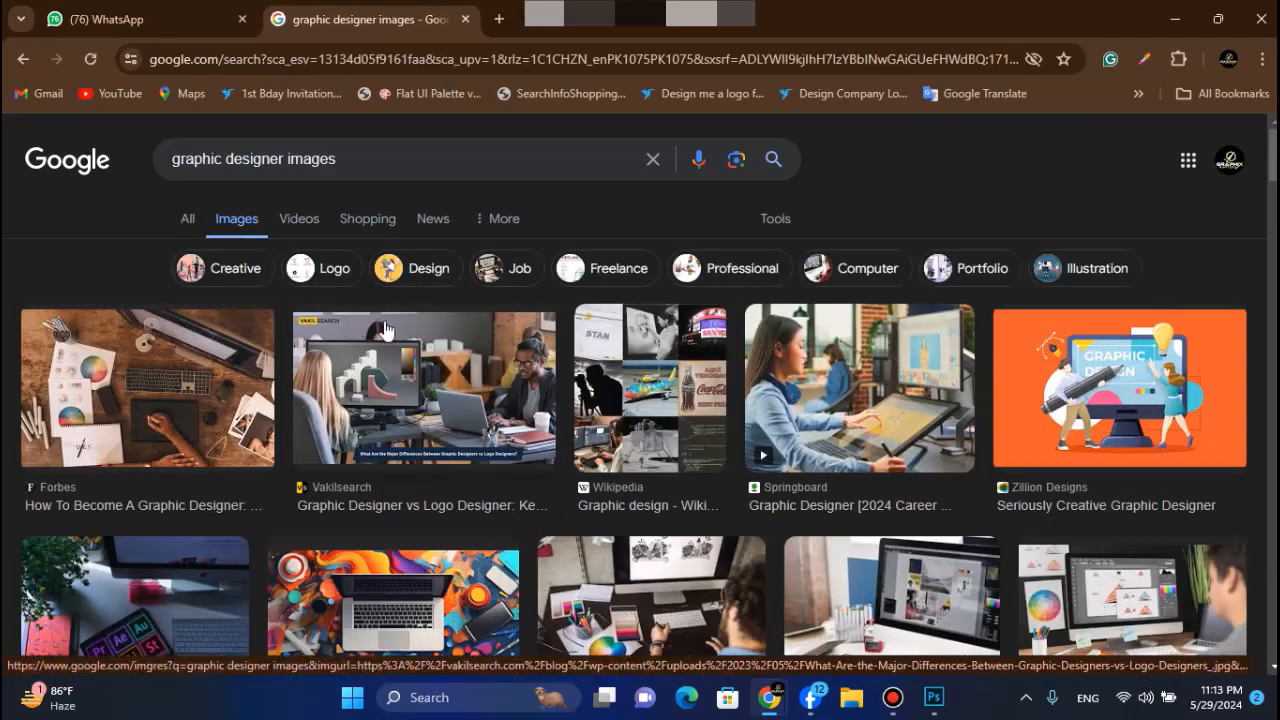
# Find the Studio93 photo of a woman working at a monitor reading DESIGN and open its larger preview
pyautogui.scroll(-2, 410, 335)
pyautogui.scroll(-2, 410, 335)
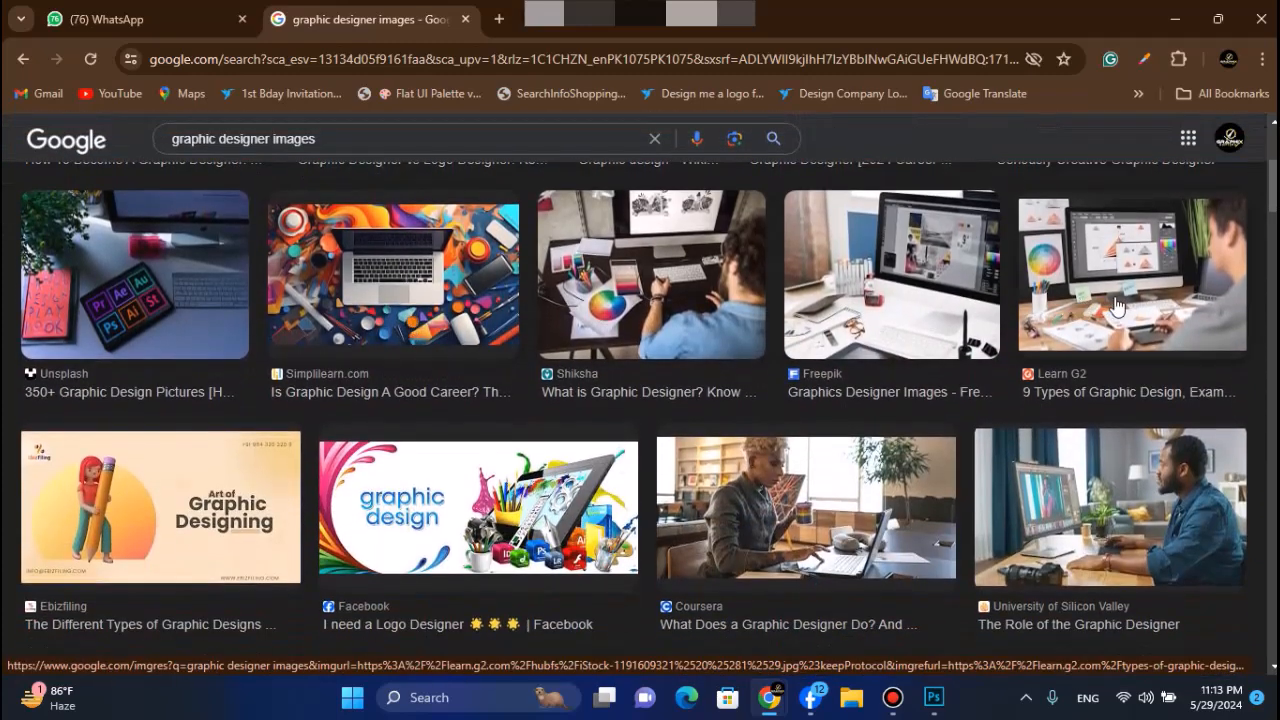
pyautogui.scroll(-3, 824, 481)
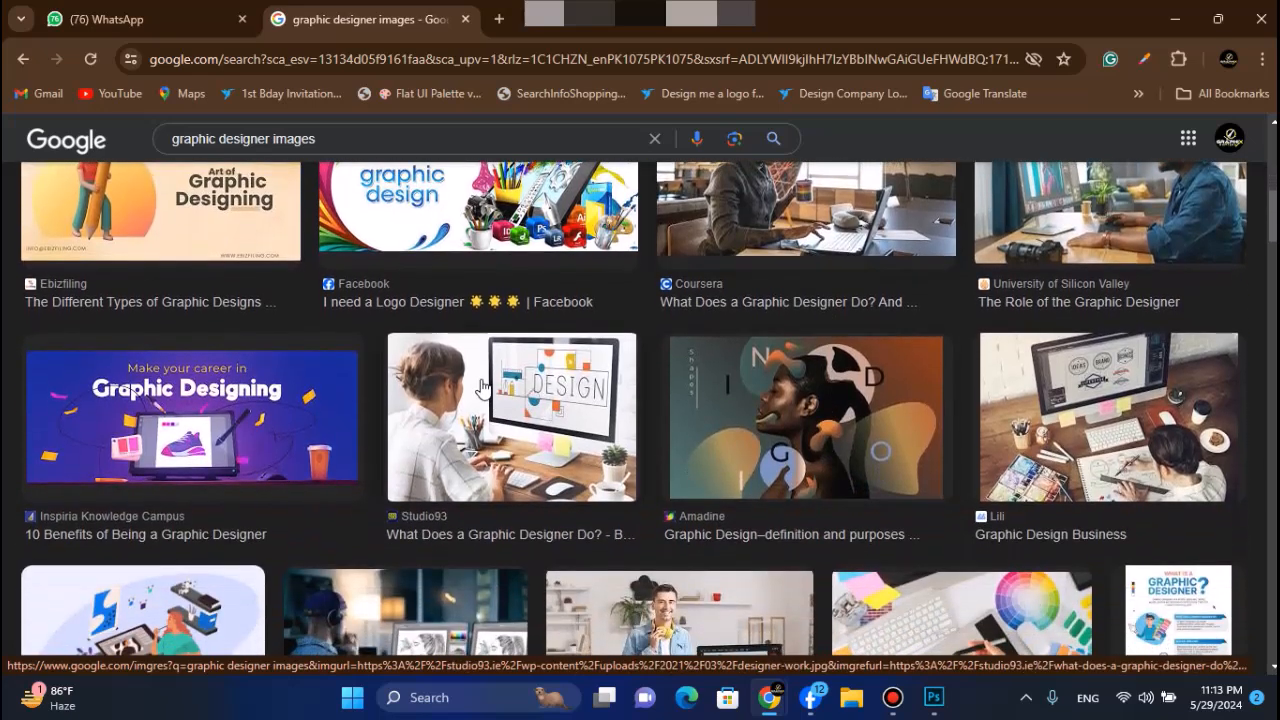
pyautogui.click(481, 387)
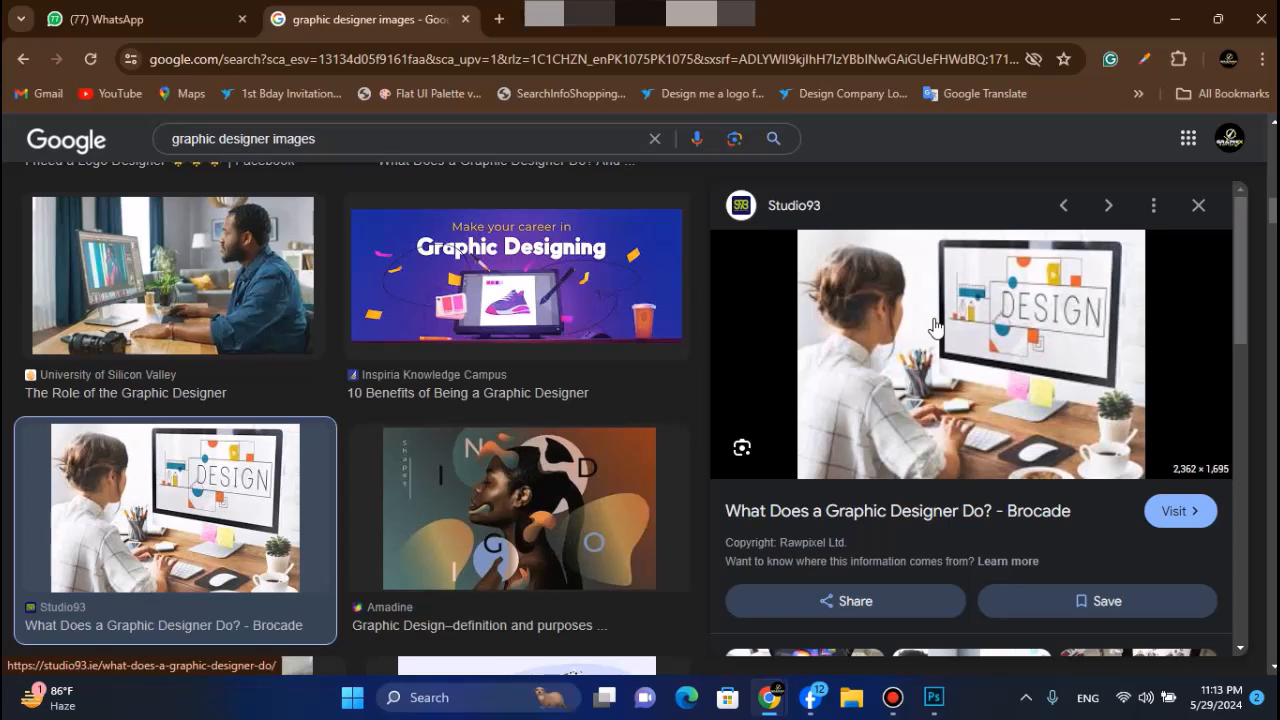
# Save the previewed designer photo to the Desktop as a JPEG named images, and switch back to Photoshop
pyautogui.rightClick(932, 325)
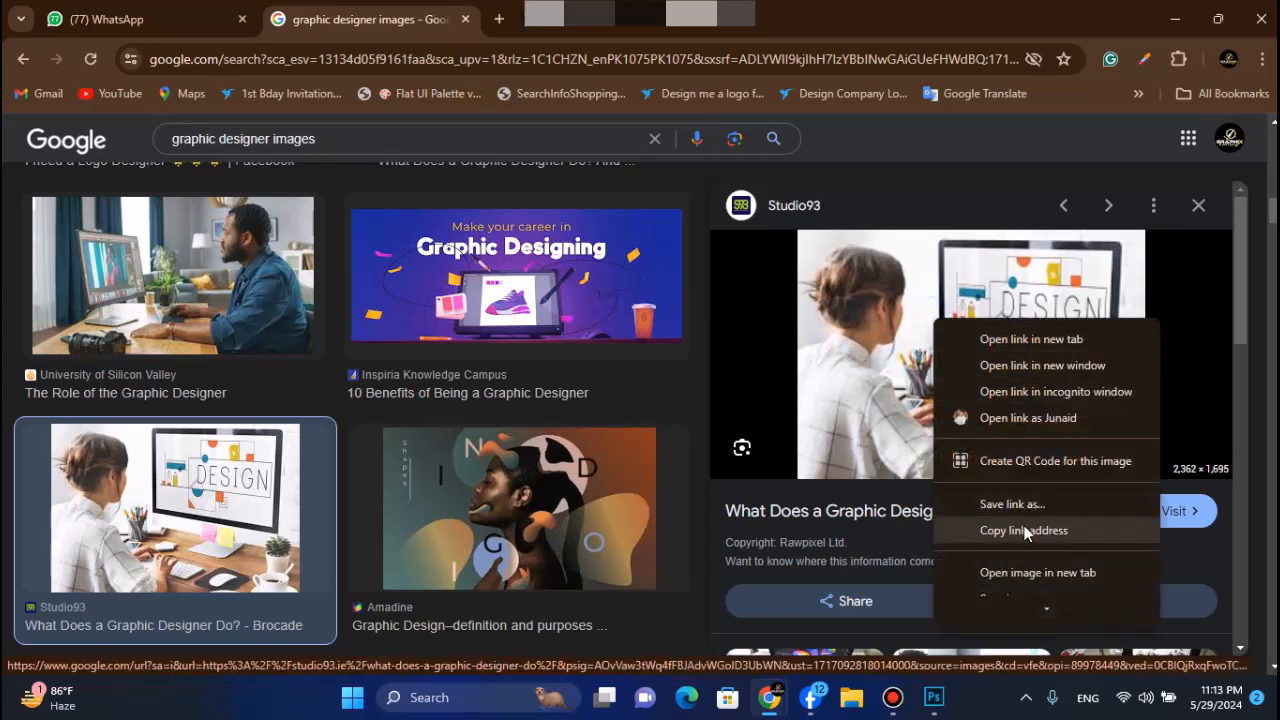
pyautogui.click(873, 191)
pyautogui.click(446, 10)
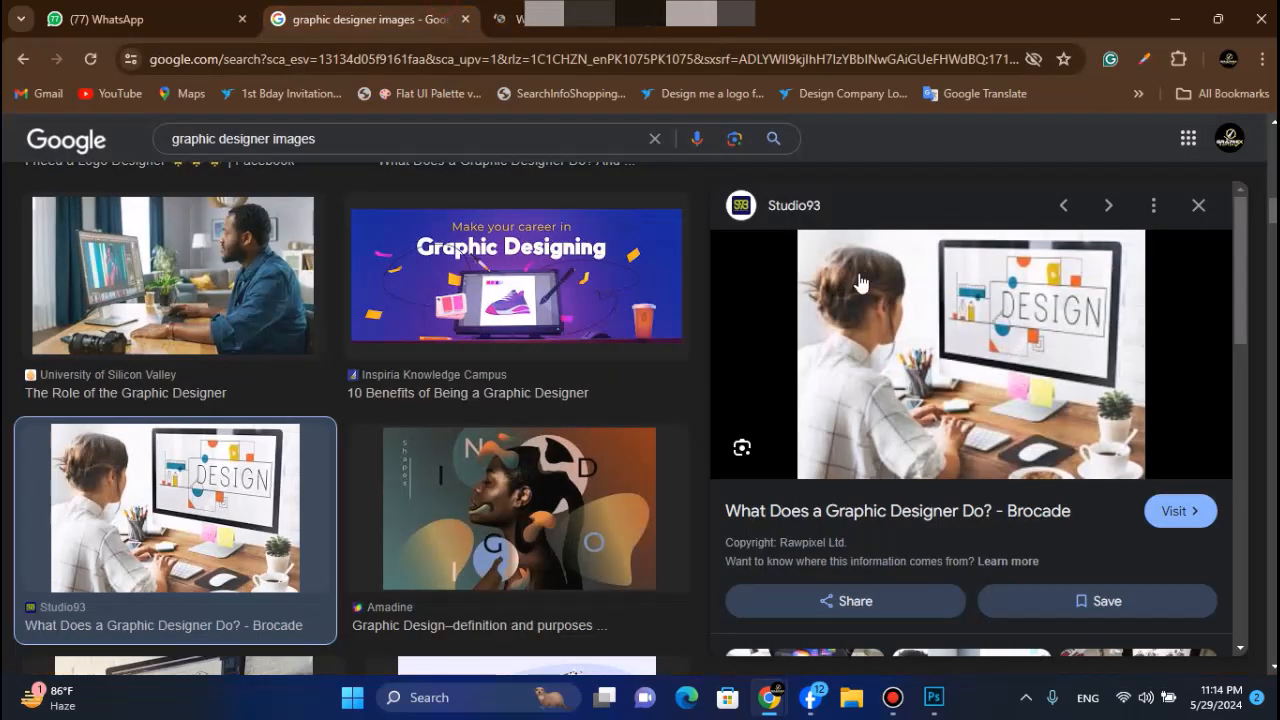
pyautogui.rightClick(884, 298)
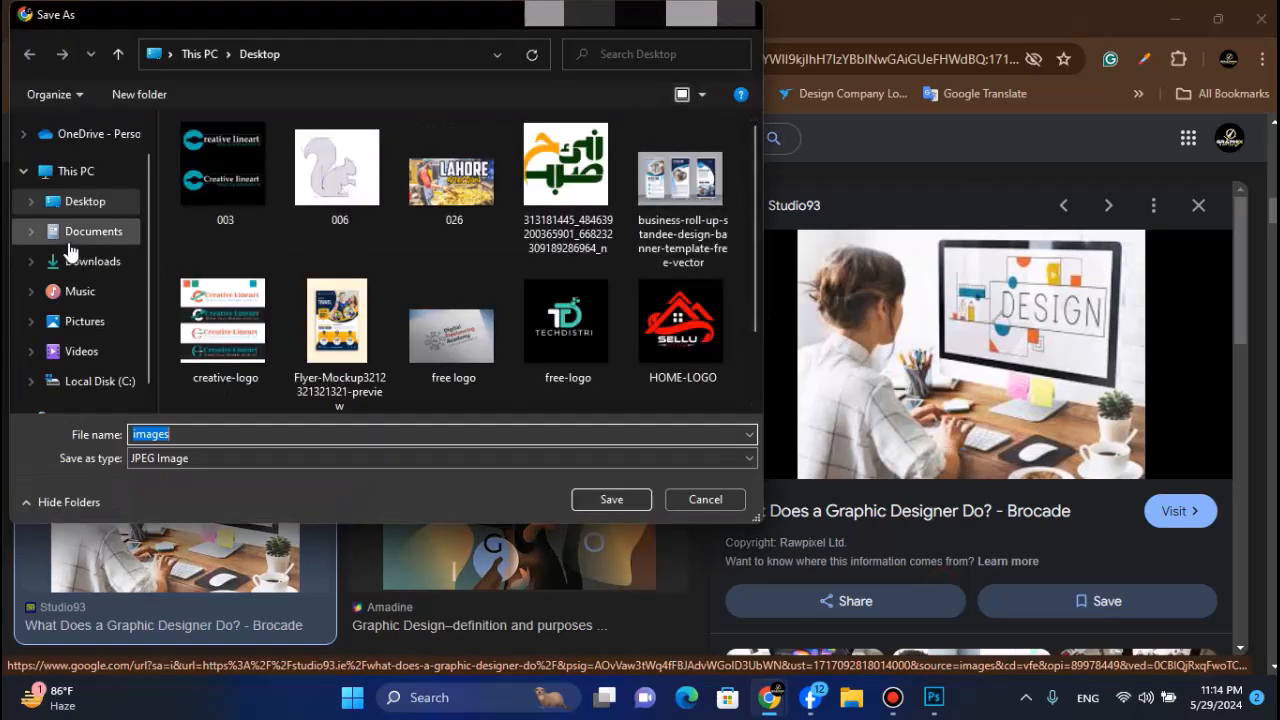
pyautogui.click(90, 203)
pyautogui.click(588, 498)
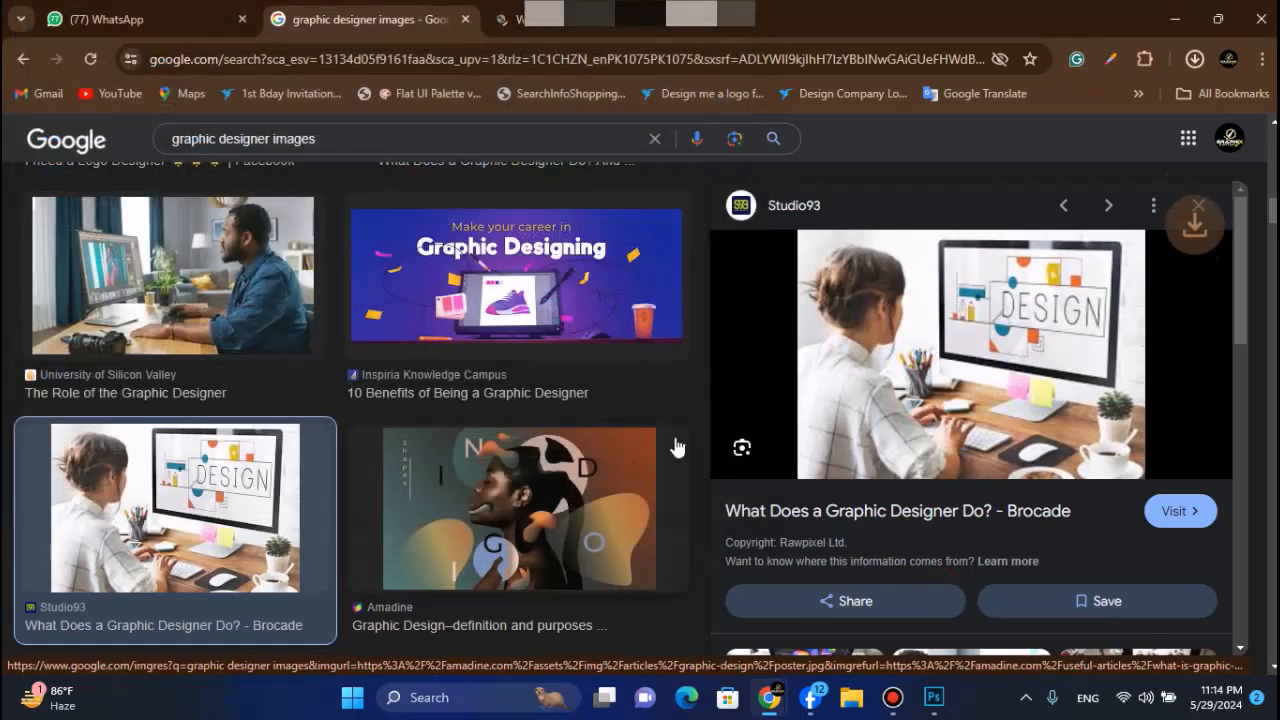
pyautogui.click(934, 698)
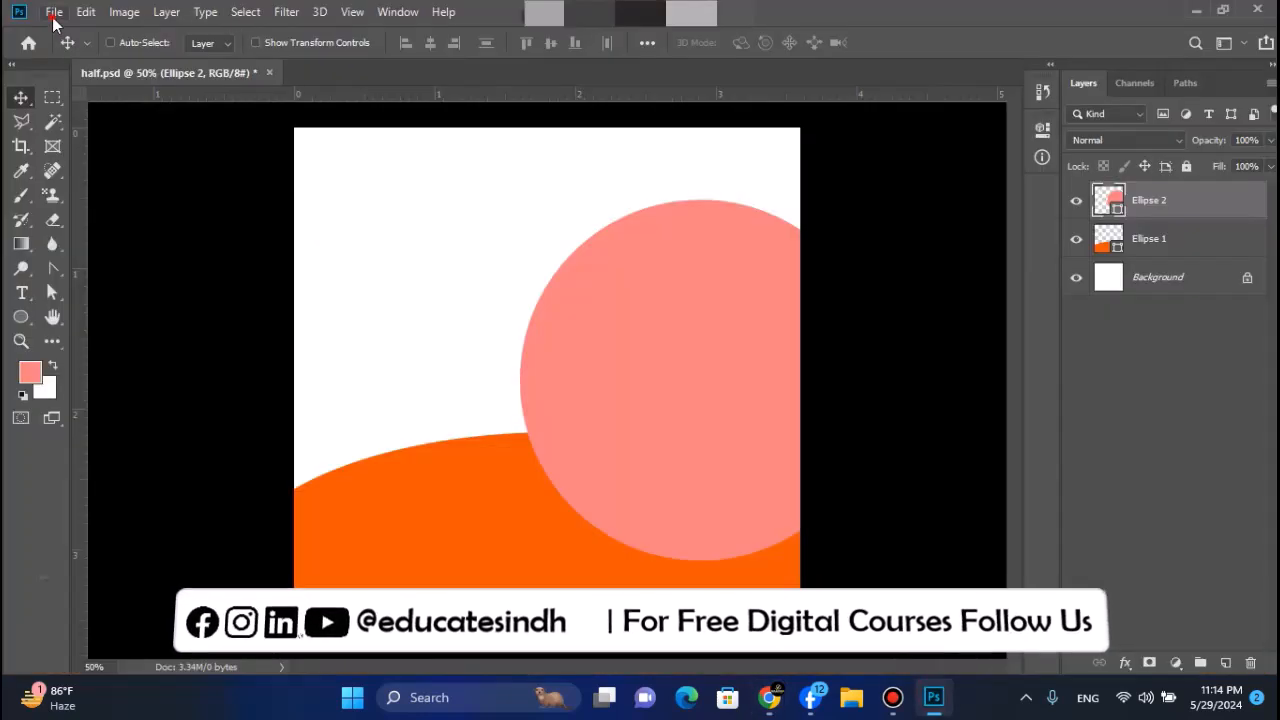
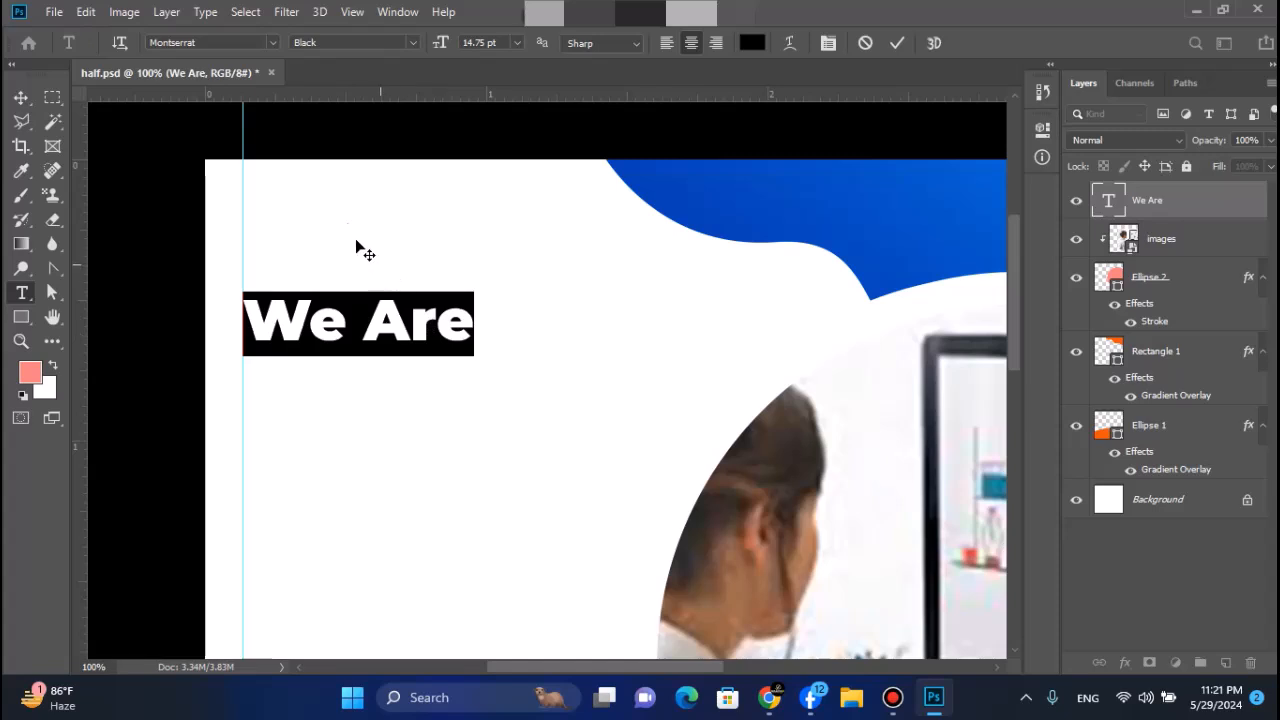
# Set the font style of the "We Are" text to Montserrat Regular
pyautogui.click(413, 43)
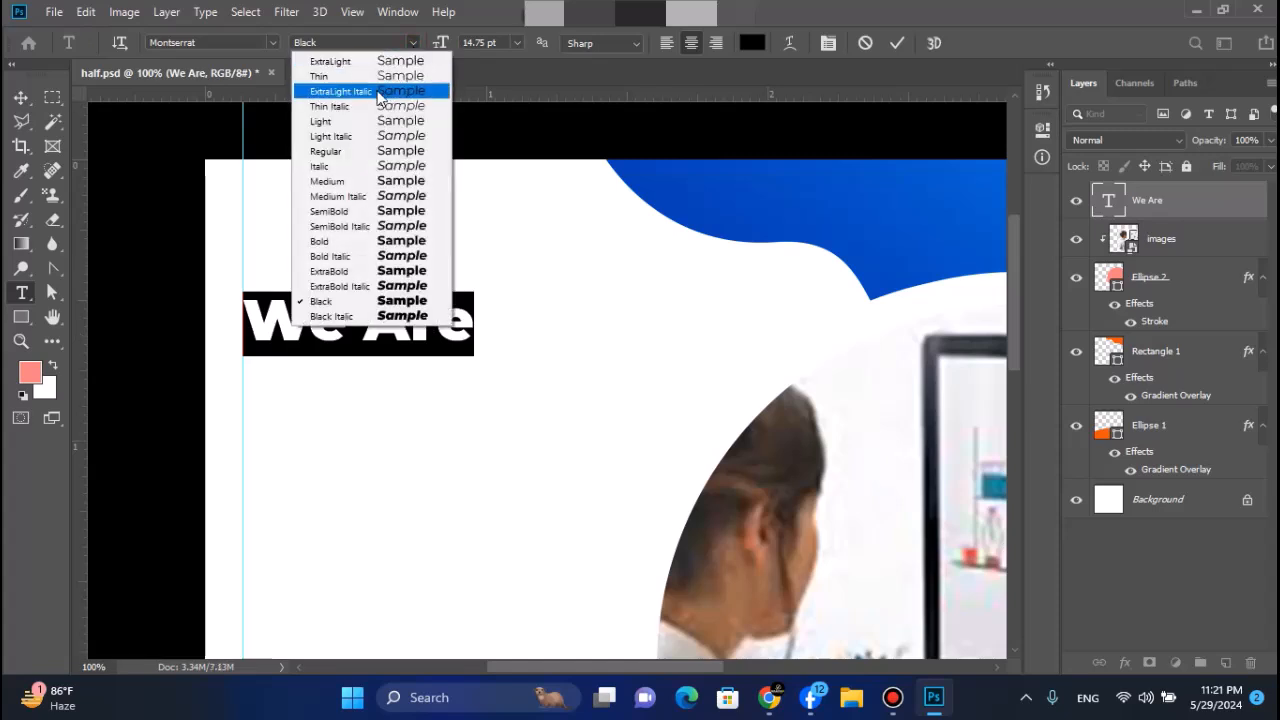
pyautogui.click(332, 151)
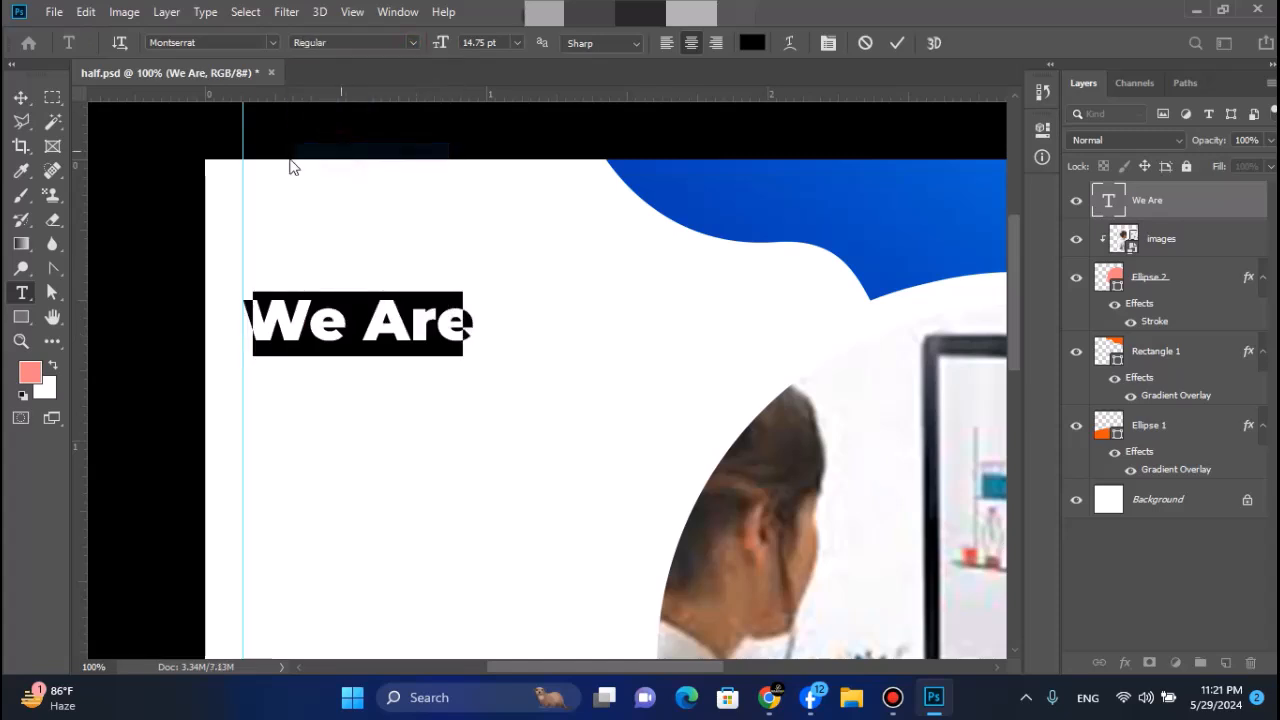
pyautogui.click(20, 98)
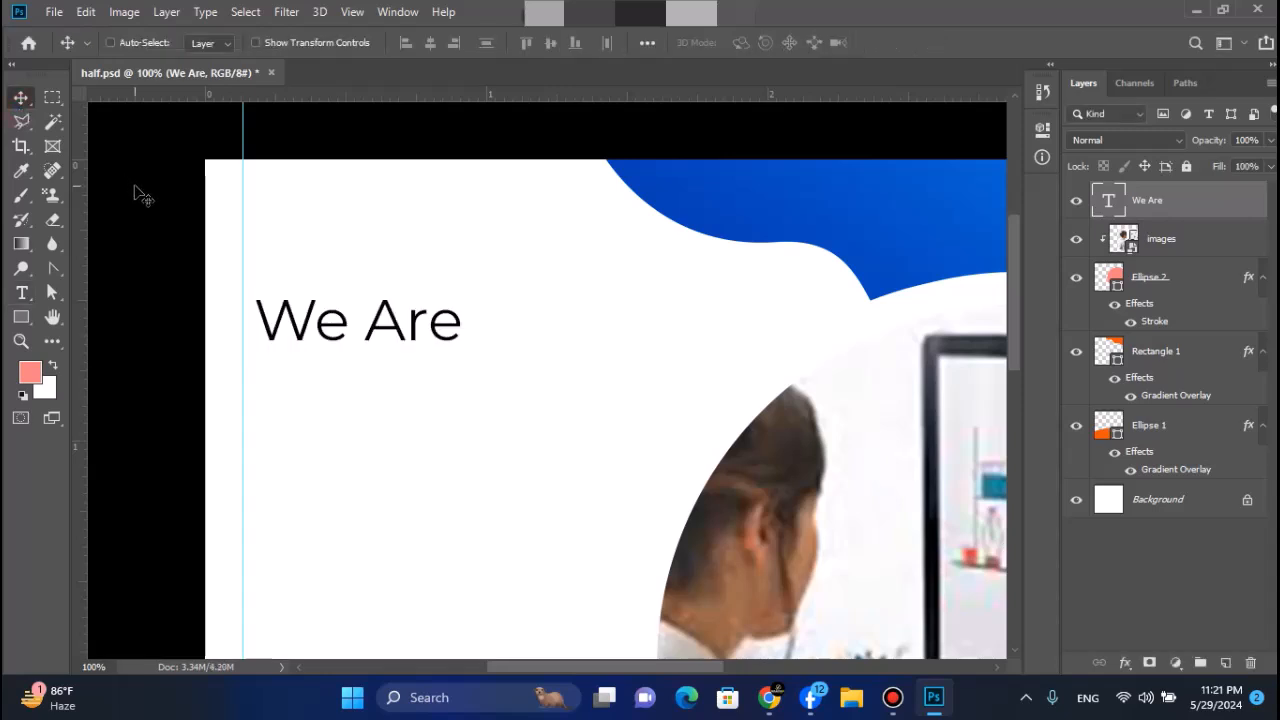
# Align the left edge of "We Are" with the vertical guide and nudge the text slightly upward
pyautogui.hotkey('shift', 'Left')
pyautogui.hotkey('shift', 'Left')
pyautogui.hotkey('shift', 'Right')
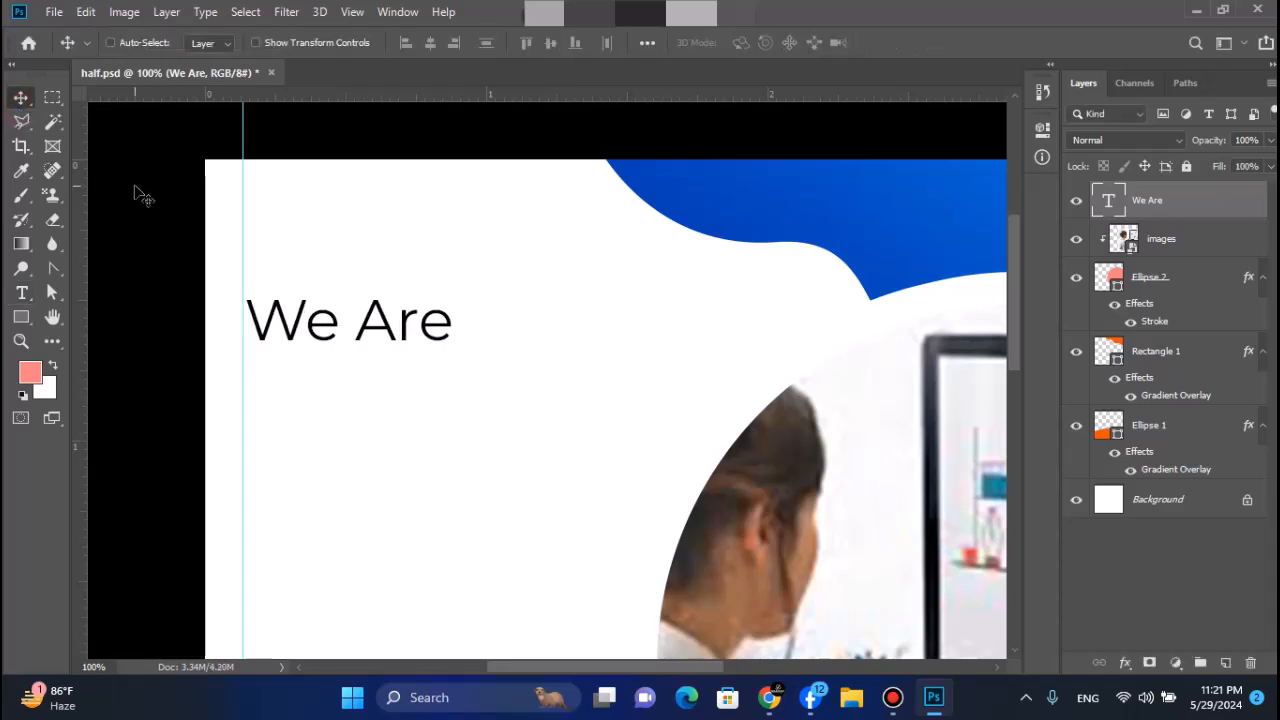
pyautogui.moveTo(297, 325); pyautogui.dragTo(303, 331)
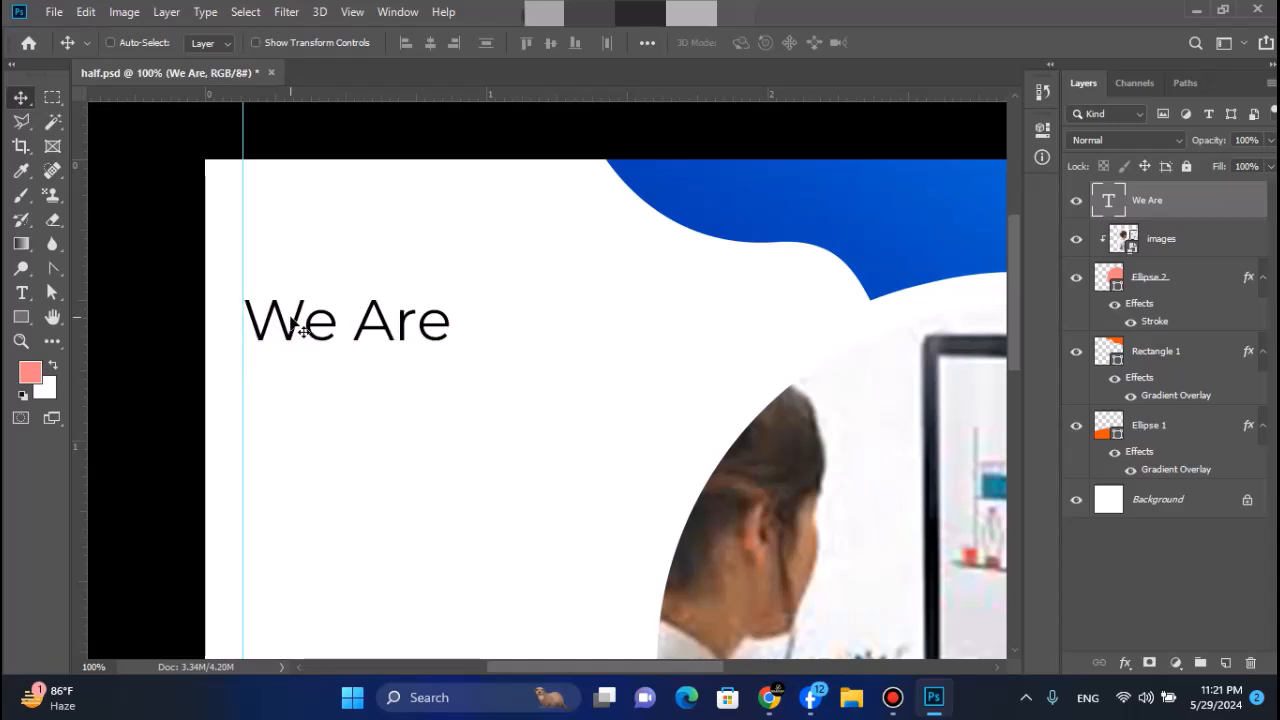
pyautogui.scroll(-3, 298, 330)
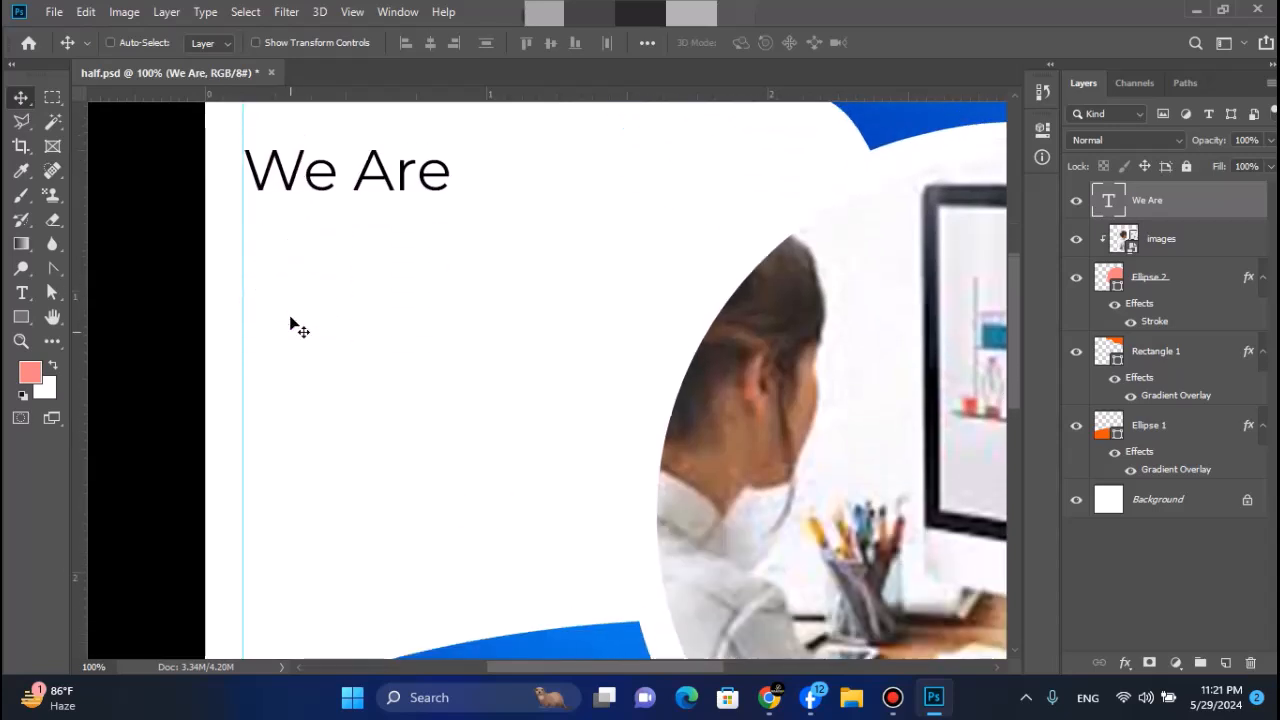
pyautogui.scroll(2, 297, 329)
pyautogui.hotkey('shift', 'Up')
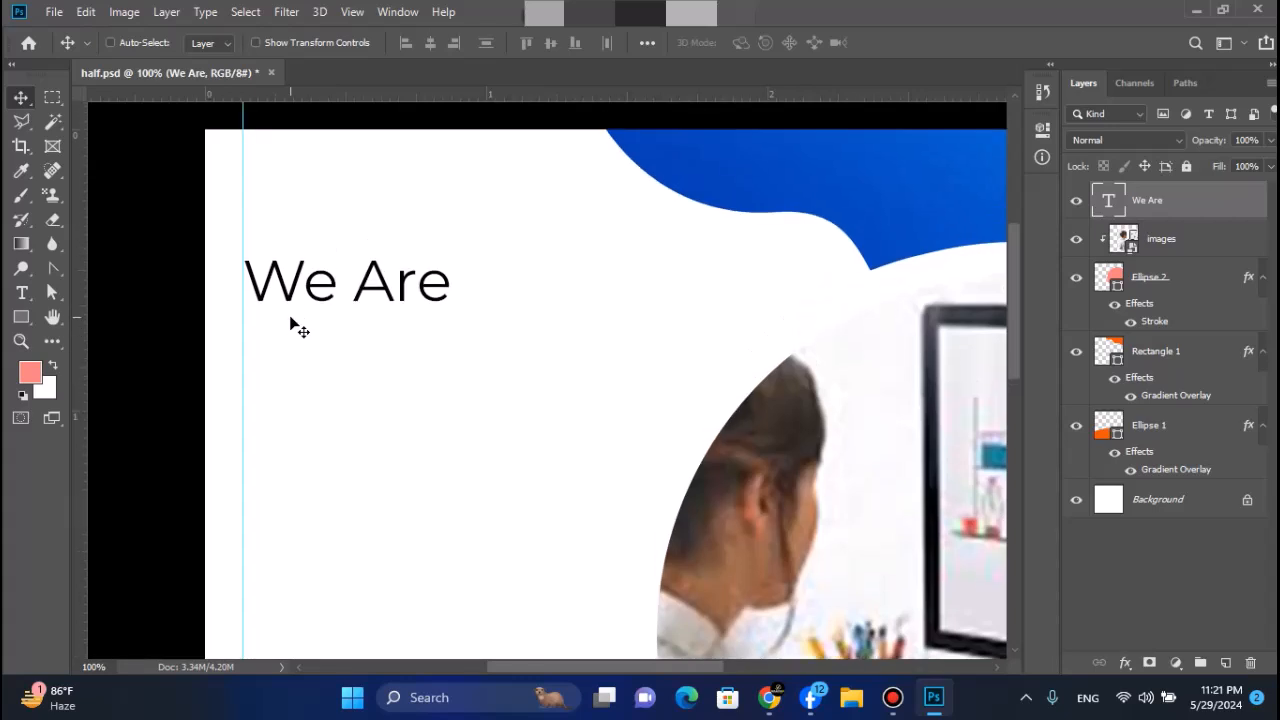
# Duplicate the "We Are" text layer, place the copy directly below it, and change its text to "HIRING"
pyautogui.hotkey('ctrl', 'j')
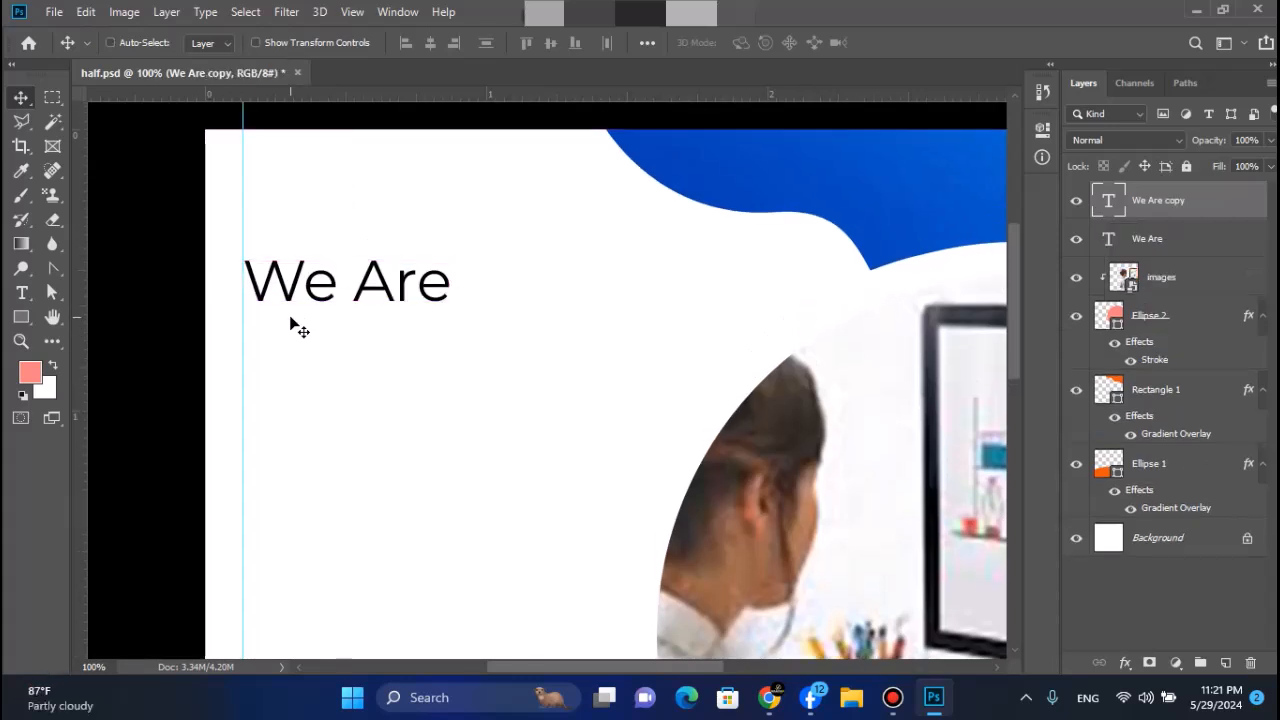
pyautogui.moveTo(300, 288); pyautogui.dragTo(297, 350)
pyautogui.doubleClick(296, 344)
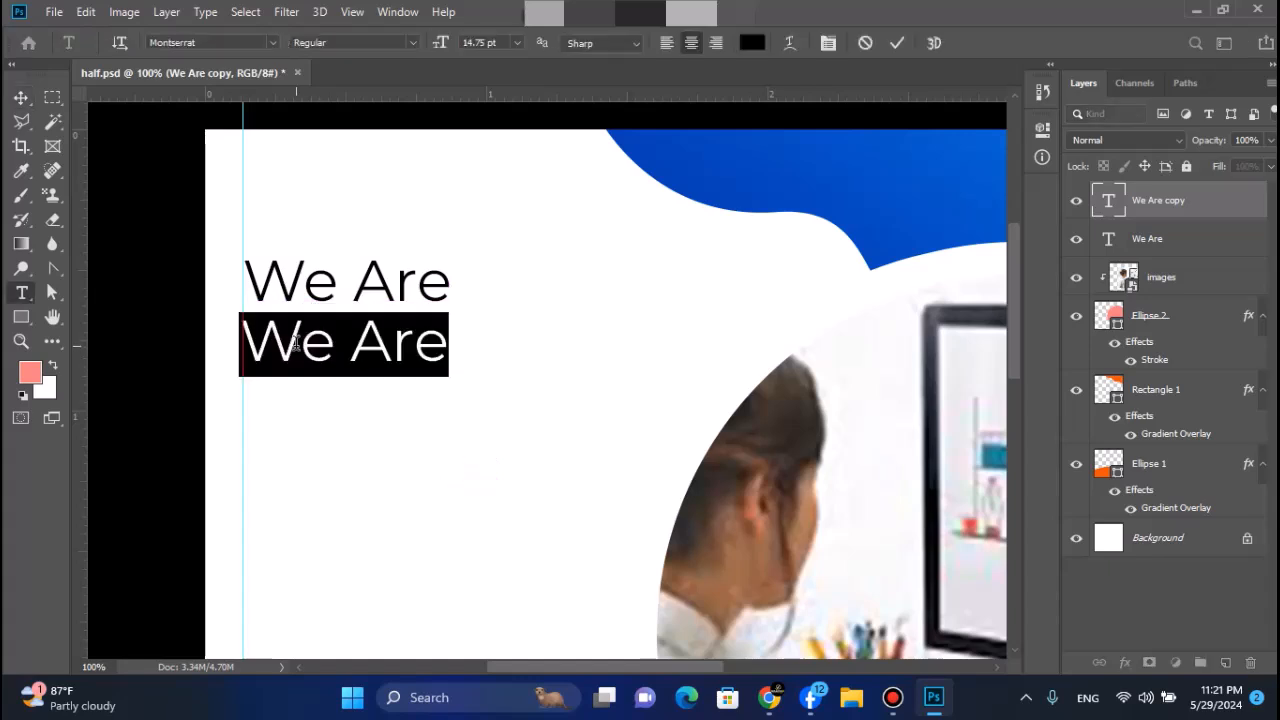
pyautogui.write('HIRINH')
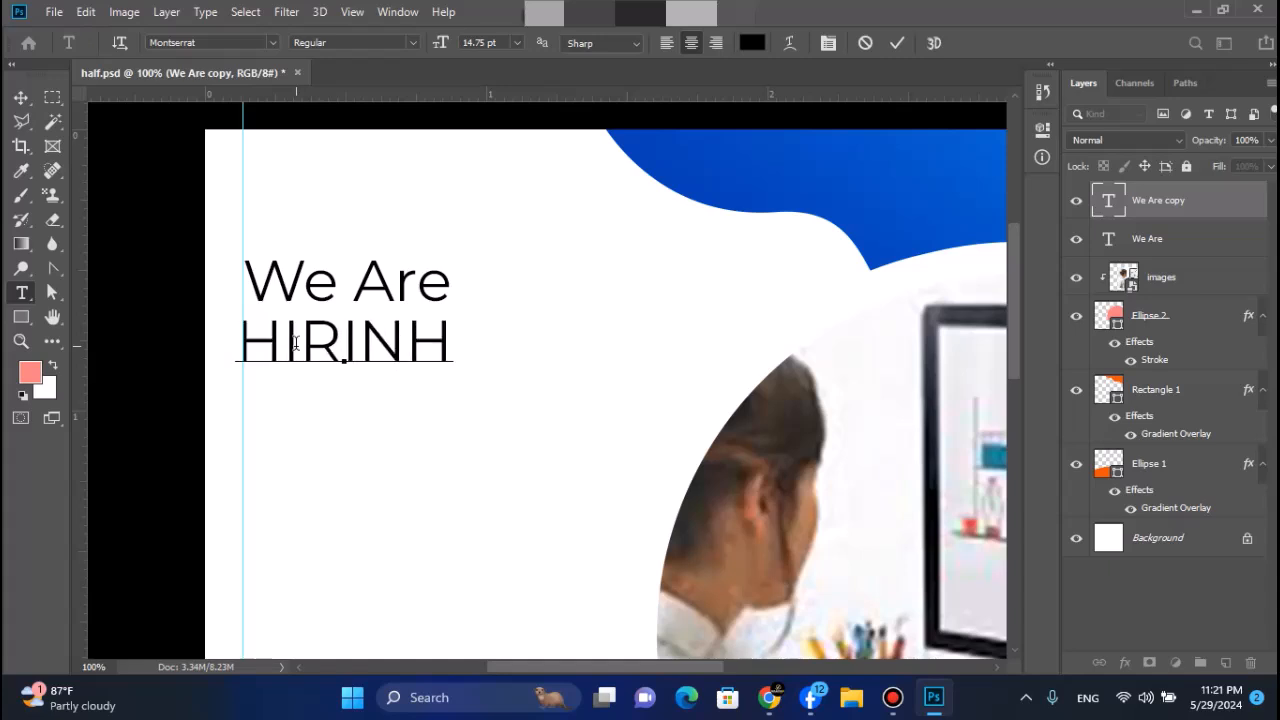
pyautogui.press('BackSpace')
pyautogui.write('G')
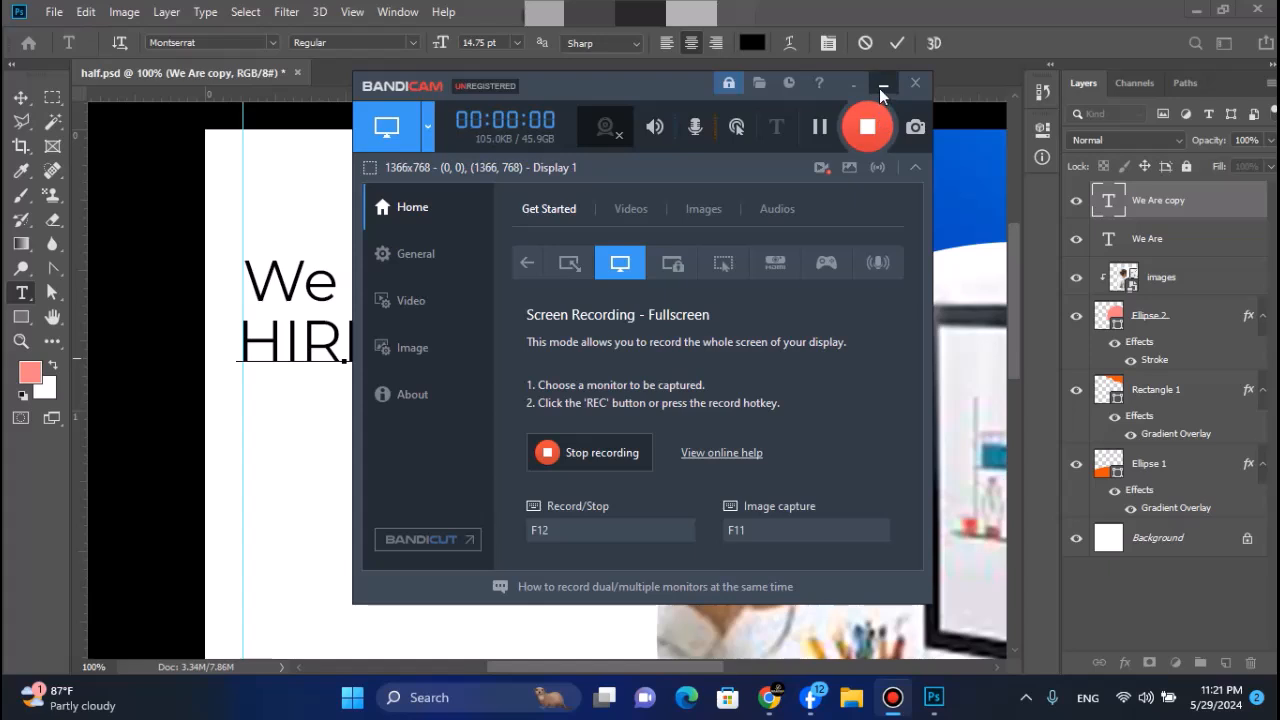
pyautogui.click(882, 93)
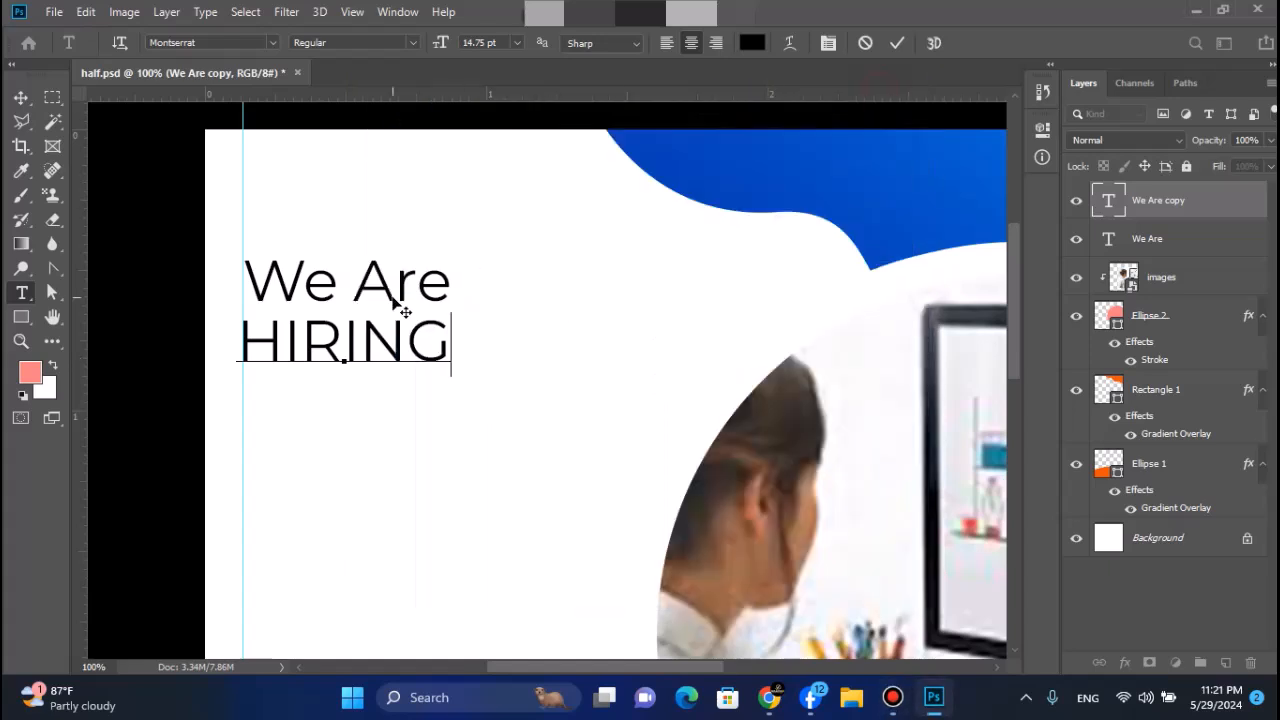
# Set the "HIRING" text to Montserrat Bold and align its left edge with the vertical guide
pyautogui.click(323, 318)
pyautogui.moveTo(450, 340); pyautogui.dragTo(243, 342)
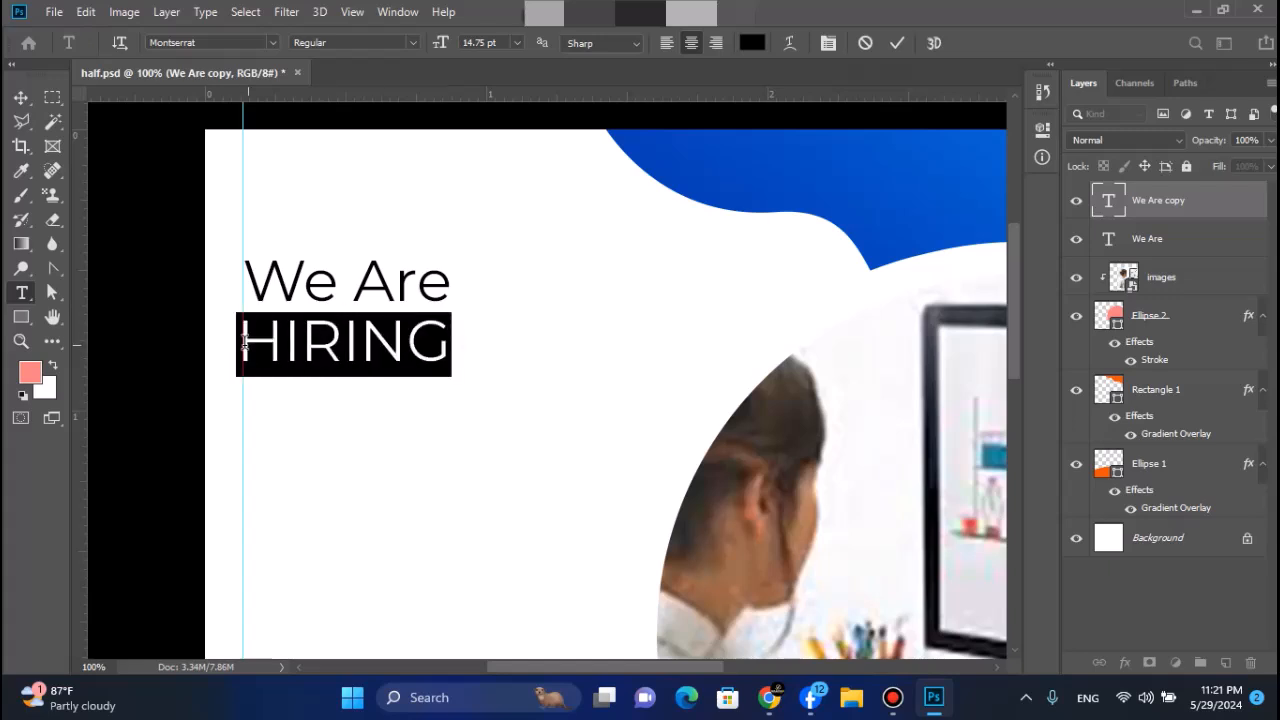
pyautogui.click(414, 48)
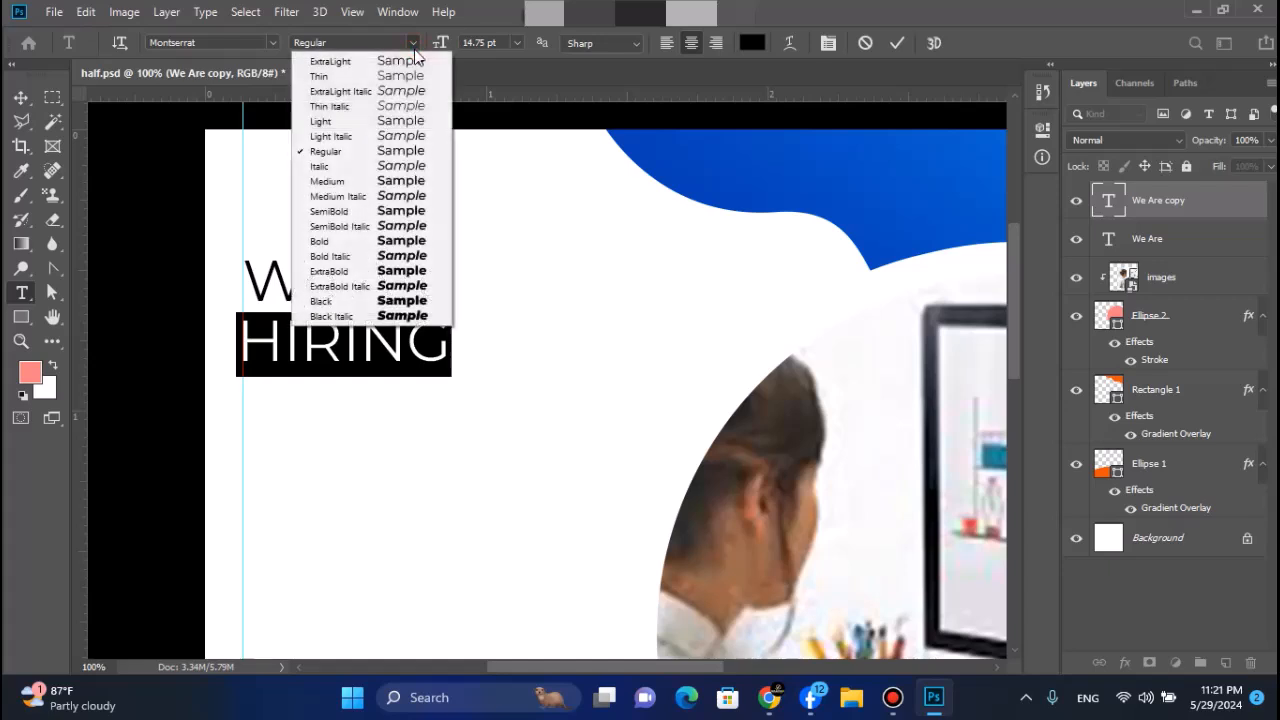
pyautogui.click(350, 248)
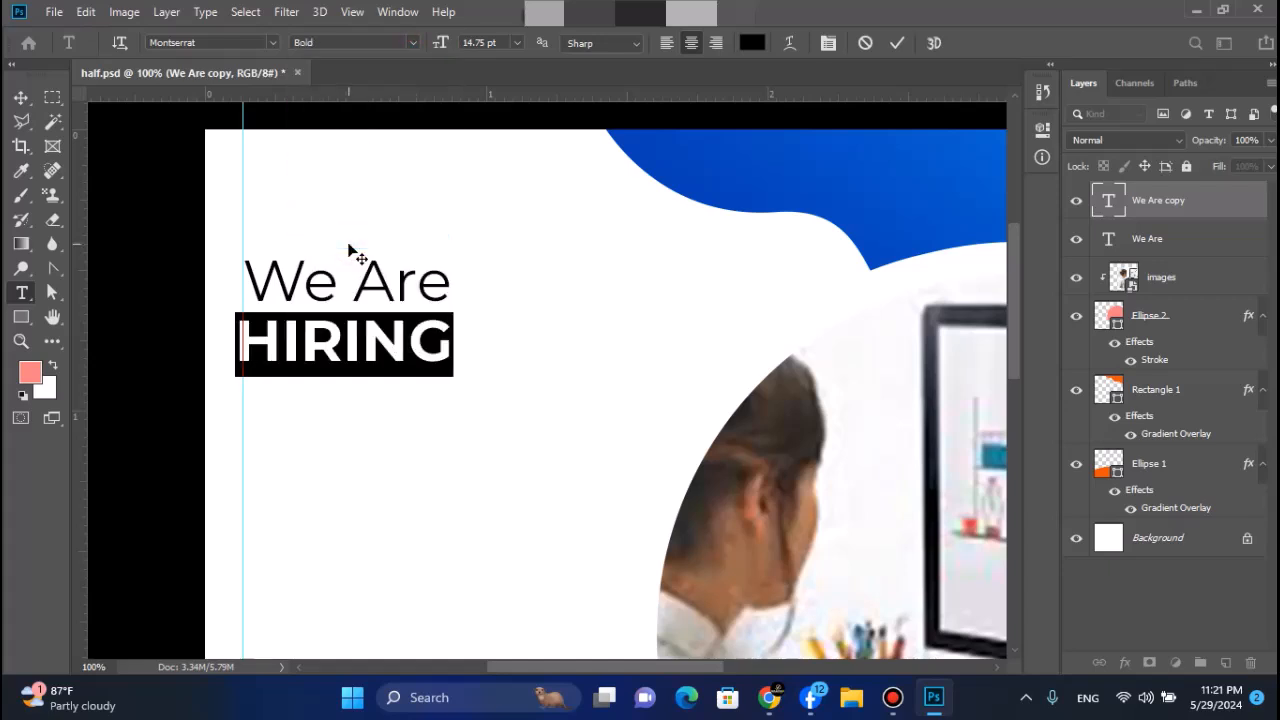
pyautogui.click(19, 97)
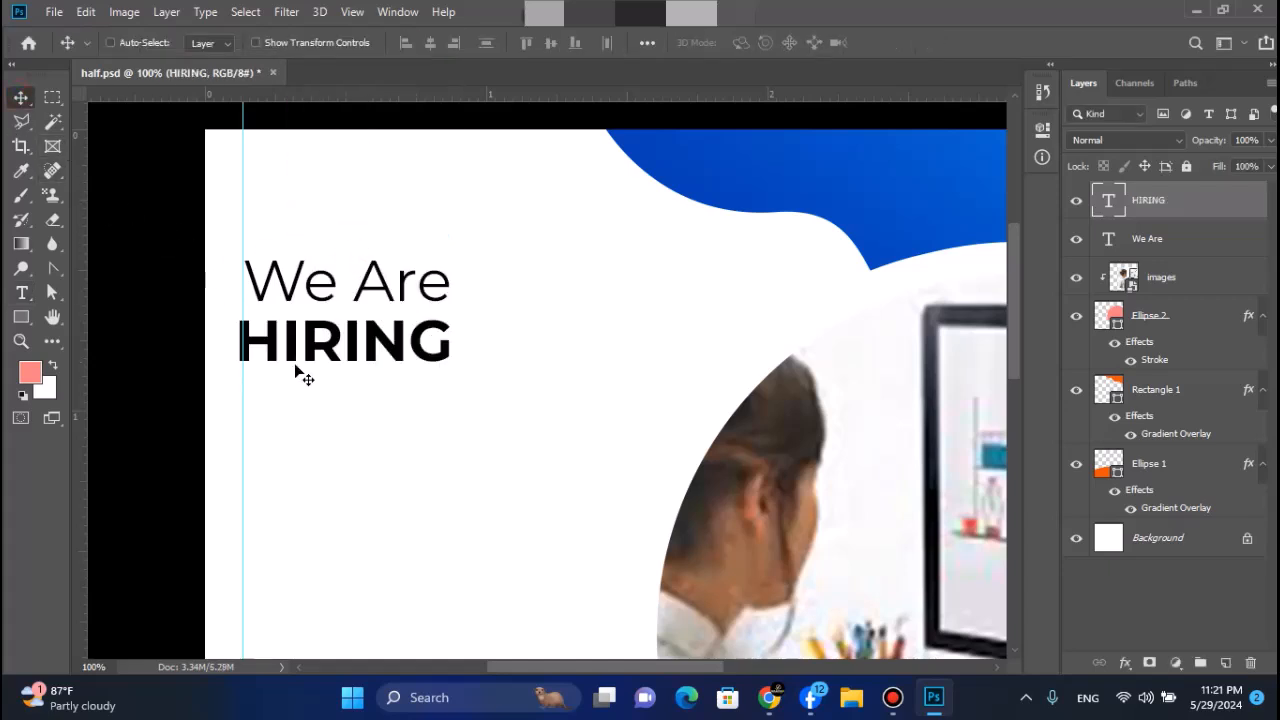
pyautogui.moveTo(298, 344); pyautogui.dragTo(303, 346)
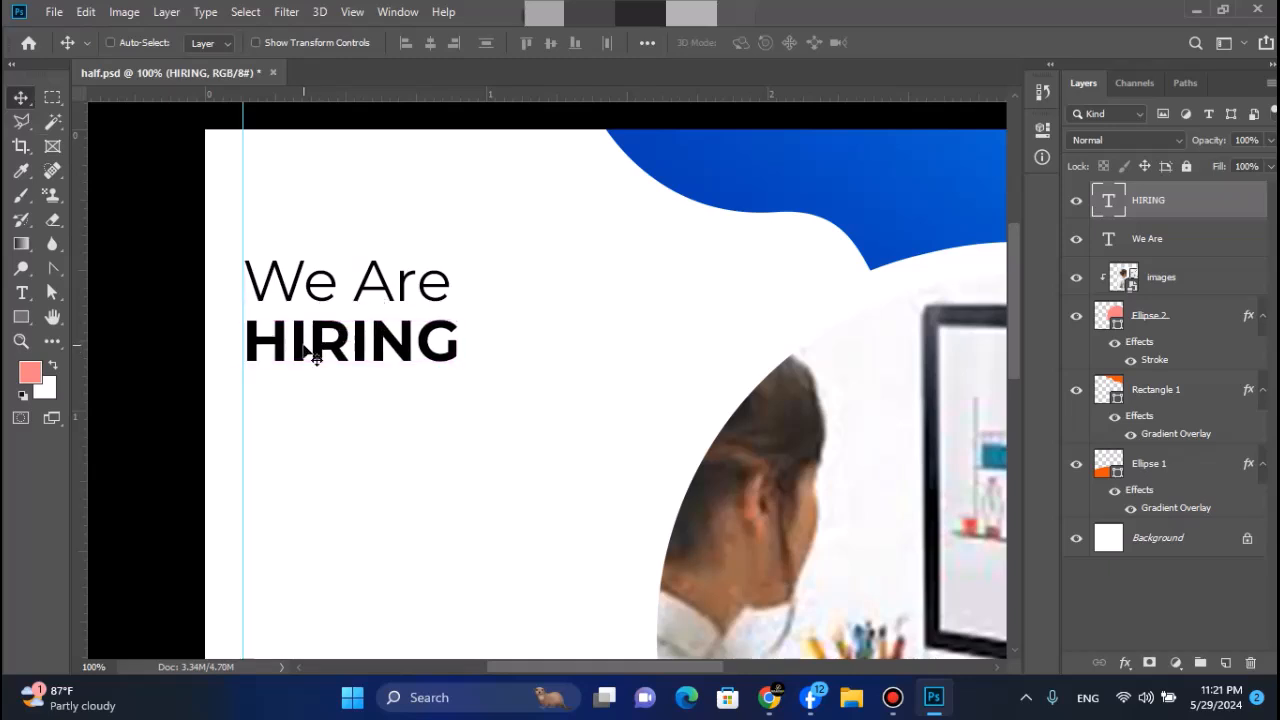
# Enlarge "HIRING" to about 28 pt, ending just short of the photo circle, and nudge it up closer to "We Are"
pyautogui.hotkey('ctrl', 't')
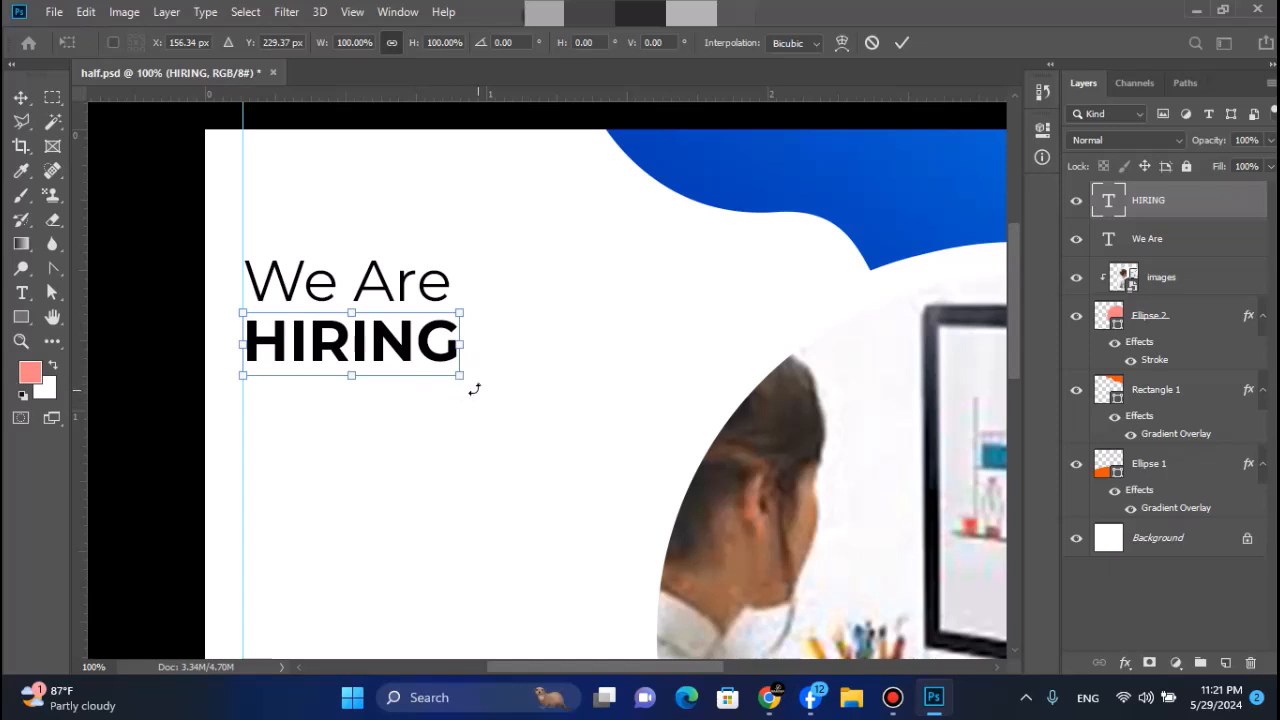
pyautogui.moveTo(460, 376); pyautogui.dragTo(654, 443)
pyautogui.press('Return')
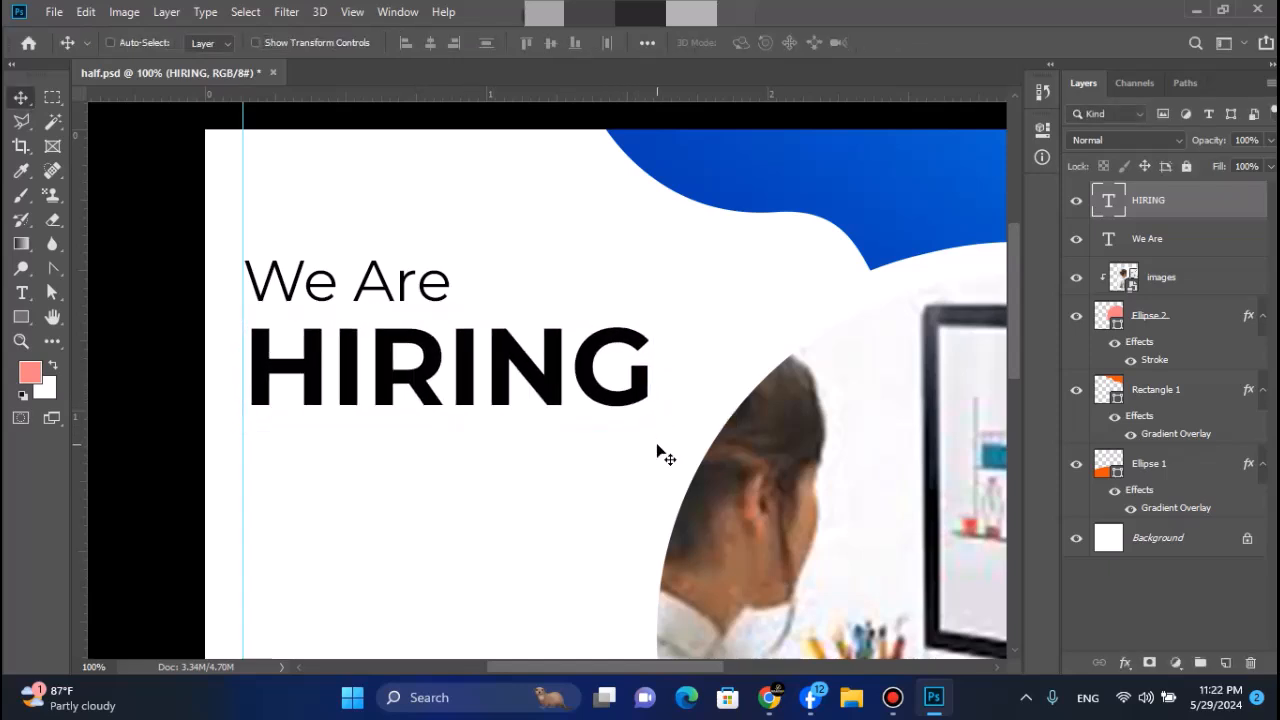
pyautogui.press('Up')
pyautogui.press('Up')
pyautogui.press('Up')
pyautogui.press('Up')
pyautogui.press('Up')
pyautogui.press('Up')
pyautogui.press('Up')
pyautogui.press('Up')
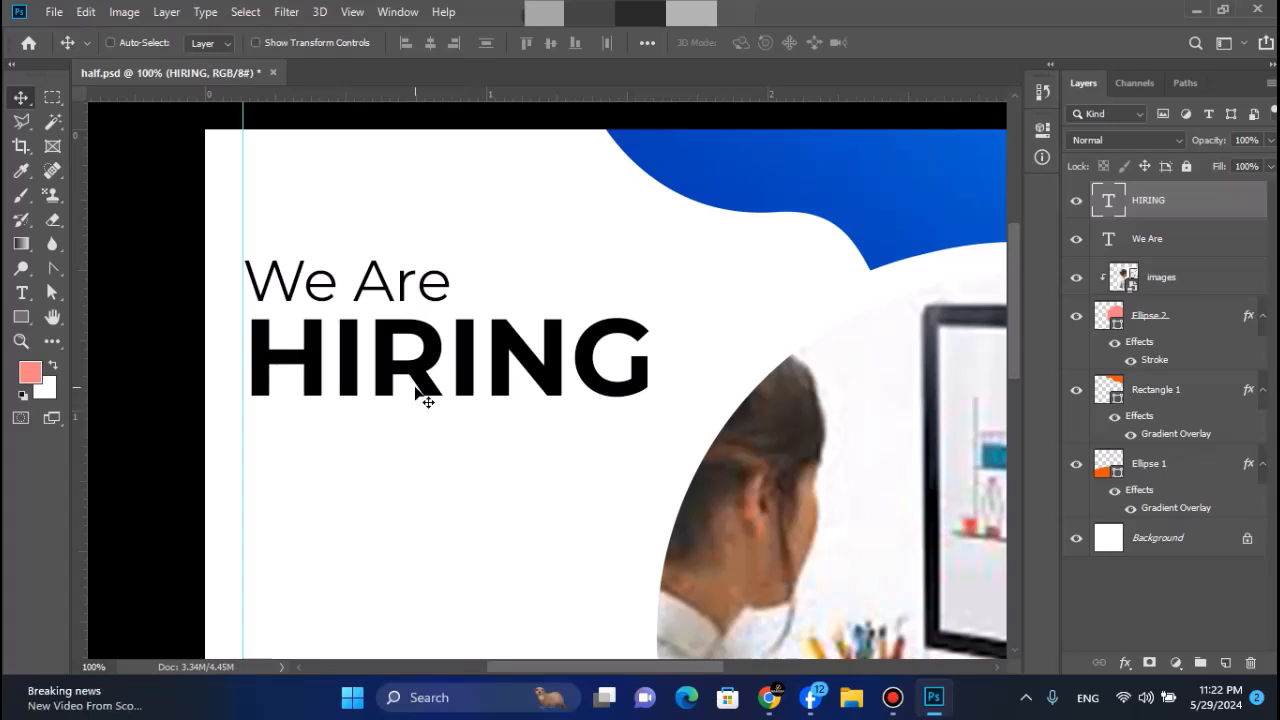
# Duplicate the "HIRING" text layer, place the copy directly below it, and nudge the copy left to the vertical guide
pyautogui.scroll(-2, 416, 388)
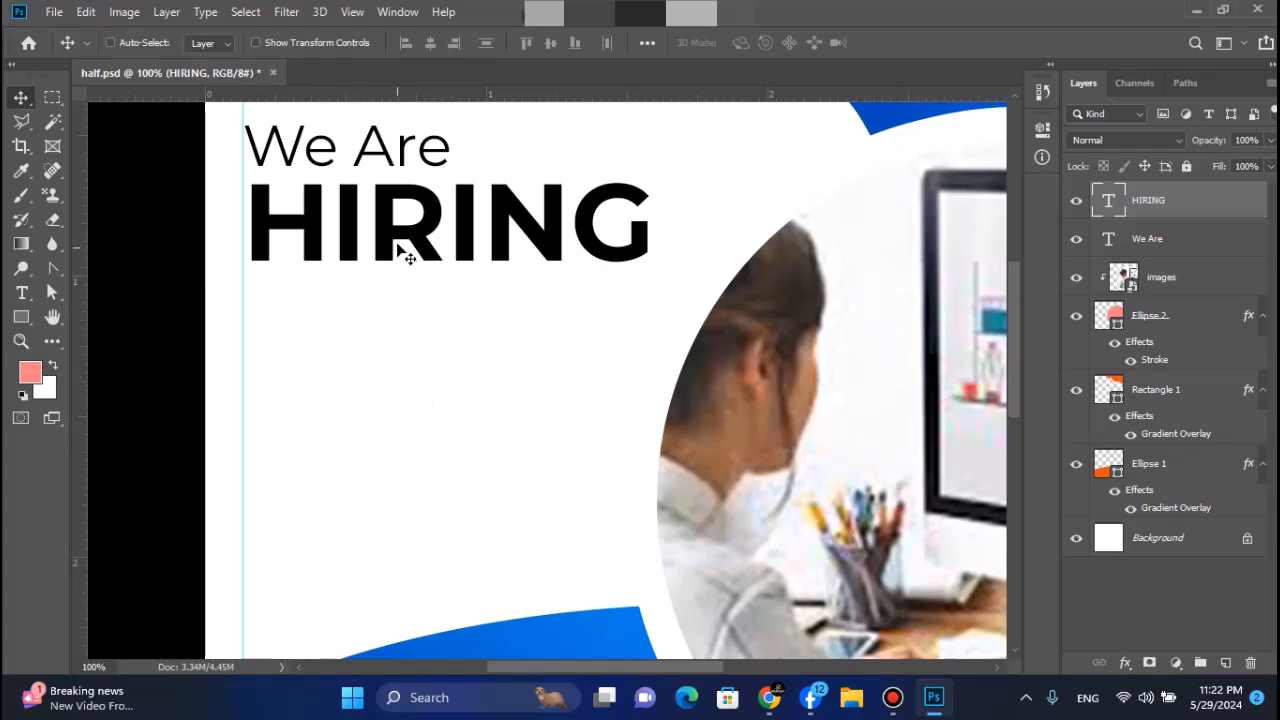
pyautogui.hotkey('ctrl', 'j')
pyautogui.moveTo(403, 255); pyautogui.dragTo(400, 340)
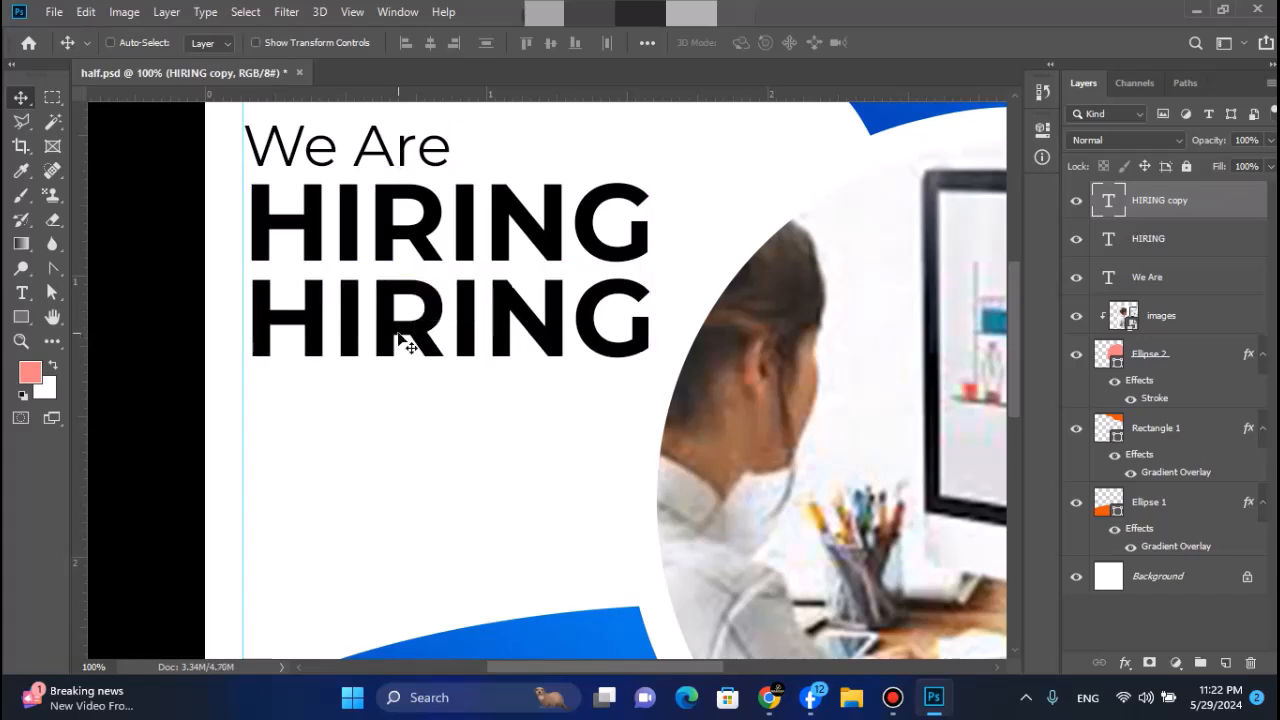
pyautogui.press('Left')
pyautogui.press('Left')
pyautogui.press('Left')
pyautogui.press('Left')
pyautogui.press('Left')
pyautogui.press('Left')
pyautogui.press('Left')
pyautogui.press('Left')
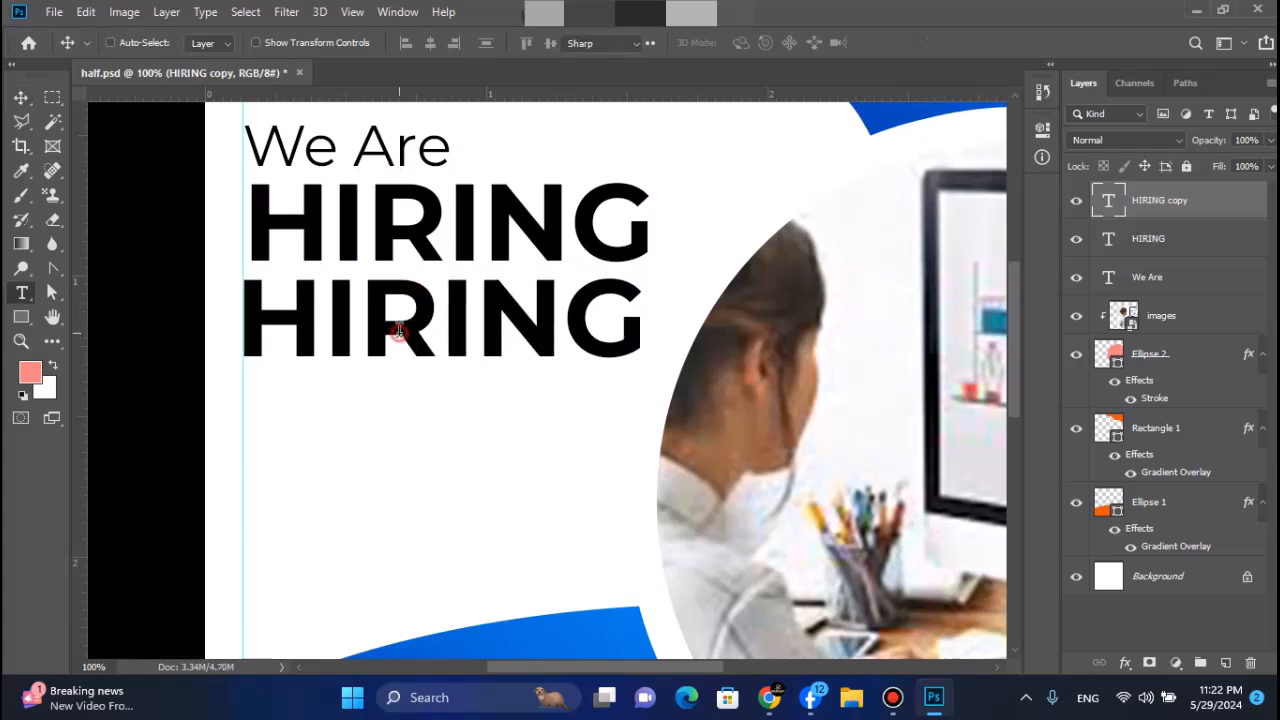
# Replace the text of the lower "HIRING" copy with "Graphics Designer"
pyautogui.doubleClick(398, 330)
pyautogui.write('gRAPHICS')
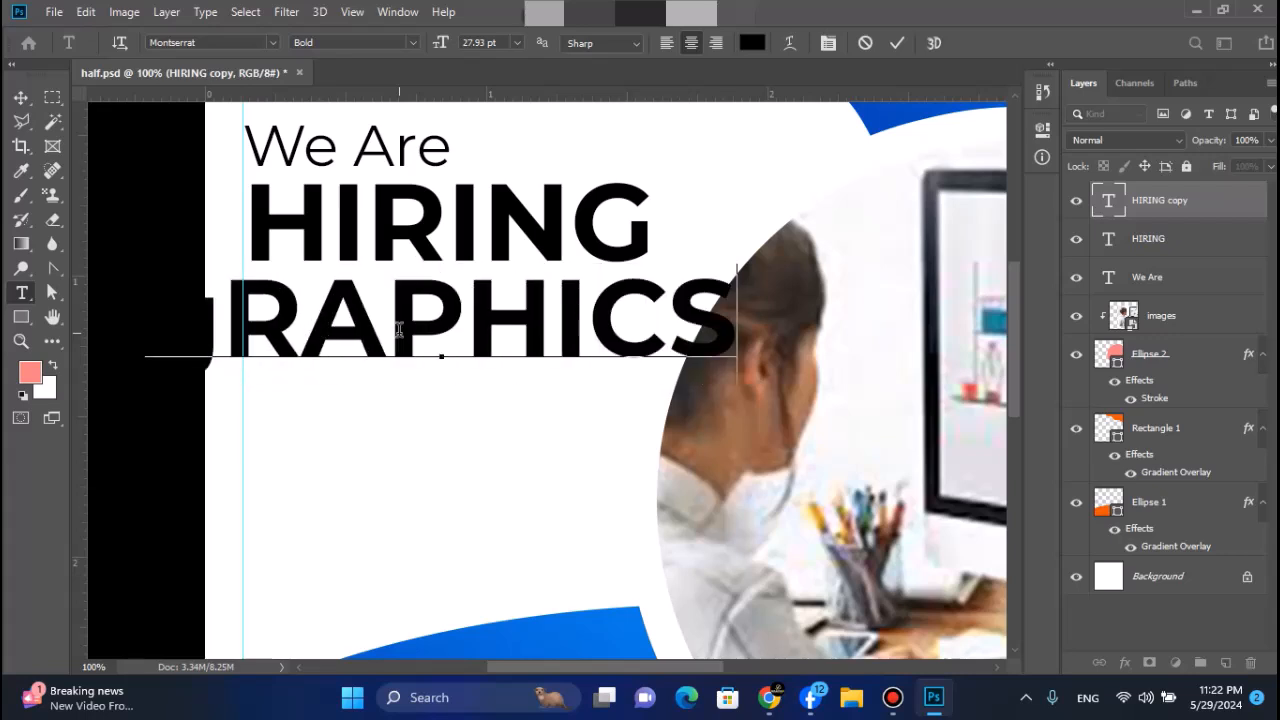
pyautogui.hotkey('ctrl', 'a')
pyautogui.press('BackSpace')
pyautogui.write('Graphi')
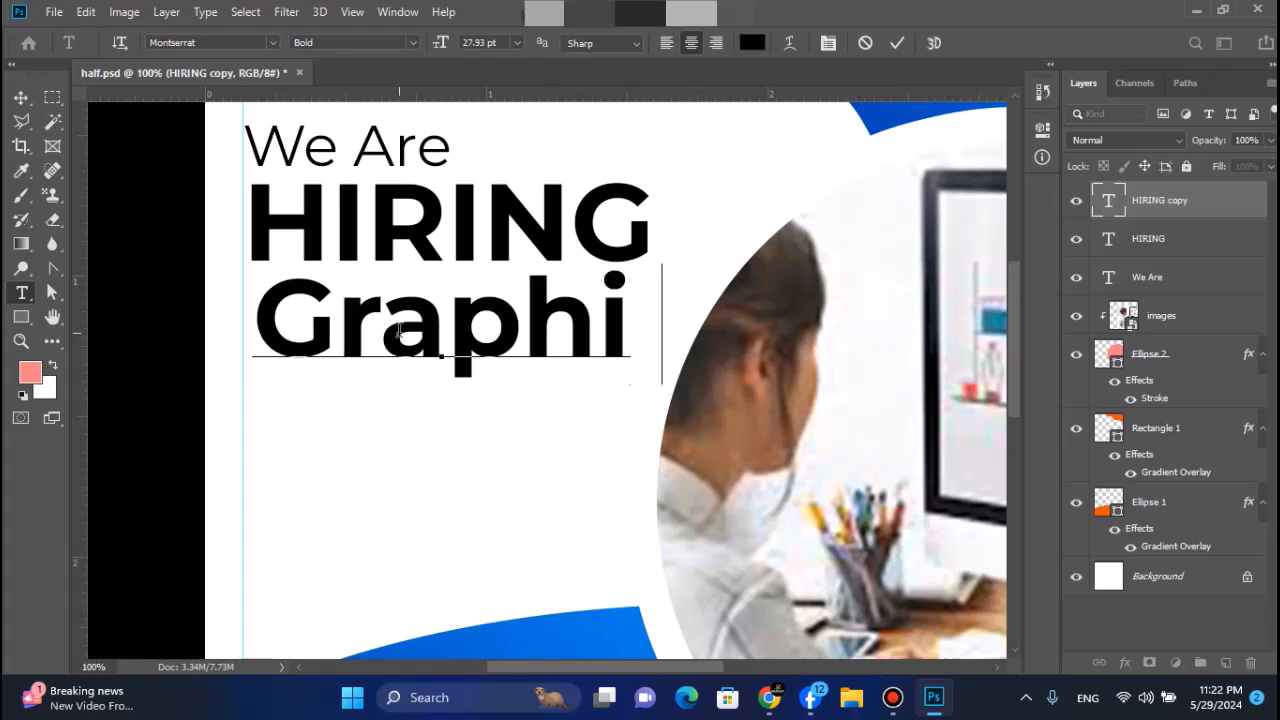
pyautogui.write('cs Dsi')
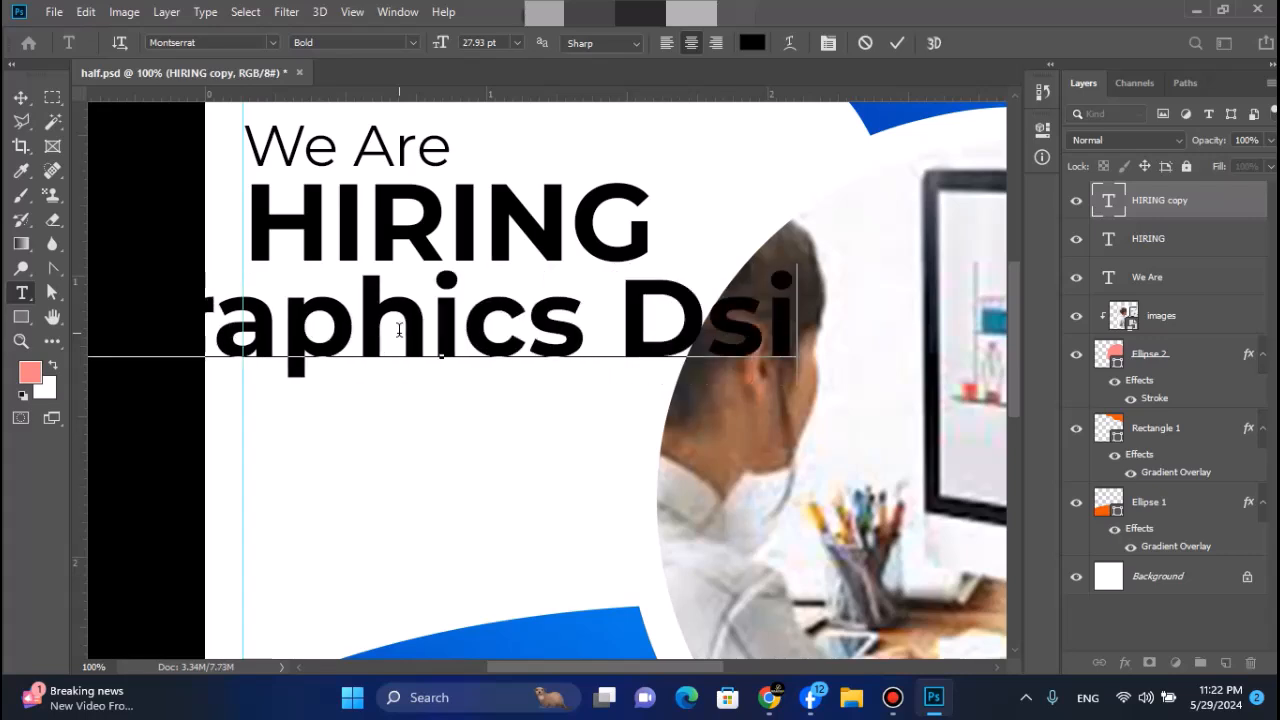
pyautogui.write('n')
pyautogui.press('BackSpace')
pyautogui.write('gner')
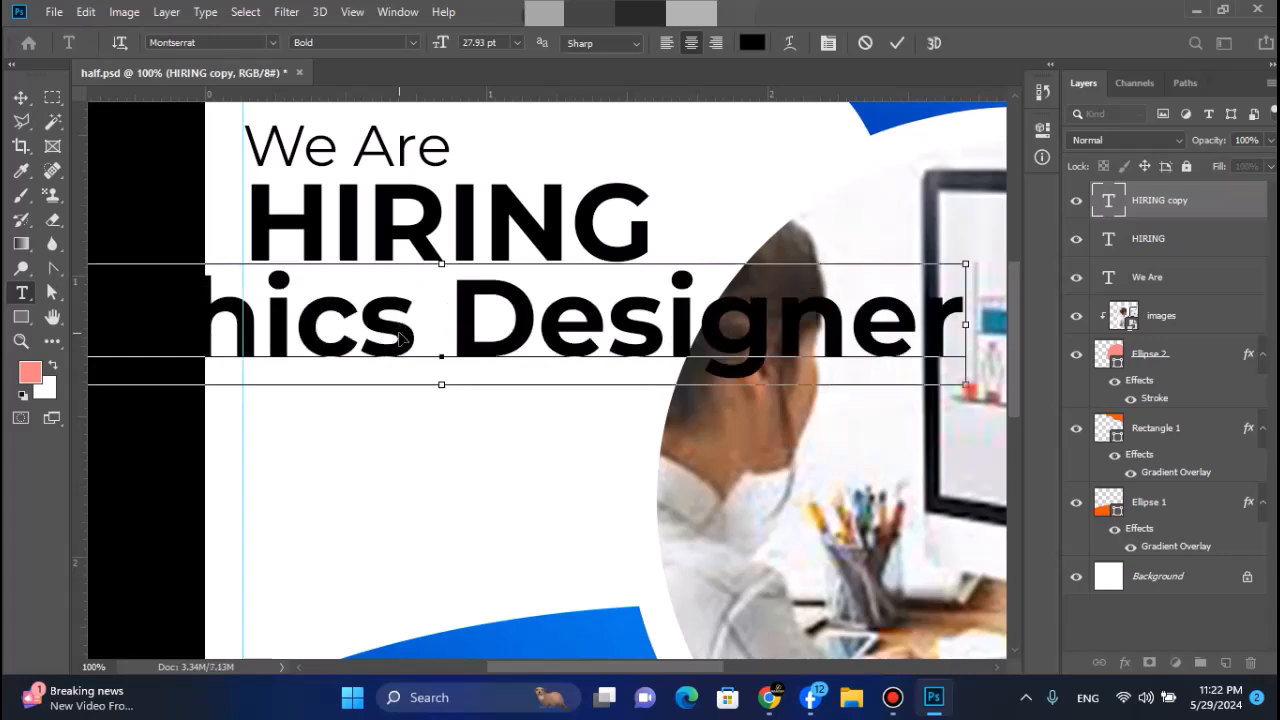
# Set the font style of the whole "Graphics Designer" text to Montserrat Regular
pyautogui.hotkey('ctrl', 'a')
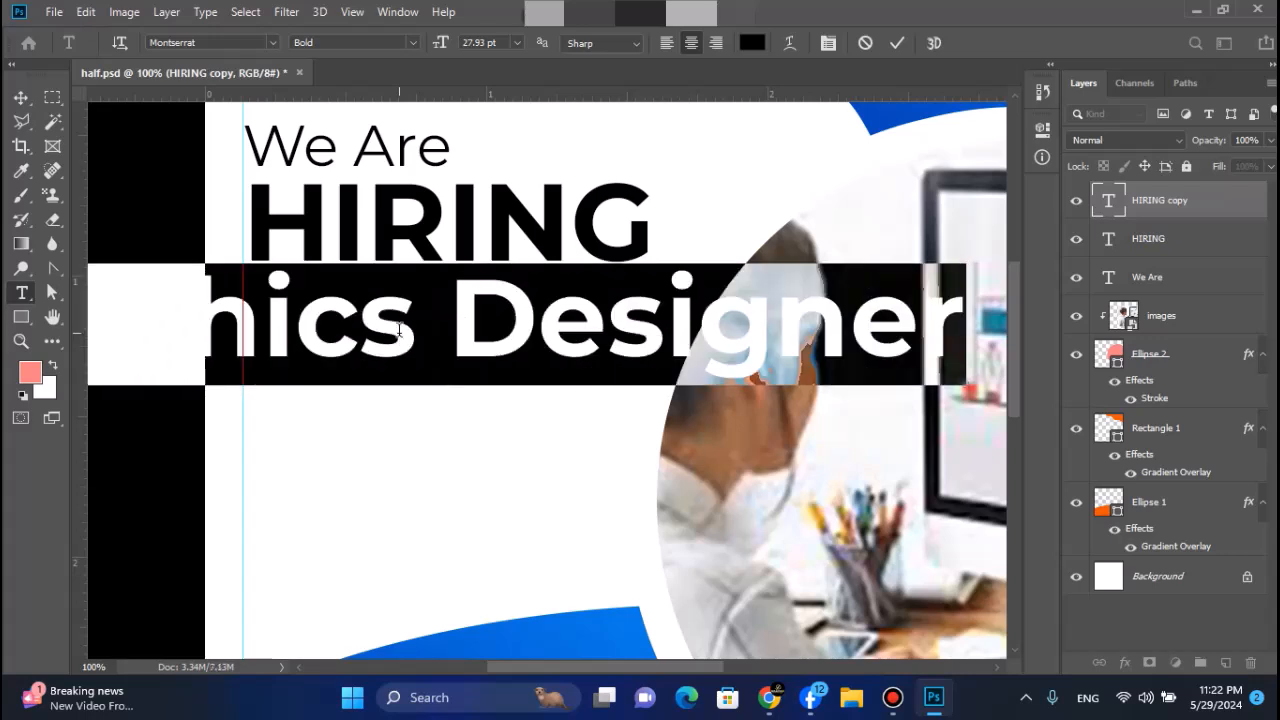
pyautogui.click(409, 42)
pyautogui.click(368, 153)
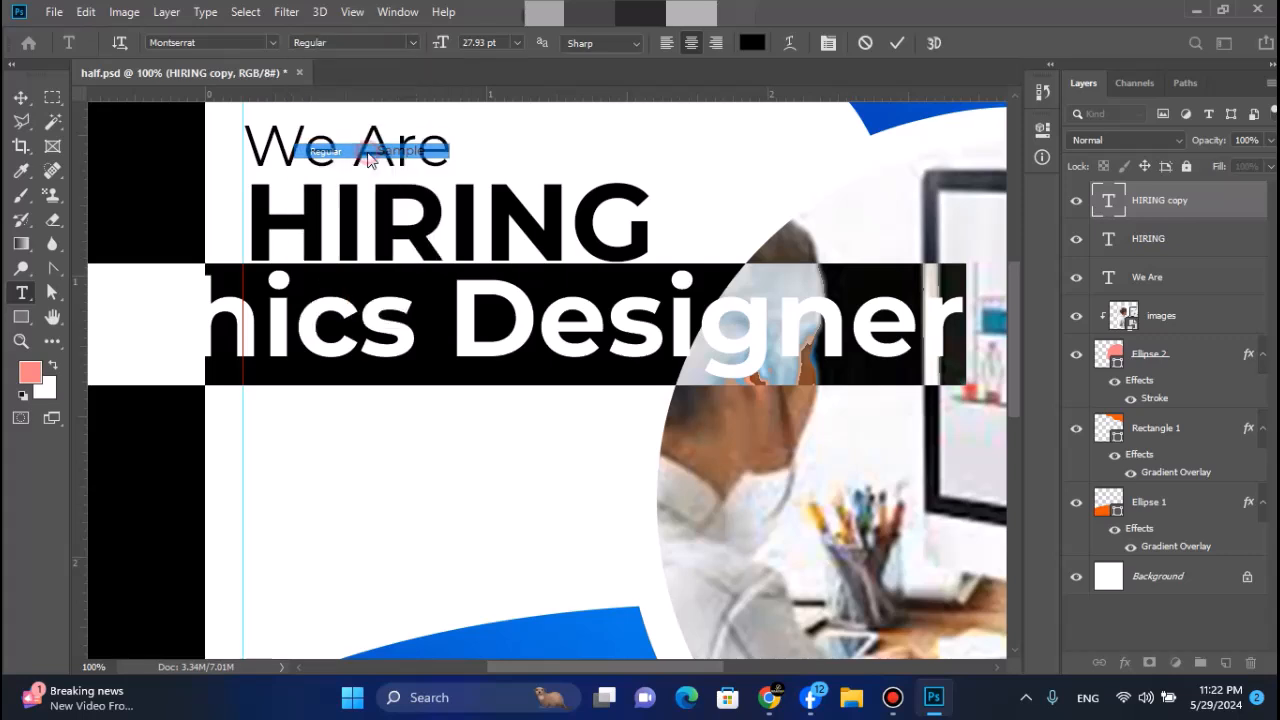
# Reduce the "Graphics Designer" text to about 8 pt and nudge it up and left until it sits just beneath "HIRING"
pyautogui.moveTo(443, 45); pyautogui.dragTo(428, 52)
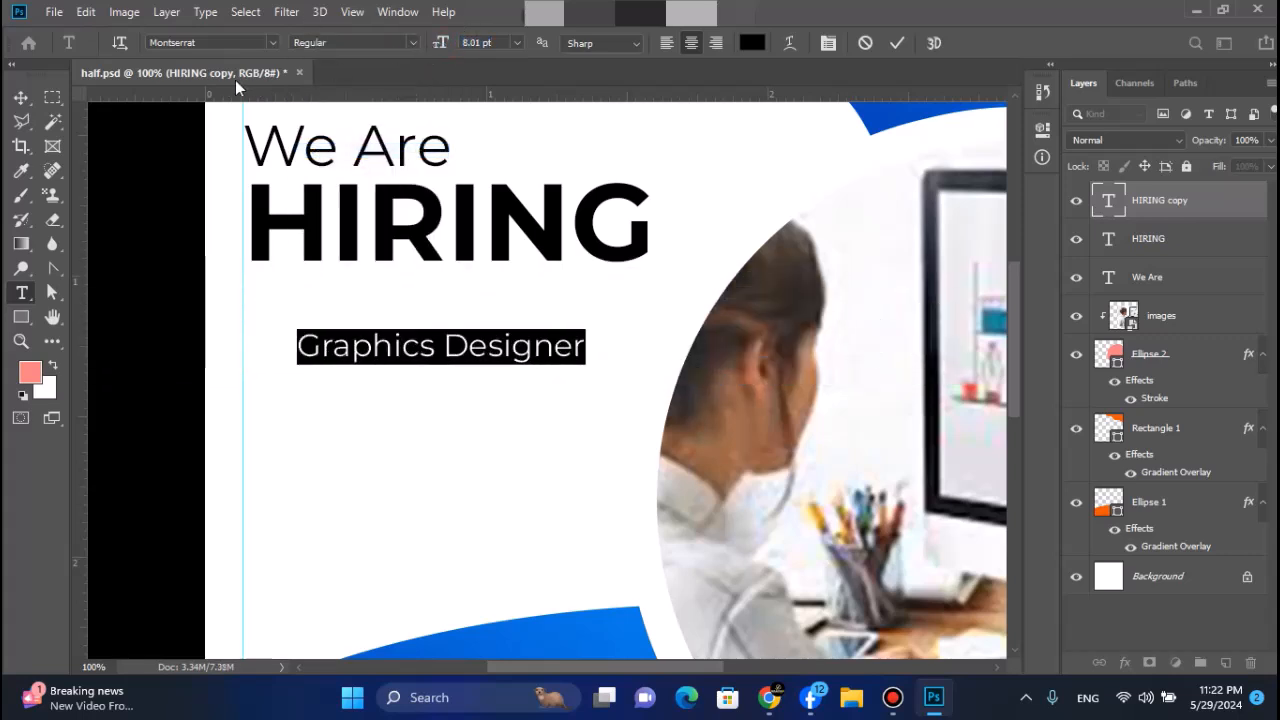
pyautogui.click(19, 101)
pyautogui.hotkey('shift', 'Up')
pyautogui.hotkey('shift', 'Up')
pyautogui.hotkey('shift', 'Up')
pyautogui.hotkey('shift', 'Left')
pyautogui.hotkey('shift', 'Left')
pyautogui.hotkey('shift', 'Left')
pyautogui.hotkey('shift', 'Up')
pyautogui.hotkey('shift', 'Up')
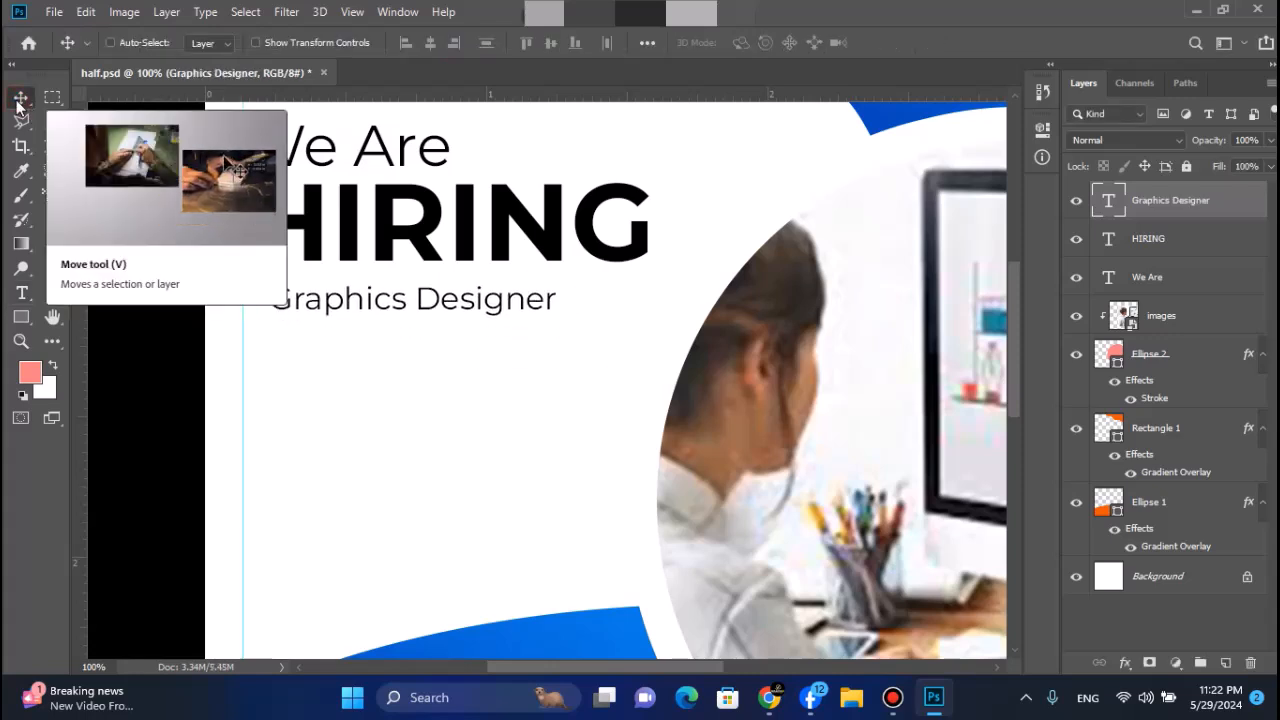
pyautogui.hotkey('shift', 'Left')
pyautogui.hotkey('shift', 'Up')
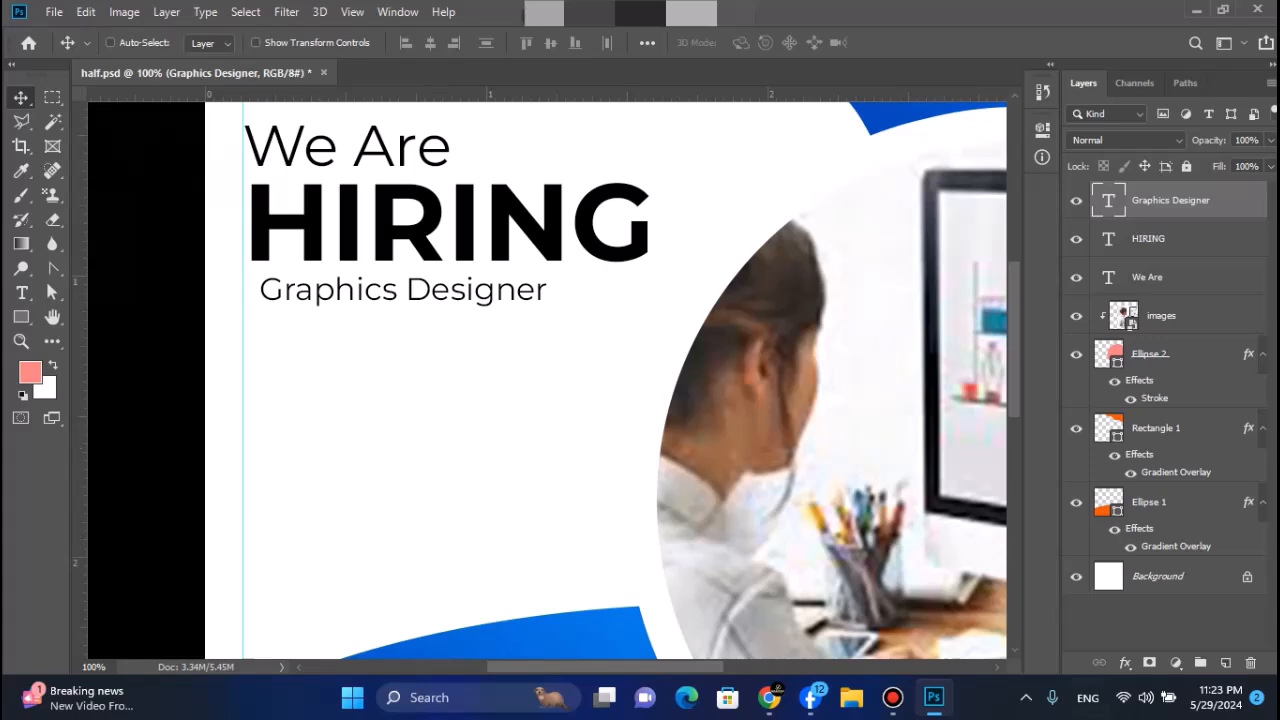
pyautogui.click(1125, 717)
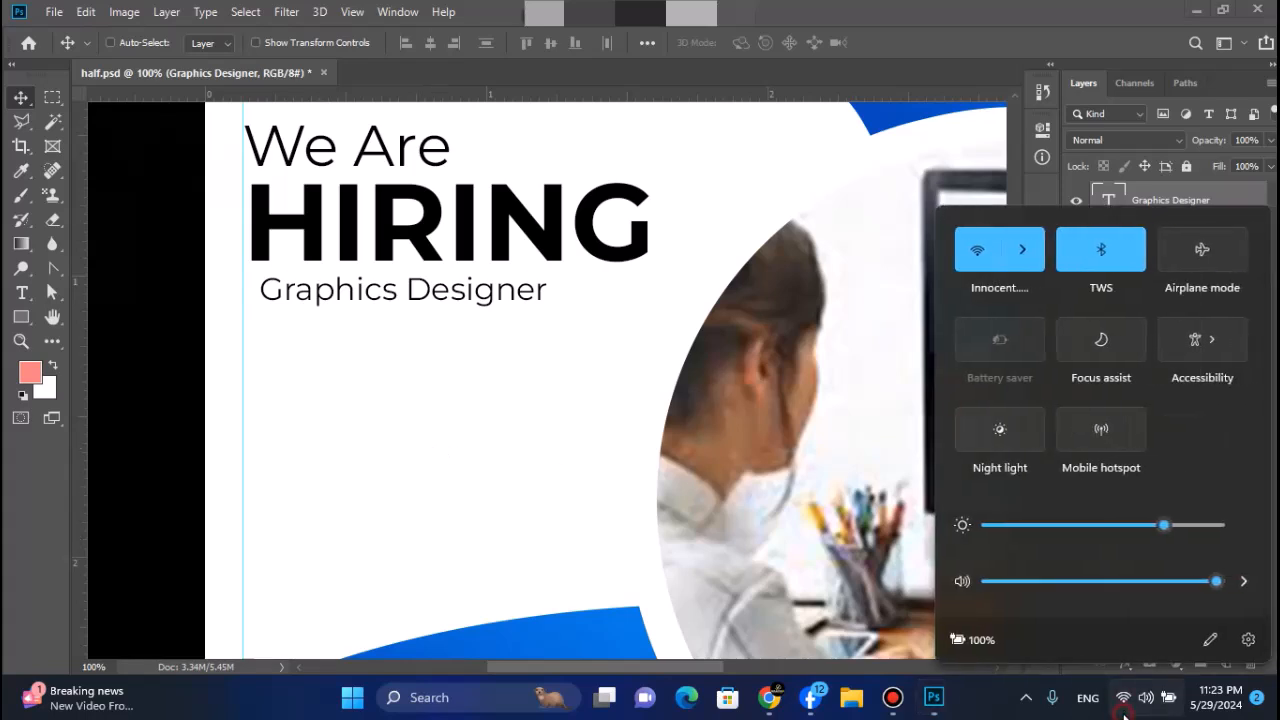
pyautogui.click(1125, 717)
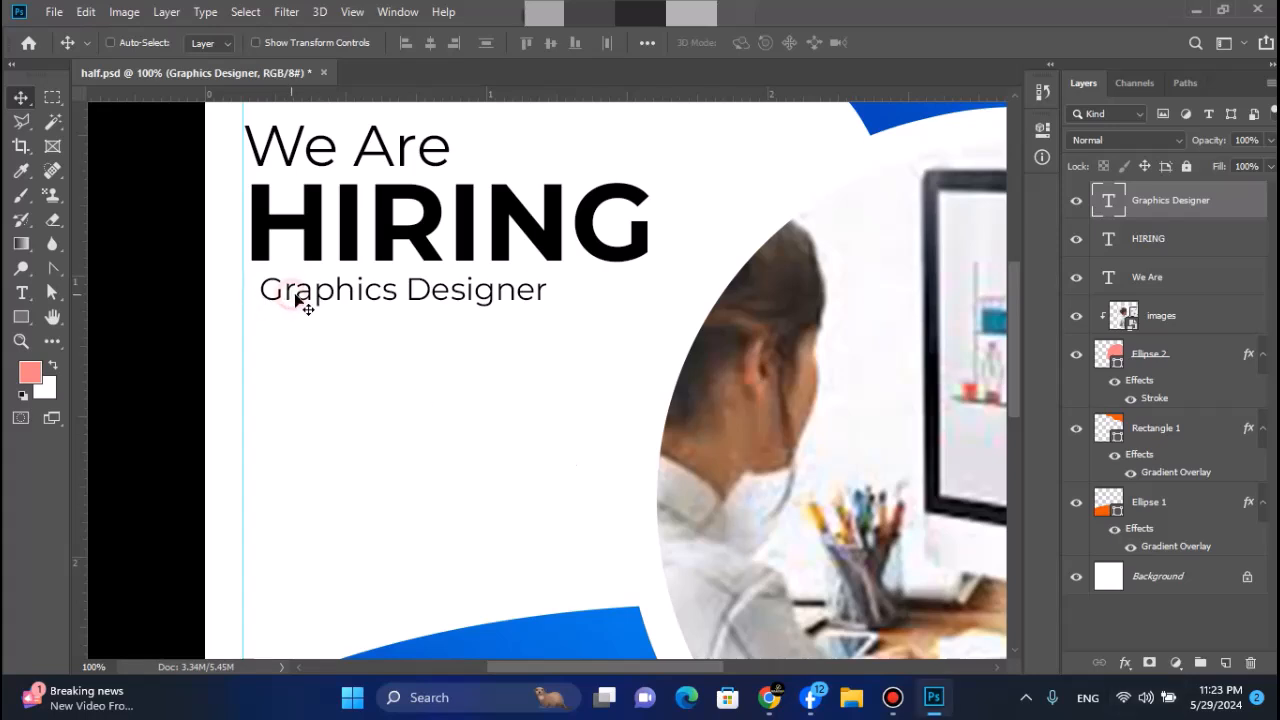
# Shift the "Graphics Designer" text slightly right of the vertical guide and fine-tune its vertical gap below "HIRING"
pyautogui.moveTo(310, 297); pyautogui.dragTo(323, 297)
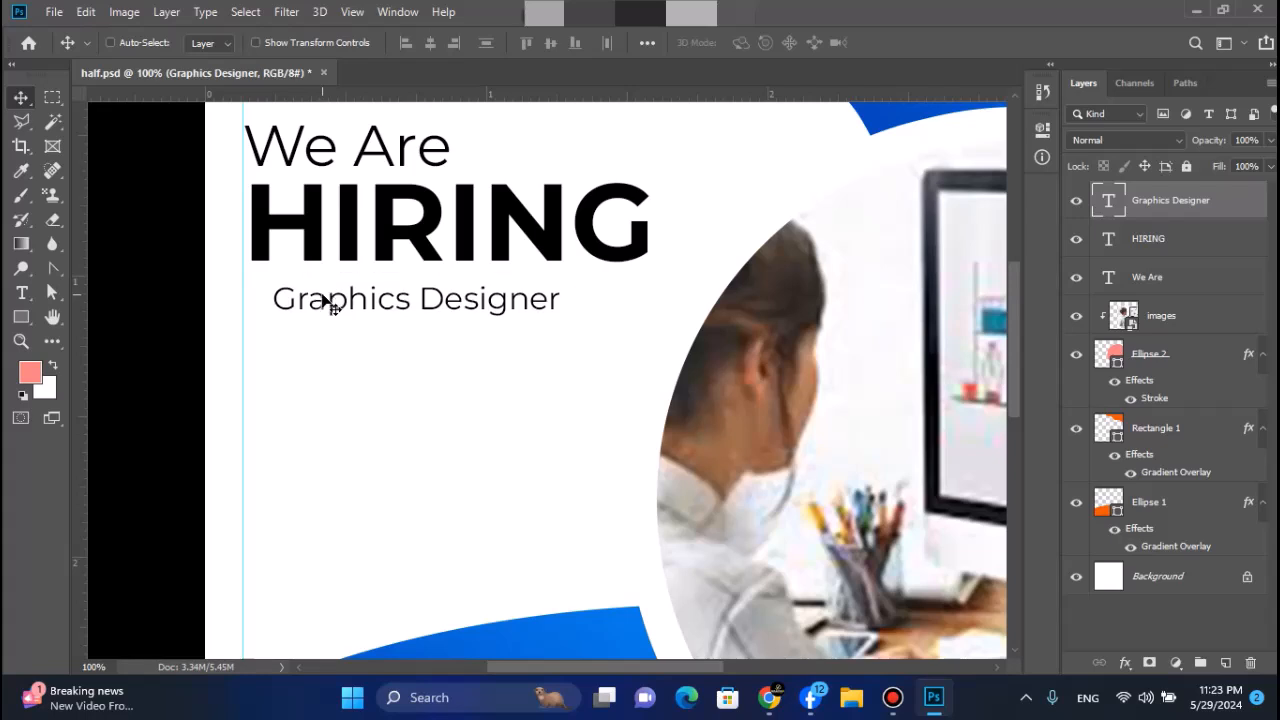
pyautogui.press('Down')
pyautogui.press('Down')
pyautogui.press('Down')
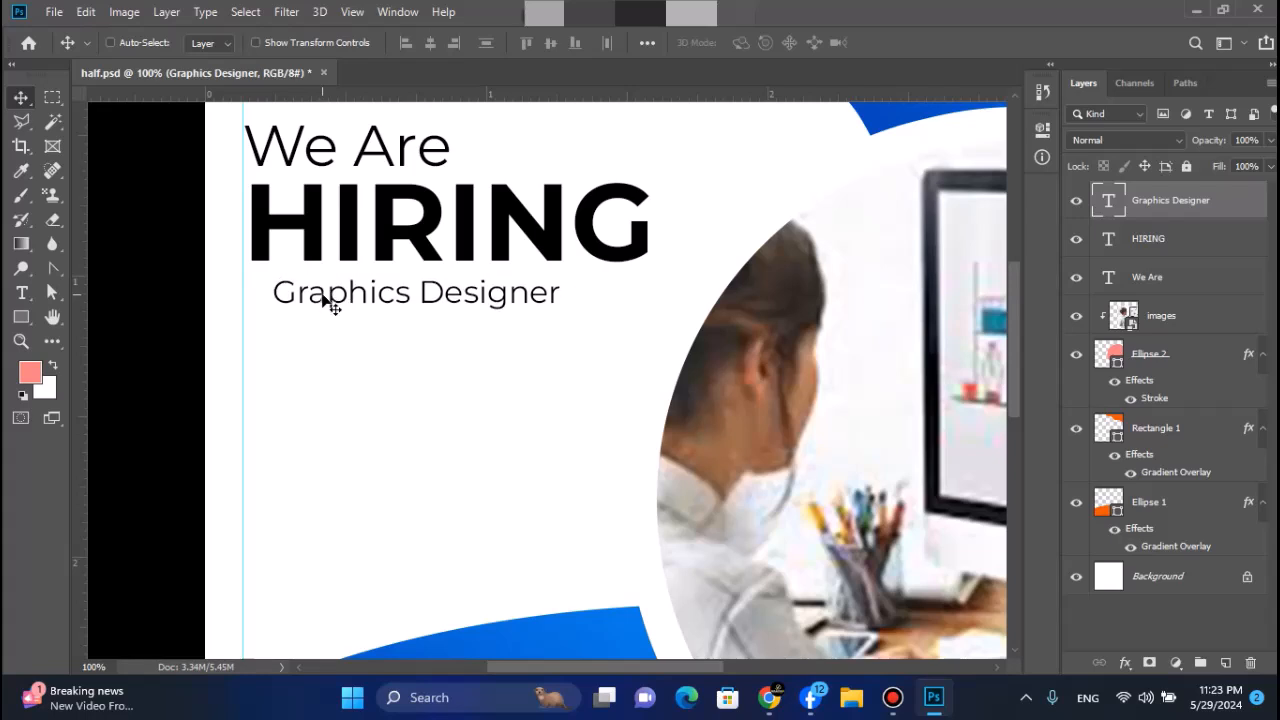
# Draw a rectangle about 436 x 39 px around "Graphics Designer", extending past the canvas's left edge, and round its corners to 19.5 px
pyautogui.click(21, 317)
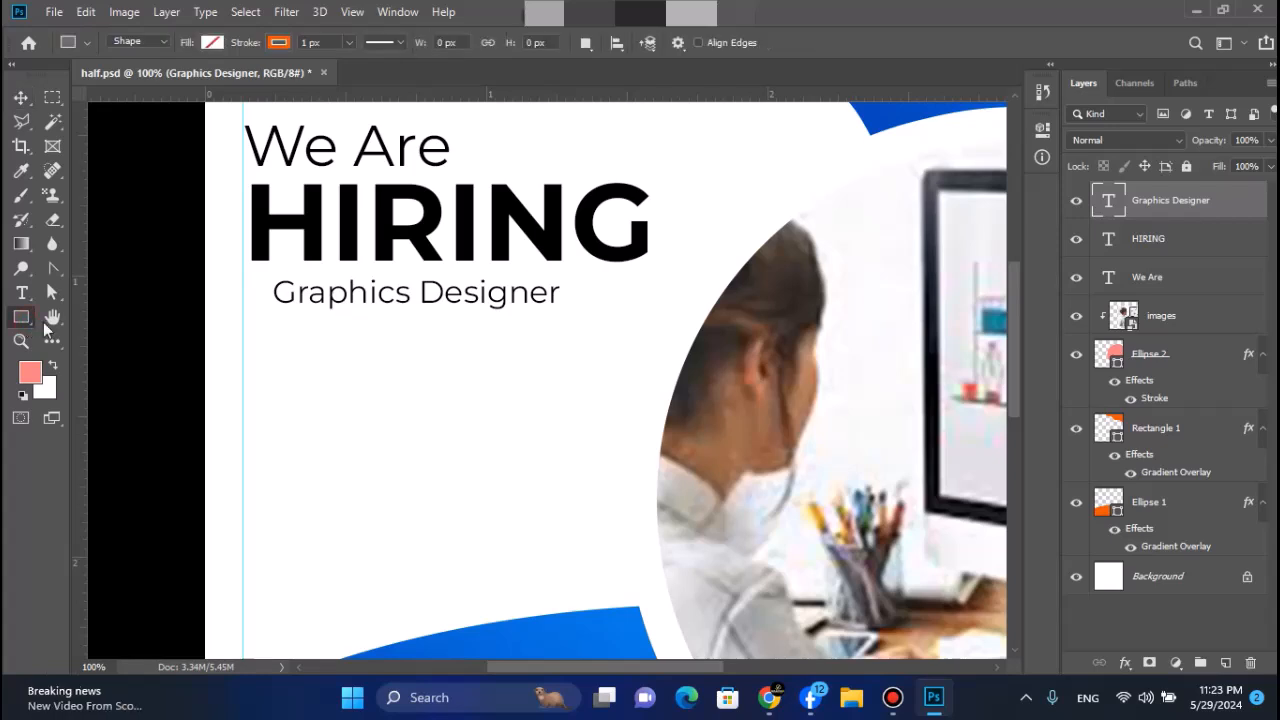
pyautogui.moveTo(181, 276); pyautogui.dragTo(590, 313)
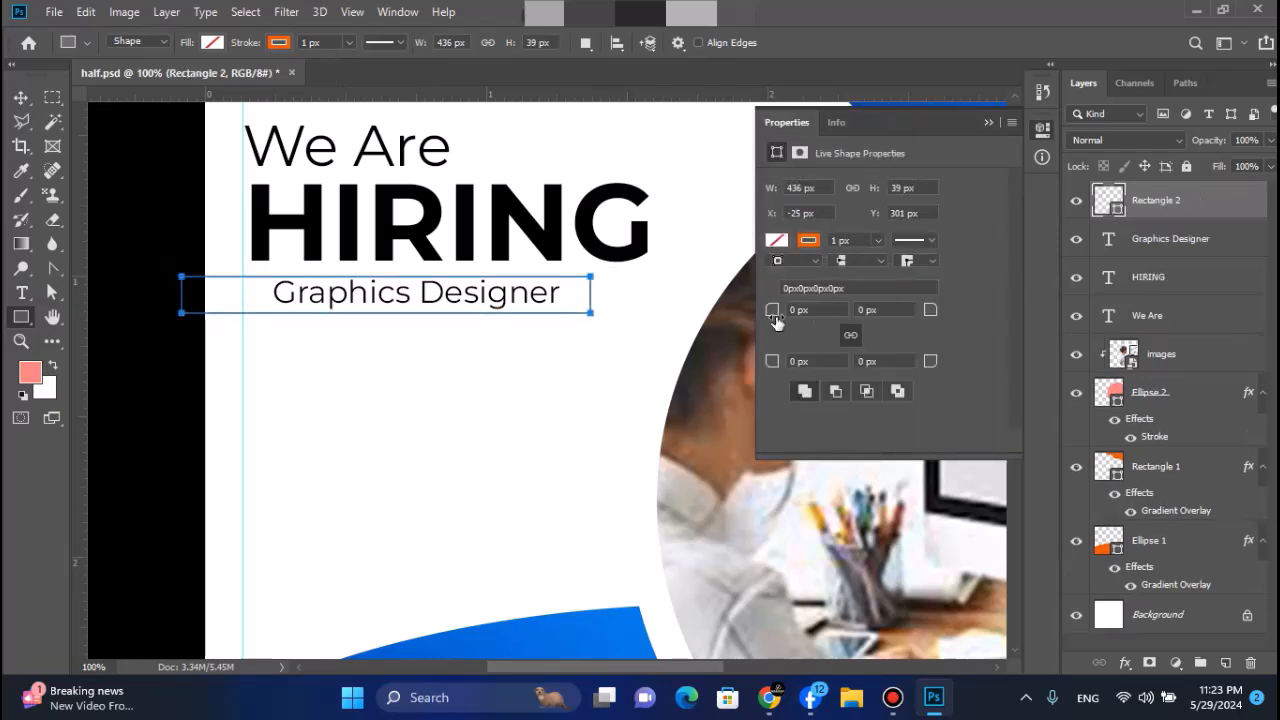
pyautogui.moveTo(777, 321); pyautogui.dragTo(810, 318)
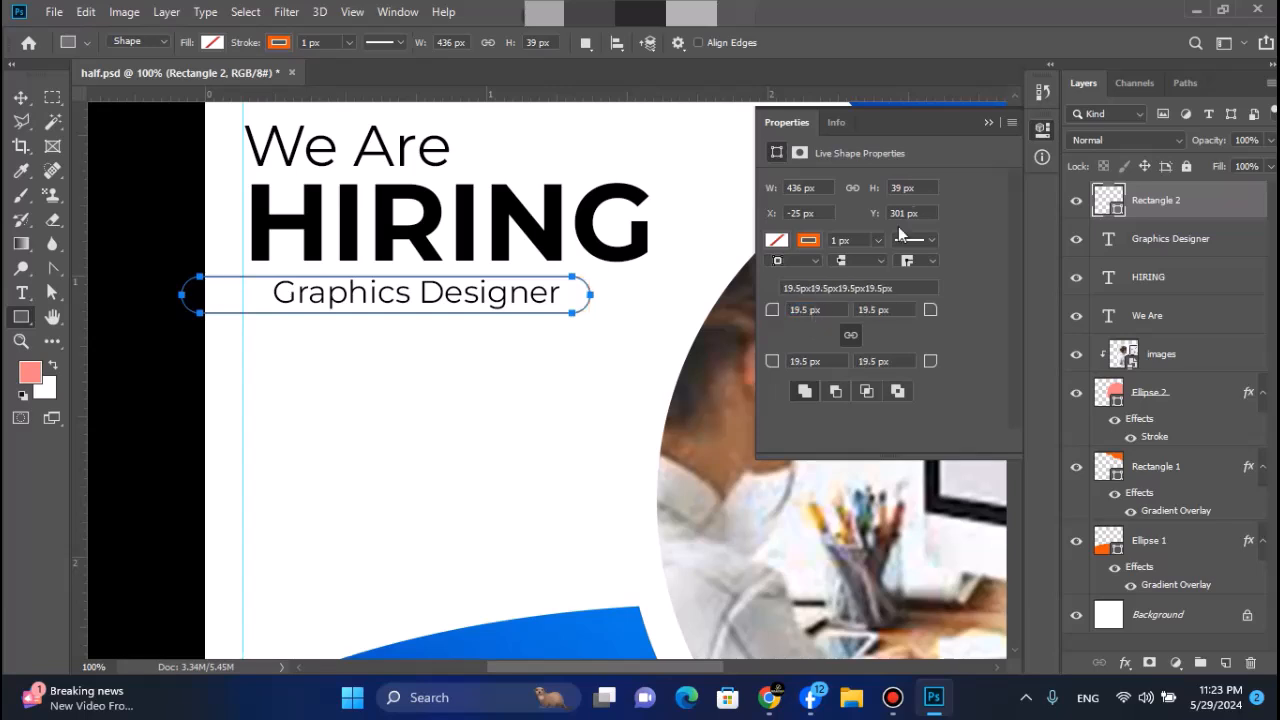
pyautogui.click(988, 122)
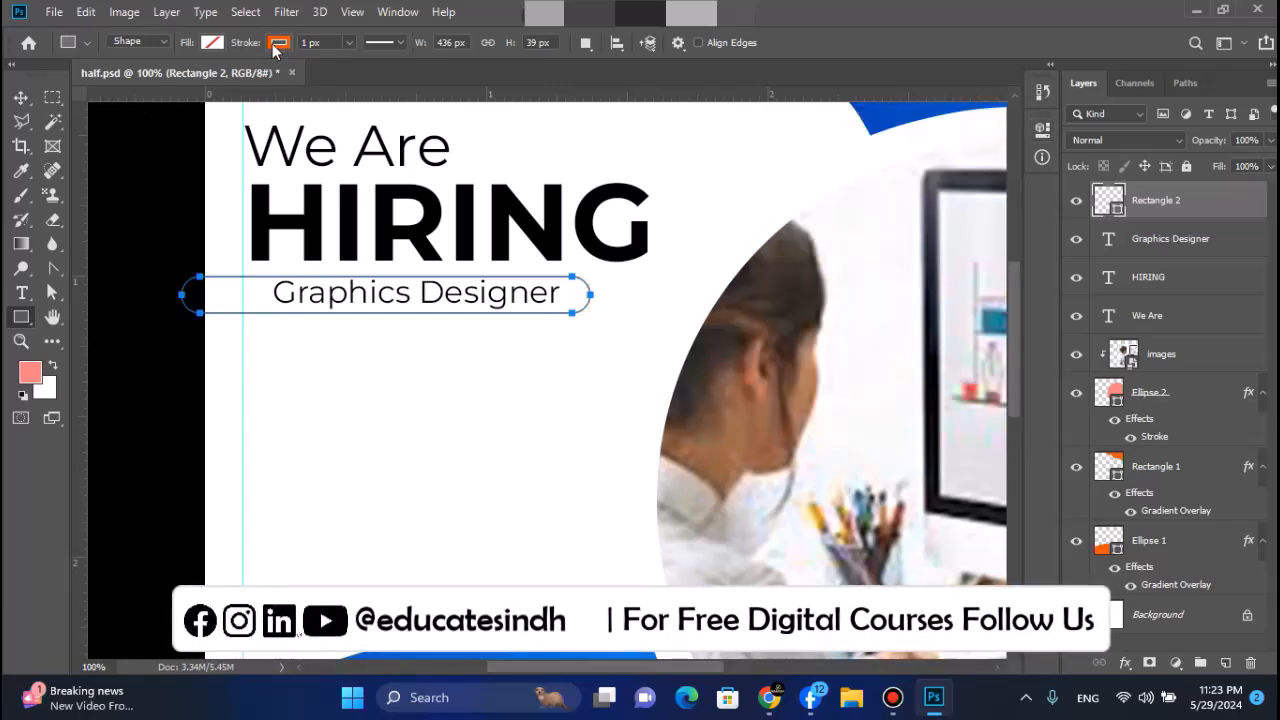
# Remove the rounded bar's stroke and fill it with the recently used blue
pyautogui.click(280, 42)
pyautogui.click(198, 78)
pyautogui.click(212, 42)
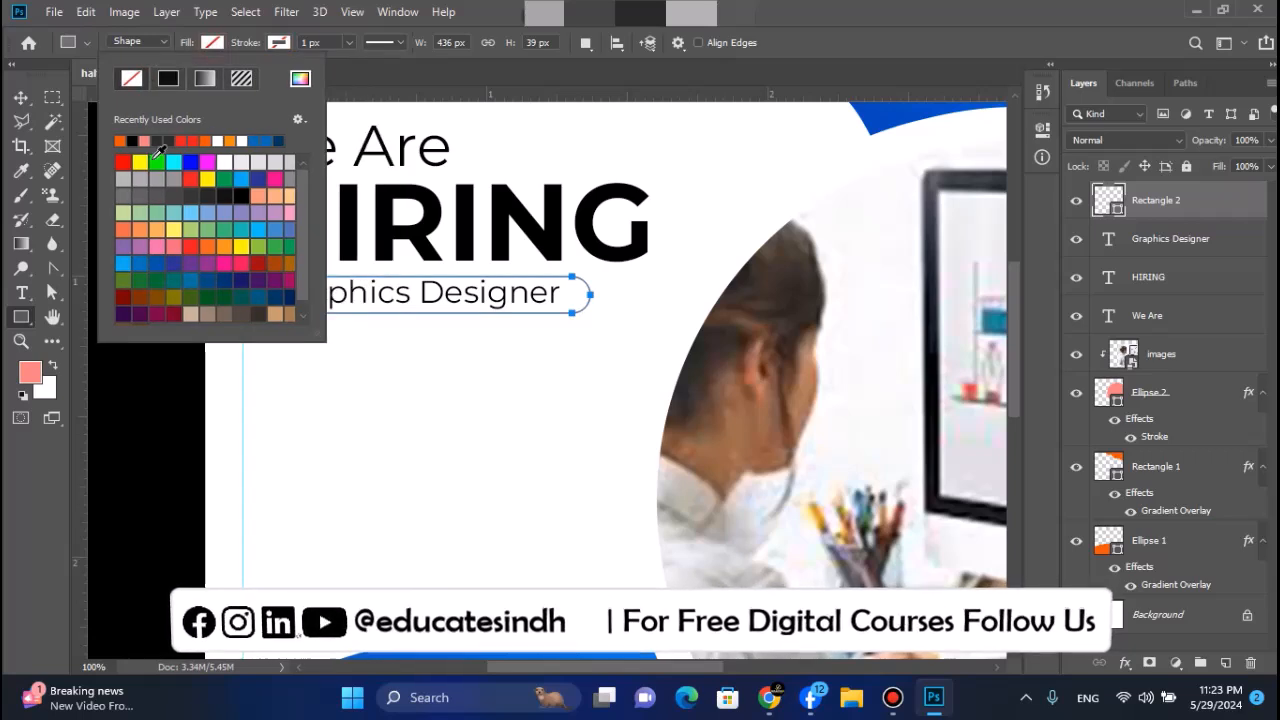
pyautogui.click(262, 140)
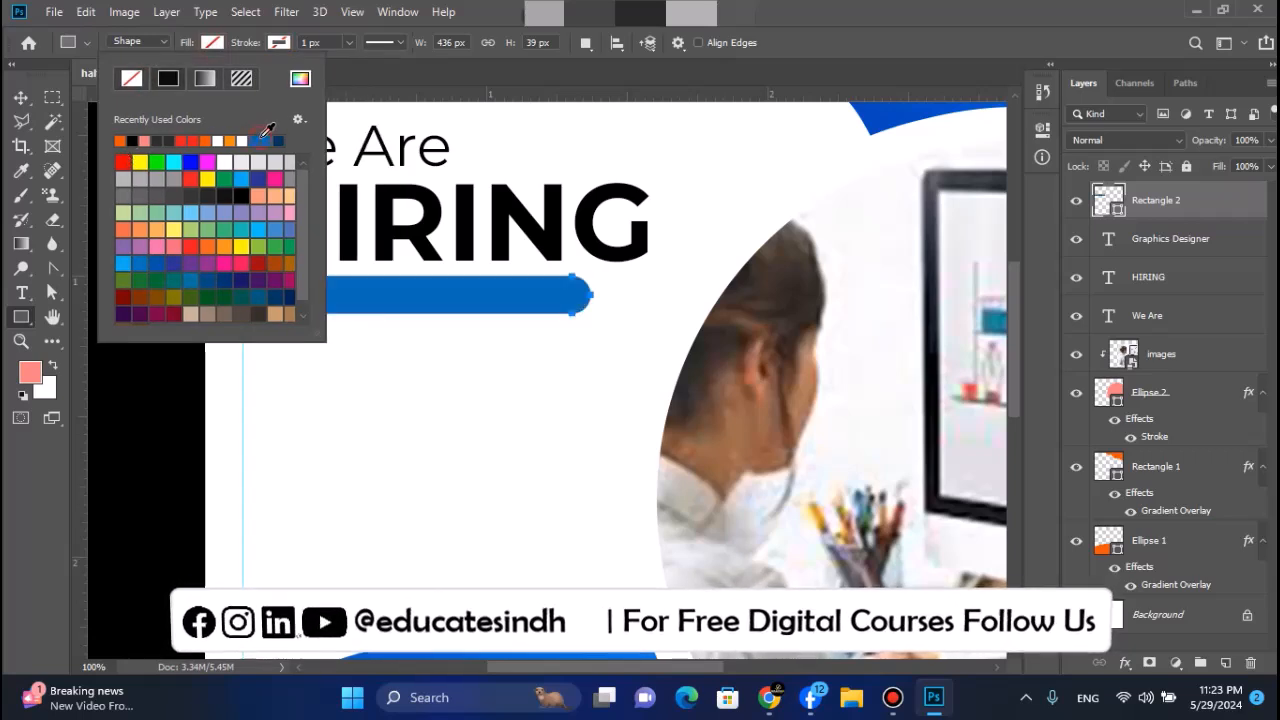
# Nudge the blue bar up slightly and place it behind the "Graphics Designer" text, recoloured white
pyautogui.click(20, 97)
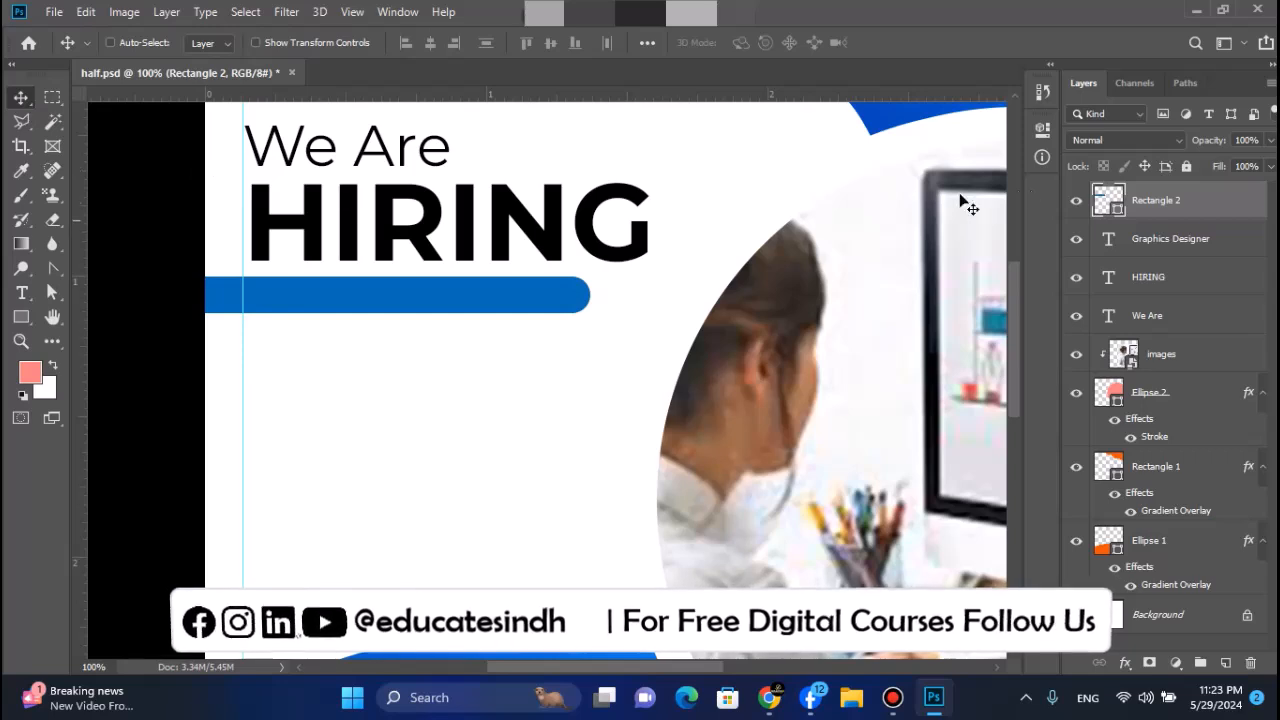
pyautogui.press('Up')
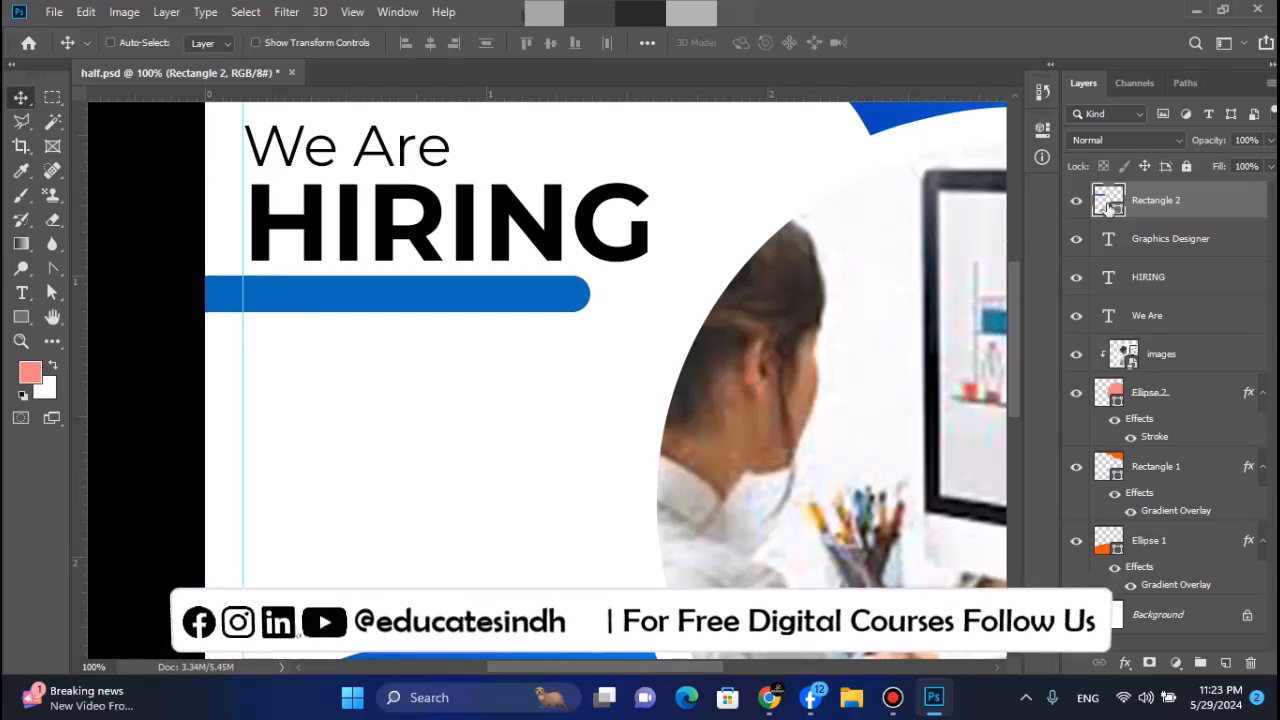
pyautogui.moveTo(1163, 210); pyautogui.dragTo(1171, 255)
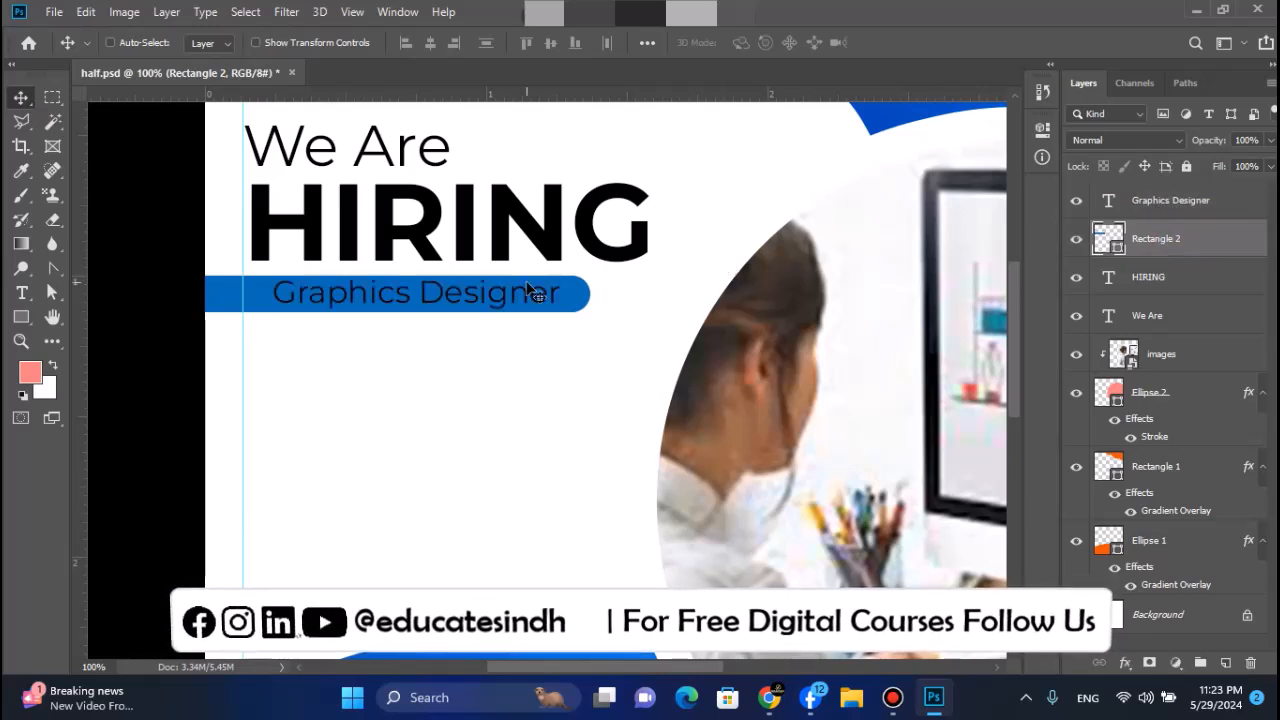
pyautogui.click(1119, 190)
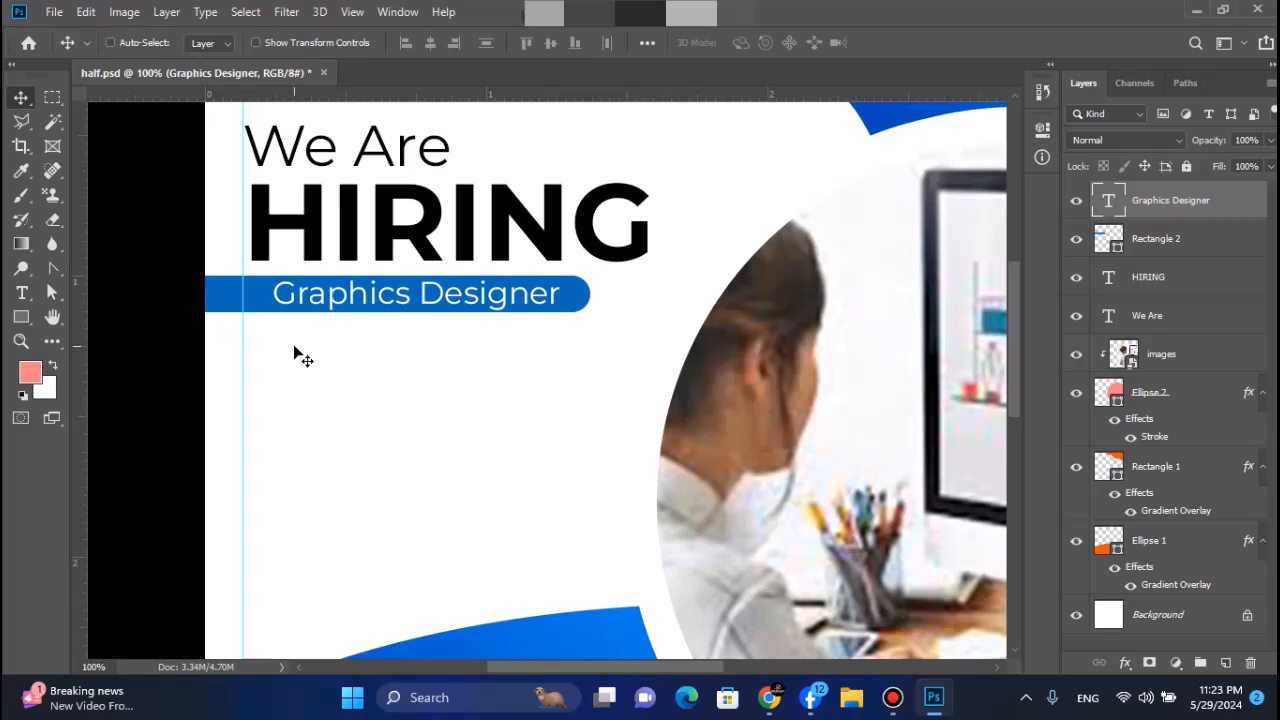
# Add a paragraph text box with Lorem ipsum placeholder below the blue bar and set its text colour to black (000000)
pyautogui.click(21, 292)
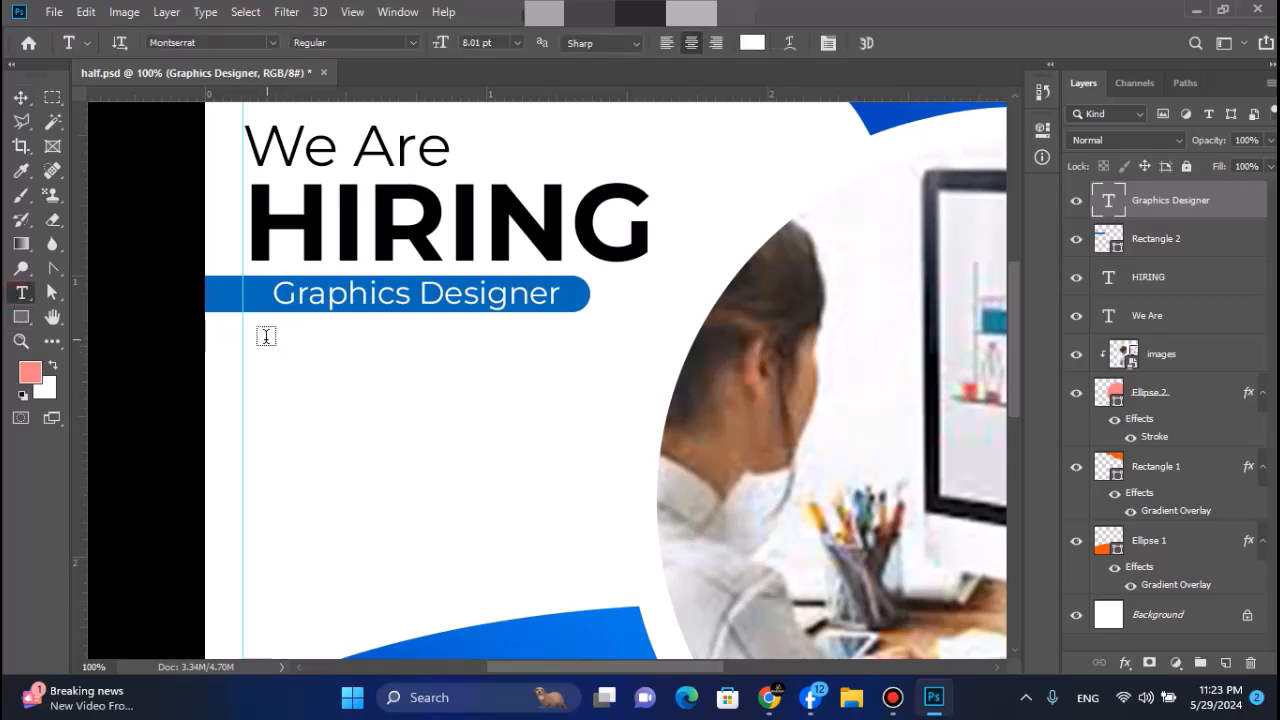
pyautogui.moveTo(253, 333); pyautogui.dragTo(634, 423)
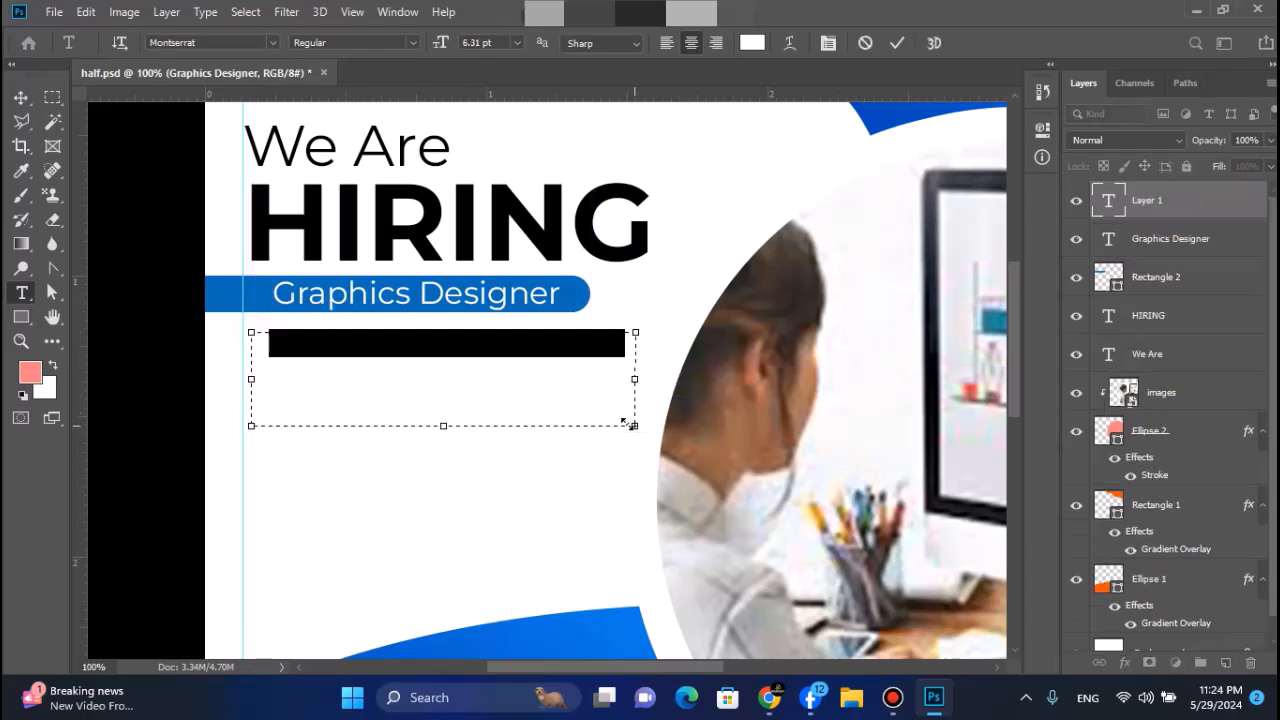
pyautogui.click(752, 43)
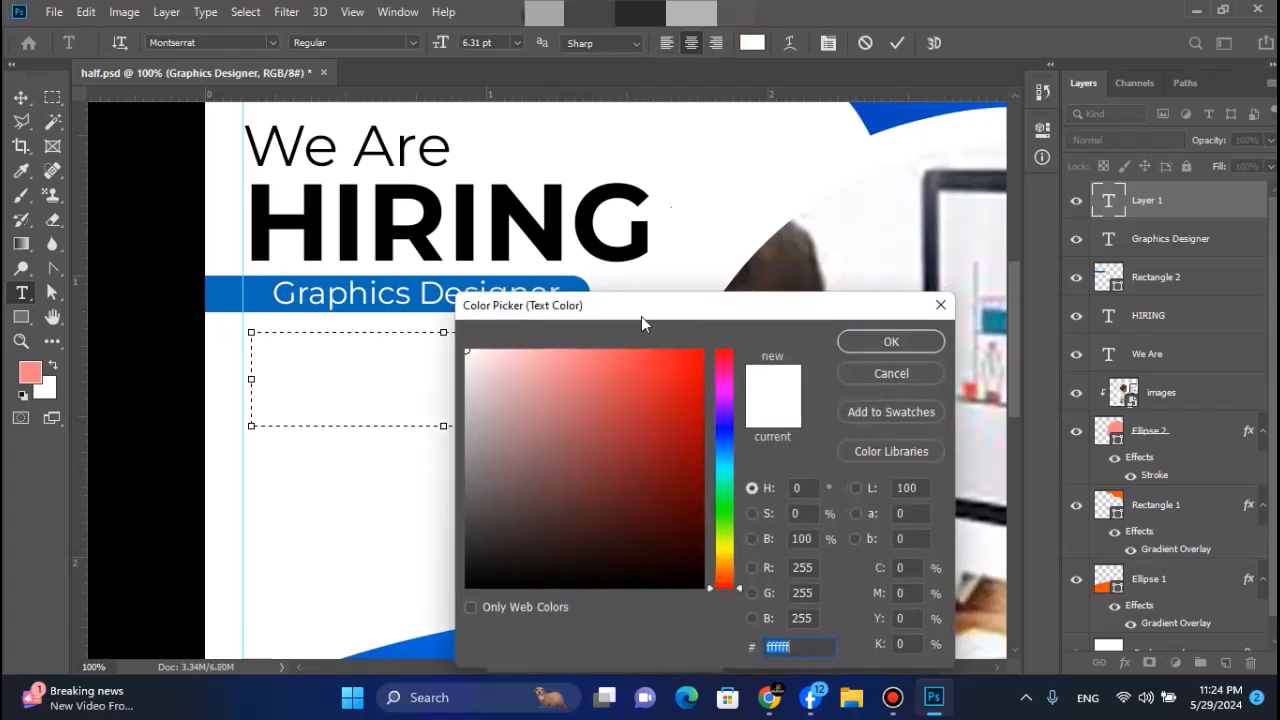
pyautogui.moveTo(637, 460); pyautogui.dragTo(705, 590)
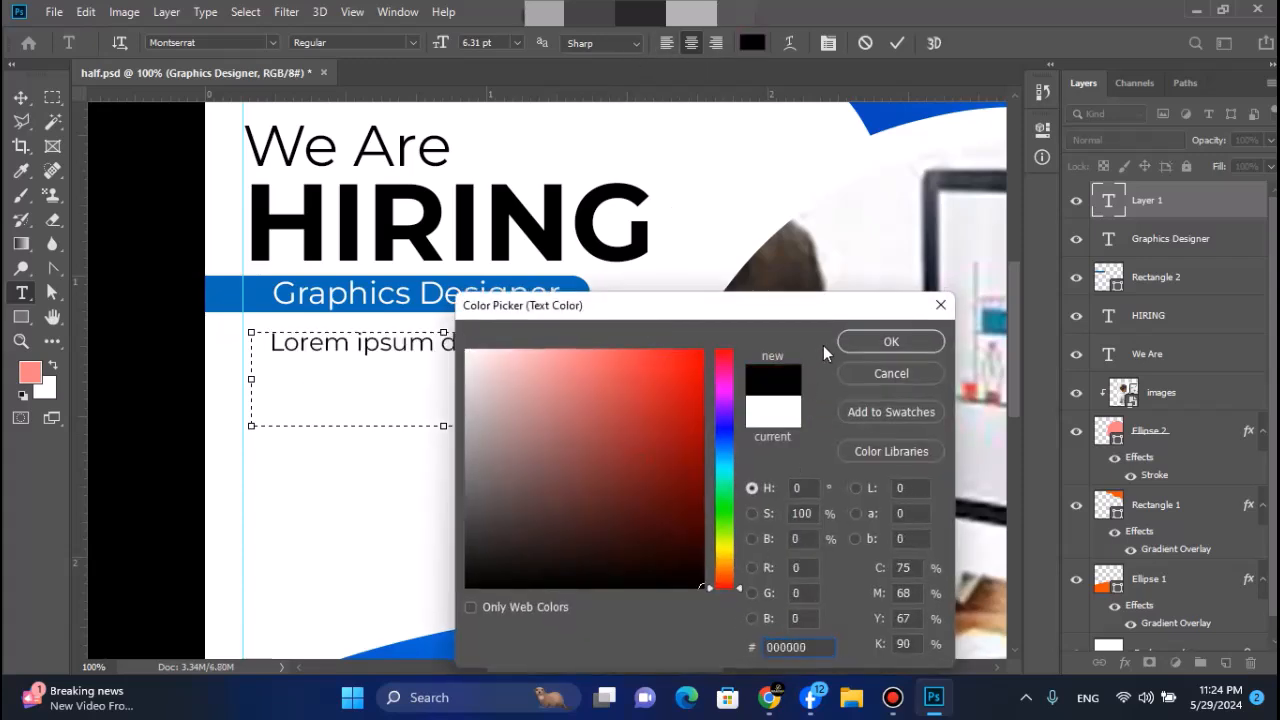
pyautogui.click(858, 343)
# Set the Lorem ipsum paragraph's leading to Auto and left-align its text
pyautogui.click(830, 43)
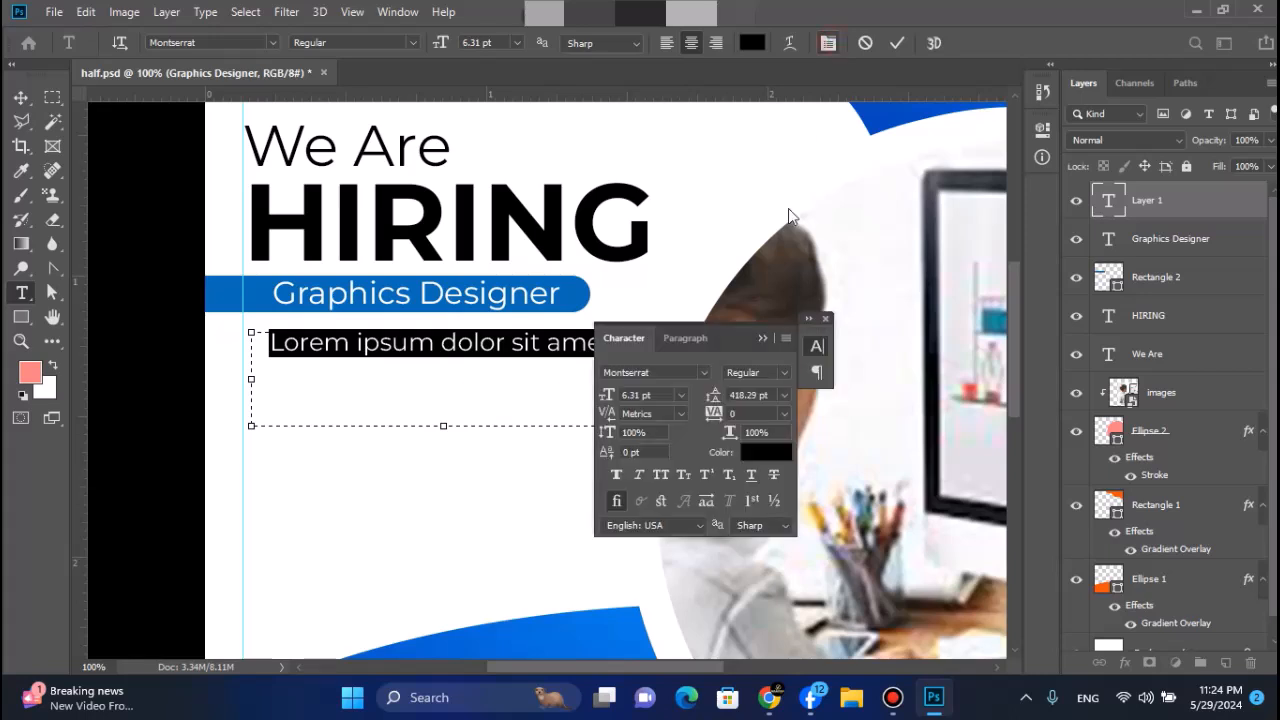
pyautogui.click(785, 396)
pyautogui.click(755, 408)
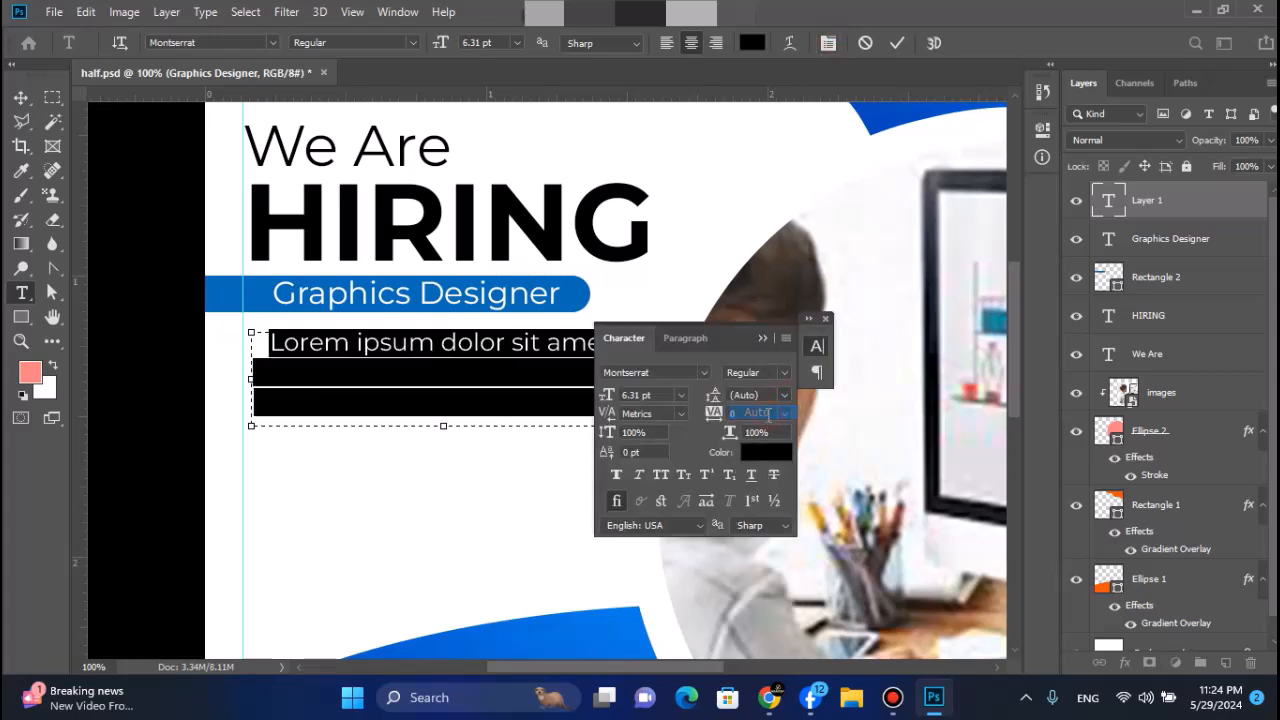
pyautogui.click(762, 340)
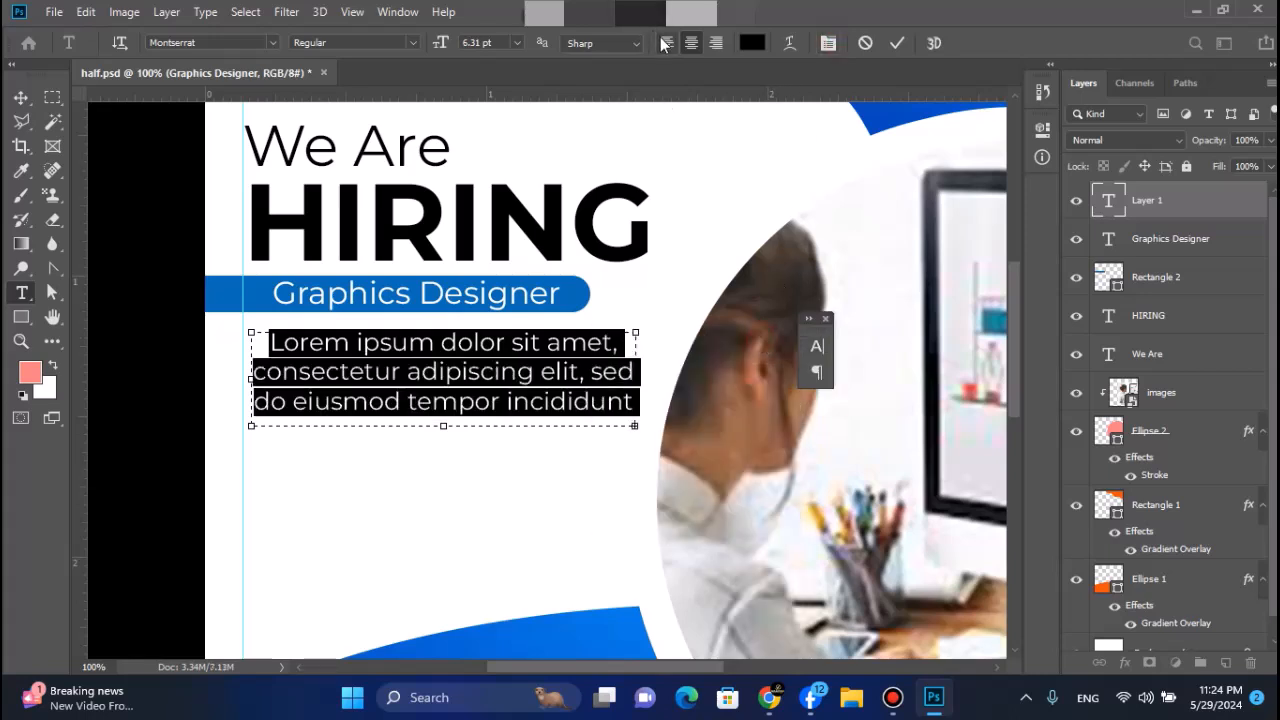
pyautogui.click(20, 97)
# Reduce the whole Lorem ipsum paragraph's font size to 3.31 pt
pyautogui.doubleClick(300, 372)
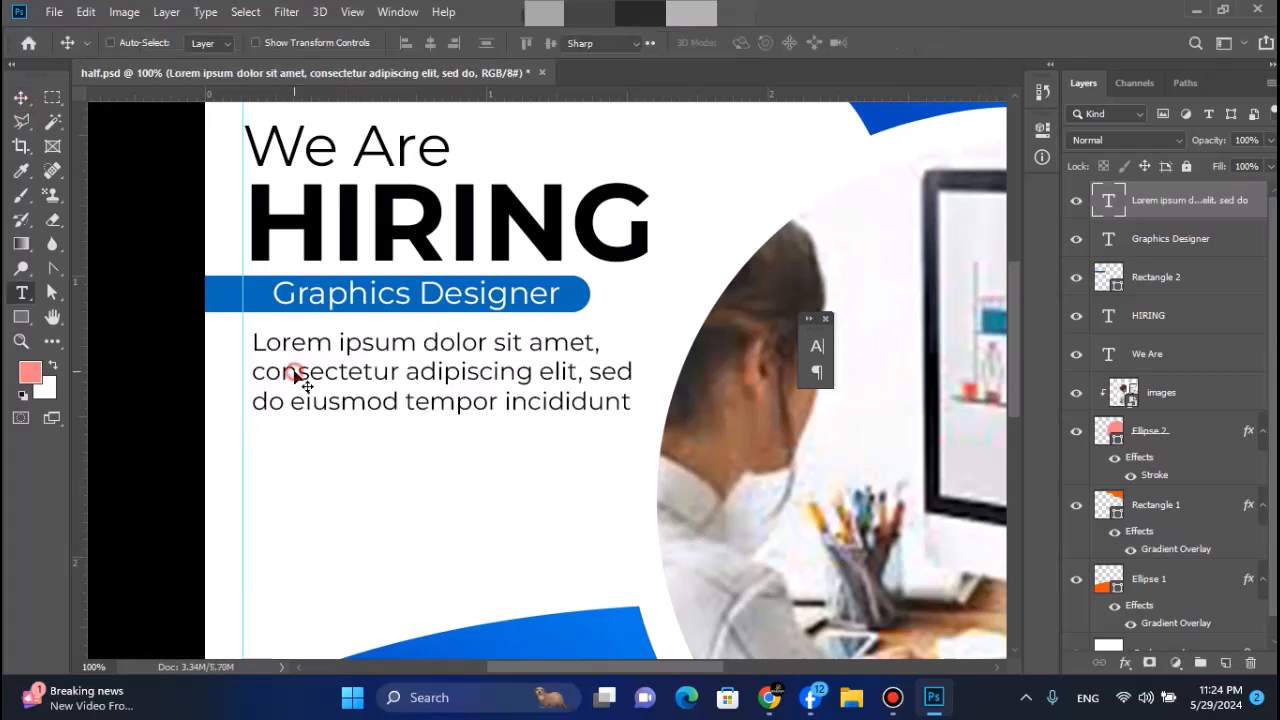
pyautogui.moveTo(432, 50); pyautogui.dragTo(432, 50)
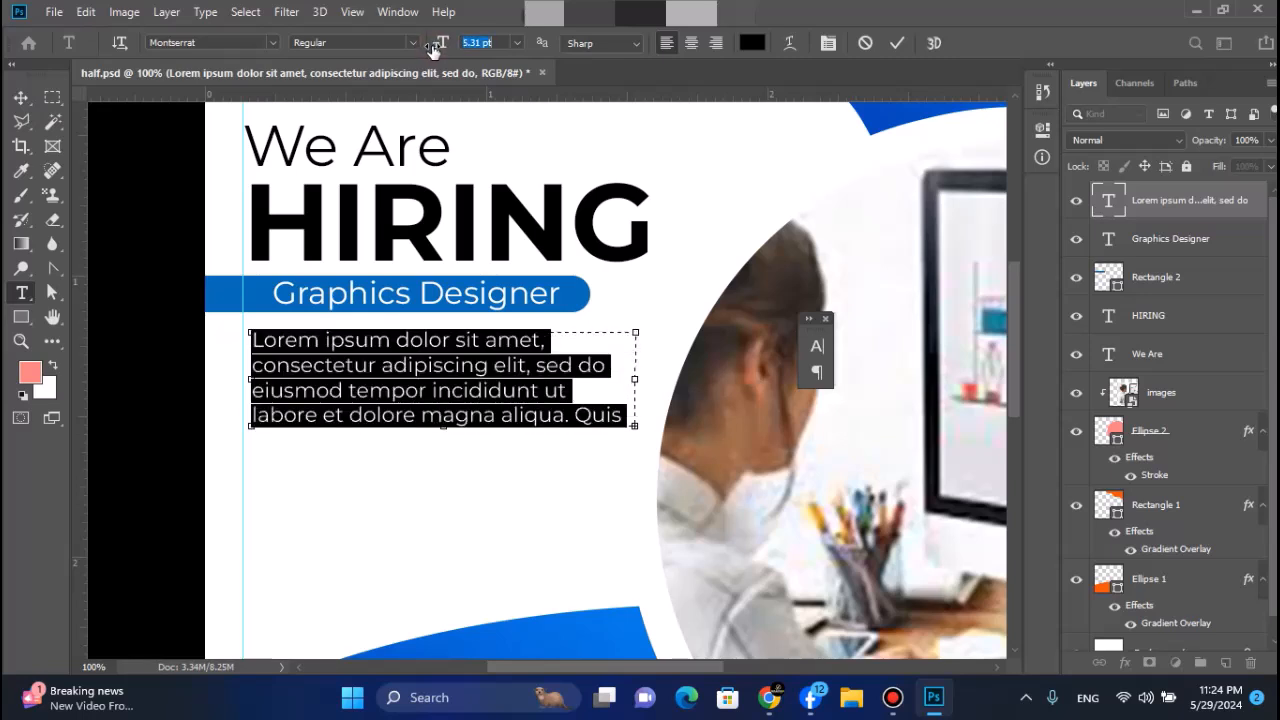
pyautogui.click(505, 44)
pyautogui.press('Down')
pyautogui.press('Down')
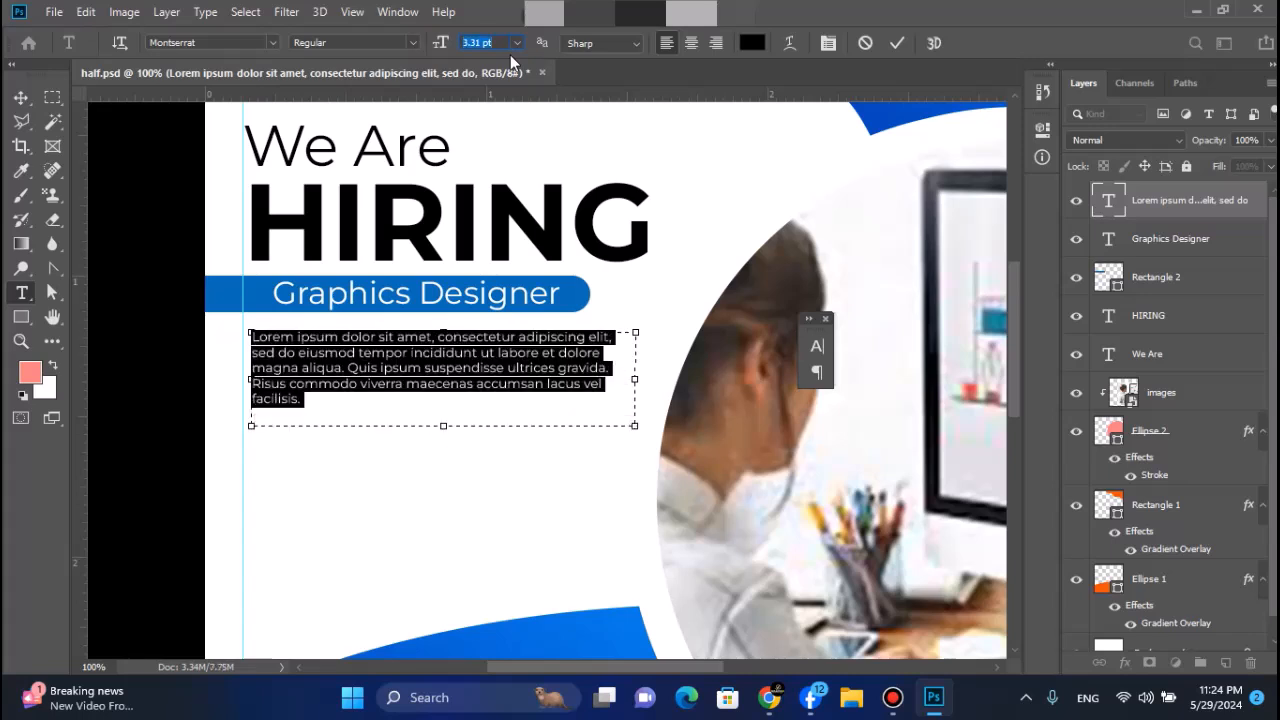
pyautogui.click(20, 98)
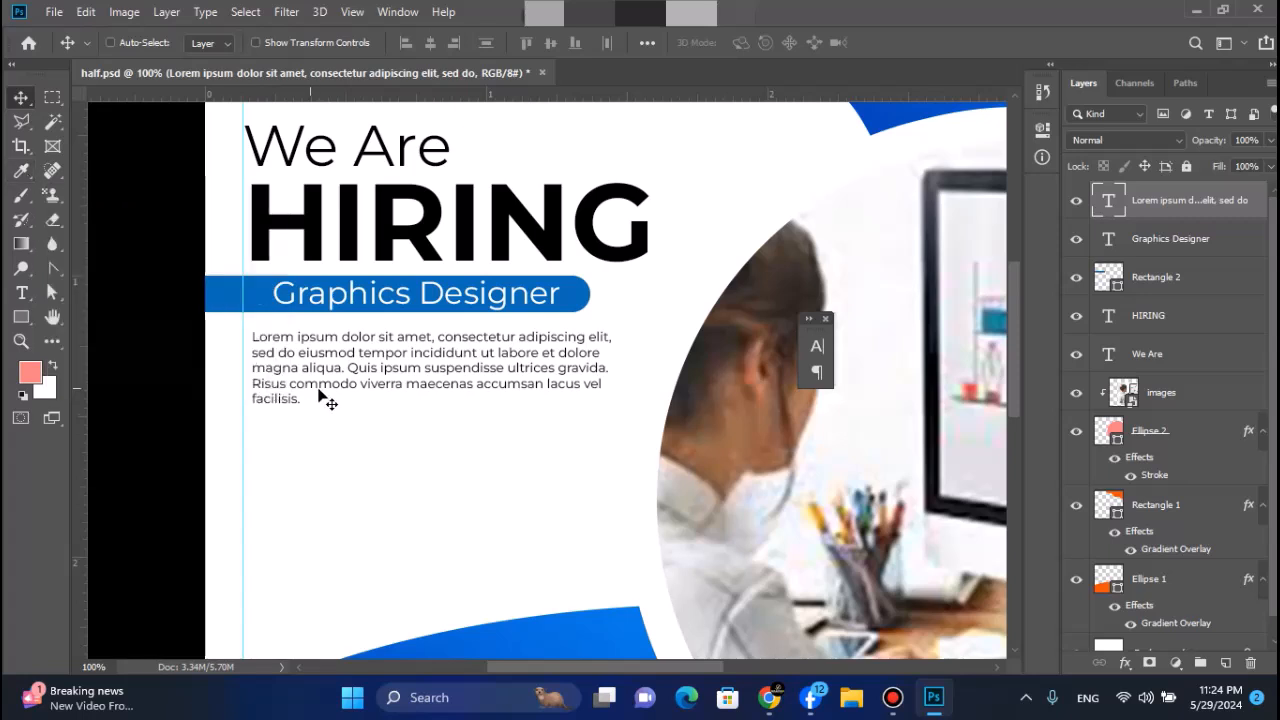
# Draw a rectangle about 350 x 53 px below the Lorem ipsum paragraph and fully round its ends
pyautogui.click(21, 317)
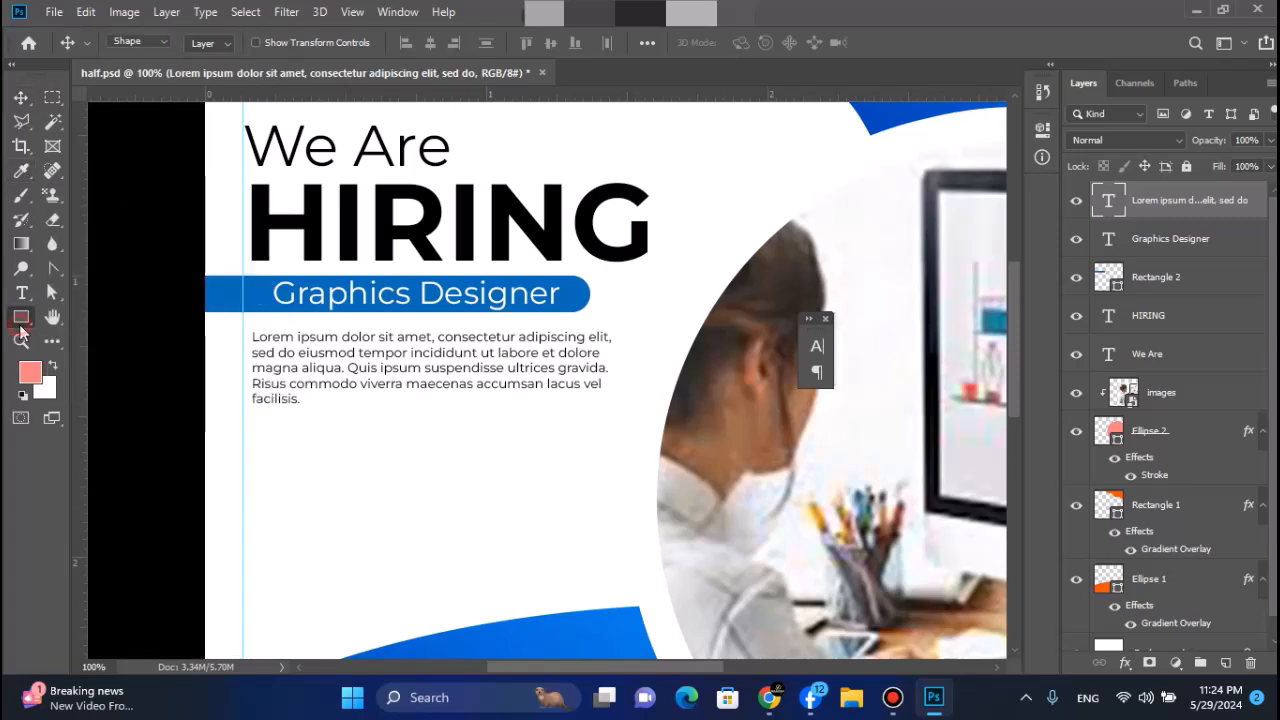
pyautogui.moveTo(273, 435); pyautogui.dragTo(598, 484)
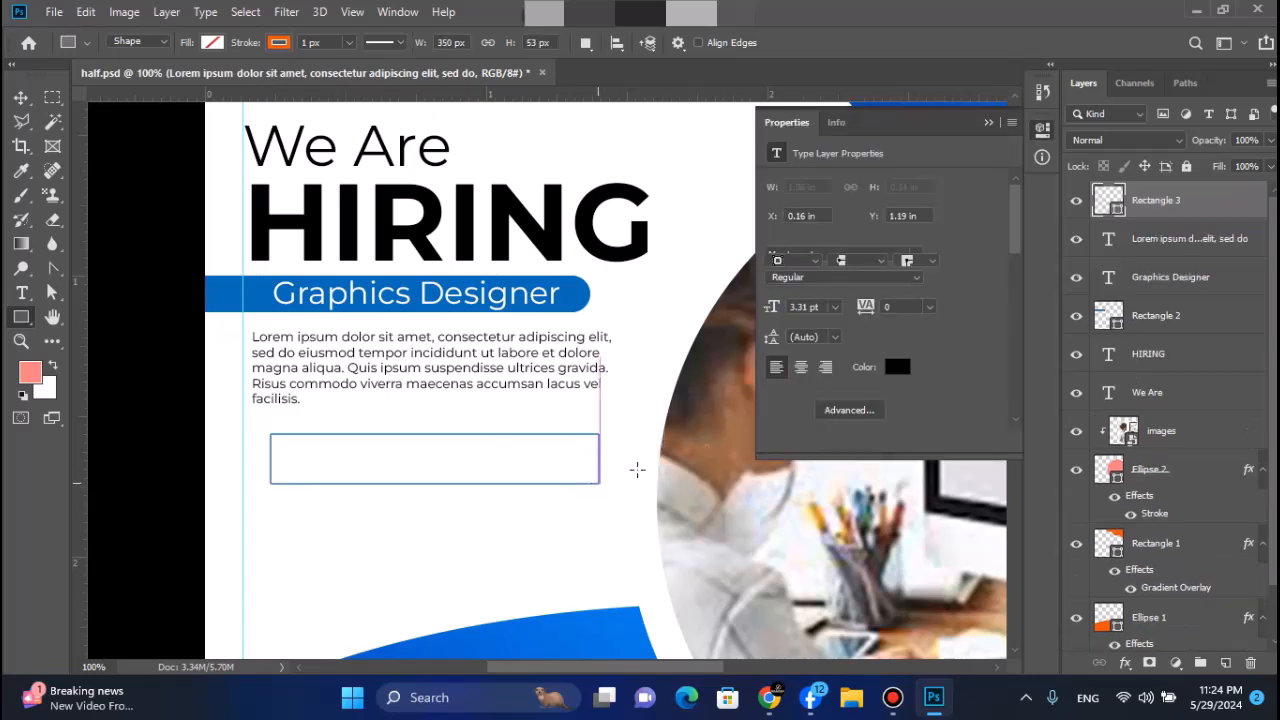
pyautogui.moveTo(778, 314); pyautogui.dragTo(876, 324)
# Remove the lower rounded rectangle's stroke and fill it with the same blue as the title bar
pyautogui.click(808, 240)
pyautogui.click(779, 278)
pyautogui.click(775, 243)
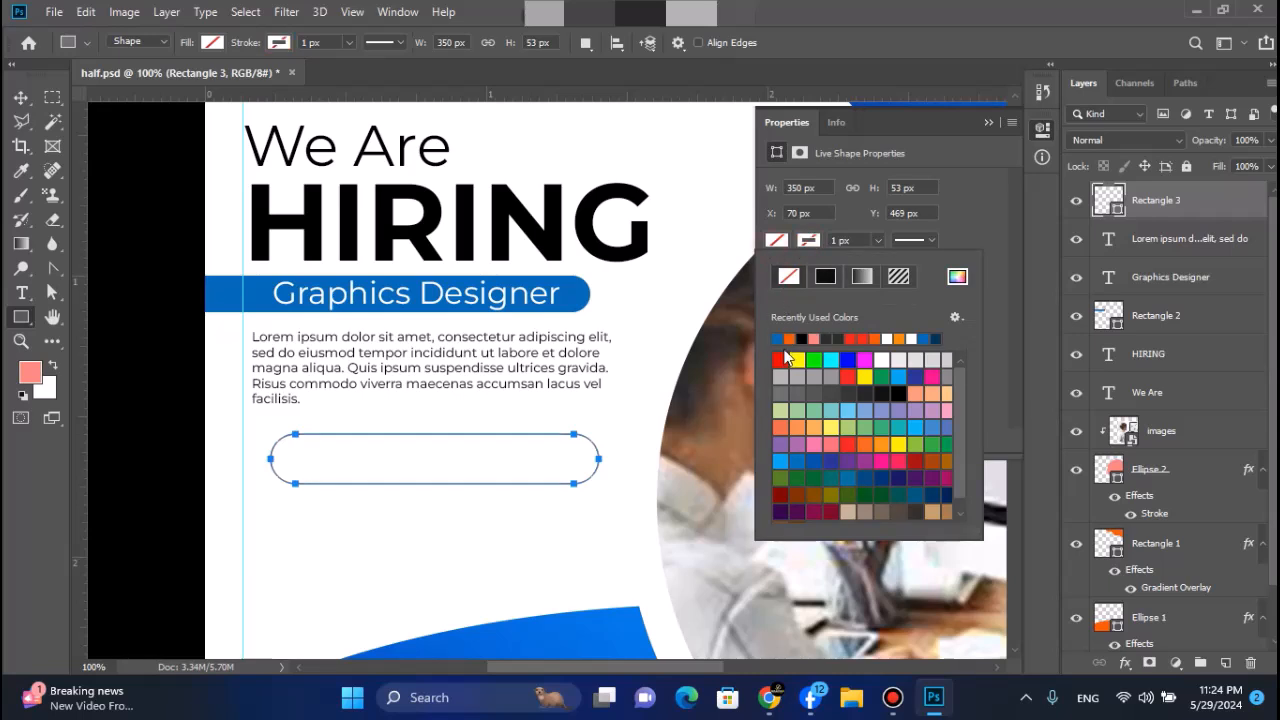
pyautogui.click(779, 338)
pyautogui.click(988, 122)
pyautogui.click(988, 122)
# Nudge the lower blue button shape left until it lines up with the paragraph's left edge
pyautogui.click(21, 97)
pyautogui.hotkey('shift', 'Left')
pyautogui.hotkey('shift', 'Left')
pyautogui.hotkey('shift', 'Left')
pyautogui.hotkey('shift', 'Right')
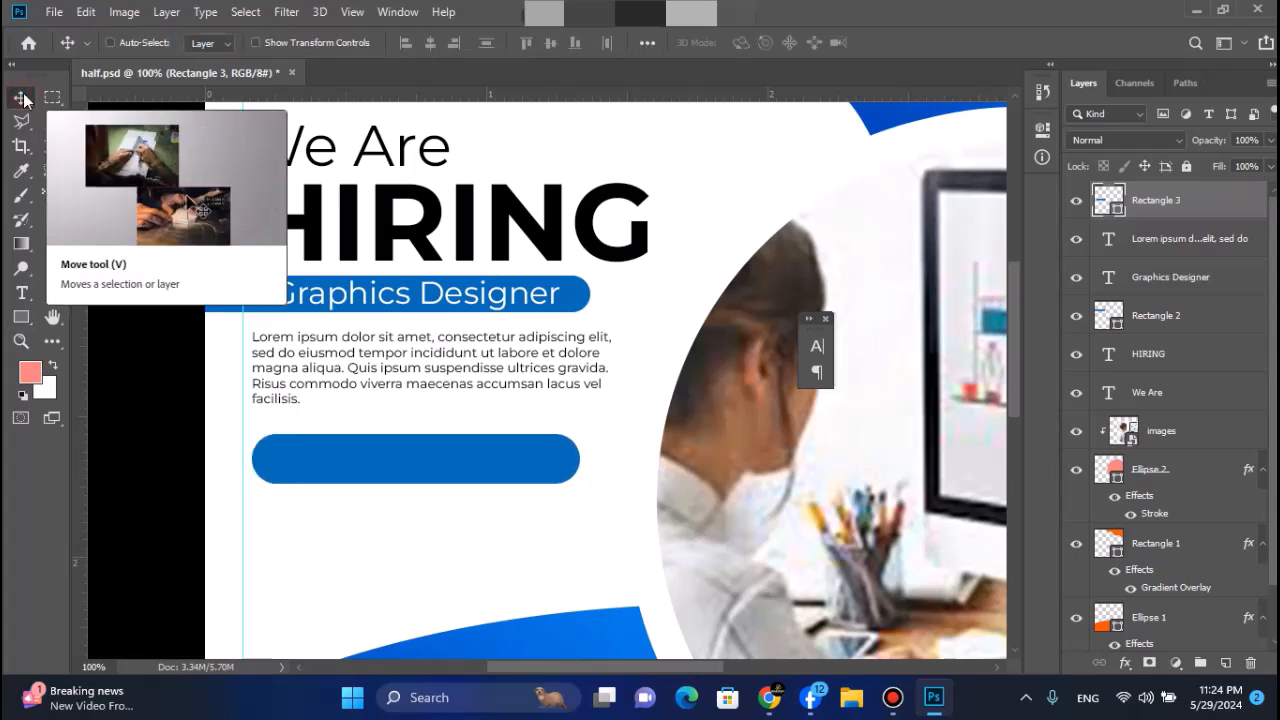
# Start a new text line in the empty area below the blue button shape and clear its placeholder text
pyautogui.click(29, 297)
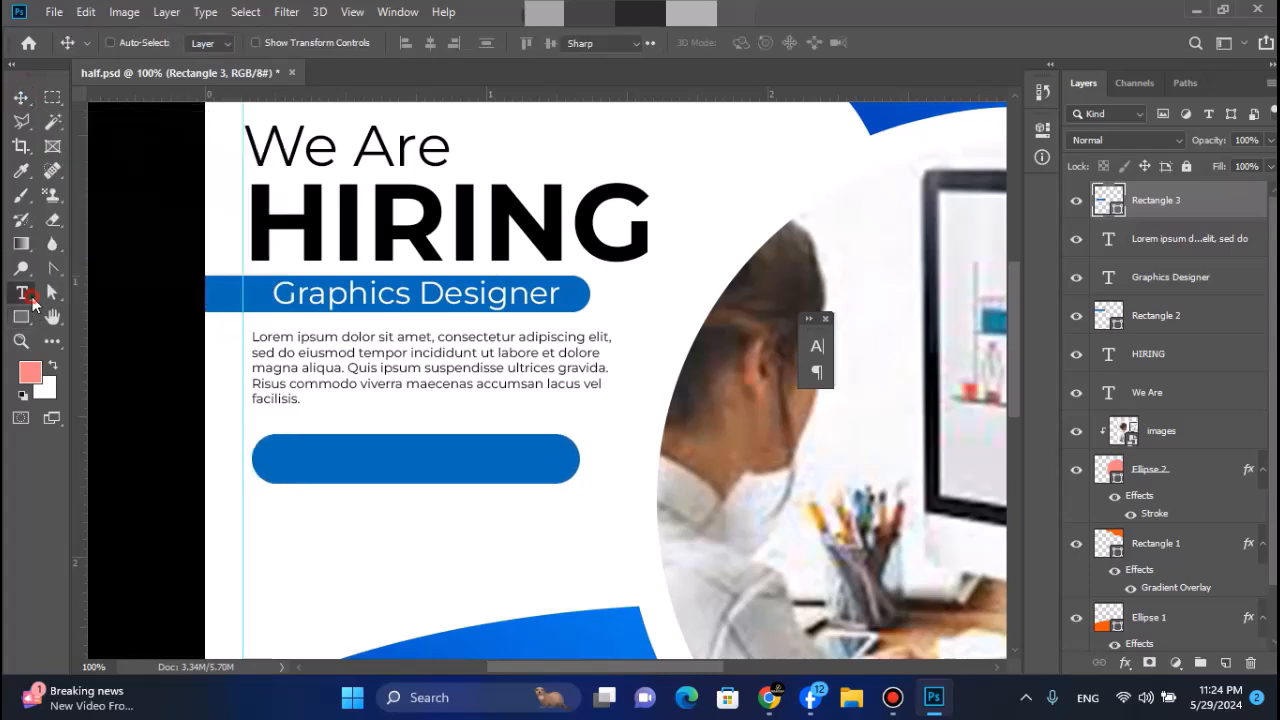
pyautogui.click(350, 550)
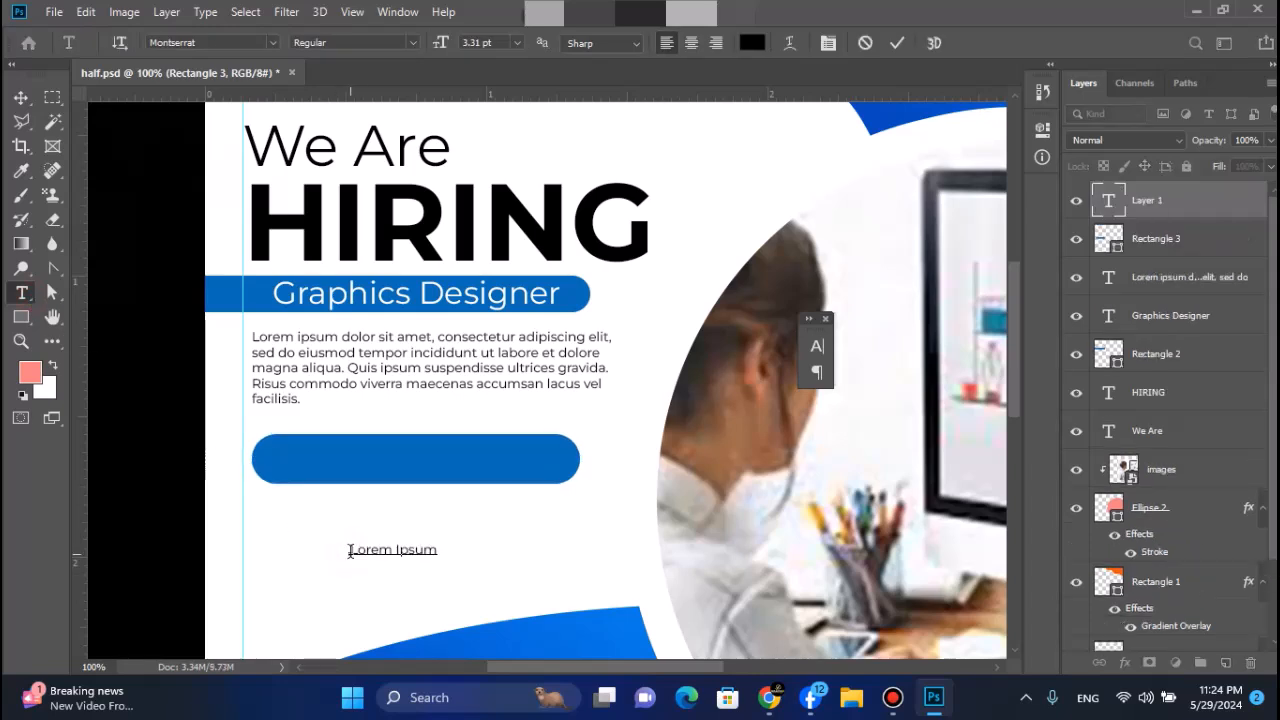
pyautogui.hotkey('ctrl', 'a')
pyautogui.press('BackSpace')
pyautogui.write('Appl')
pyautogui.press('BackSpace')
pyautogui.press('BackSpace')
pyautogui.press('BackSpace')
pyautogui.press('BackSpace')
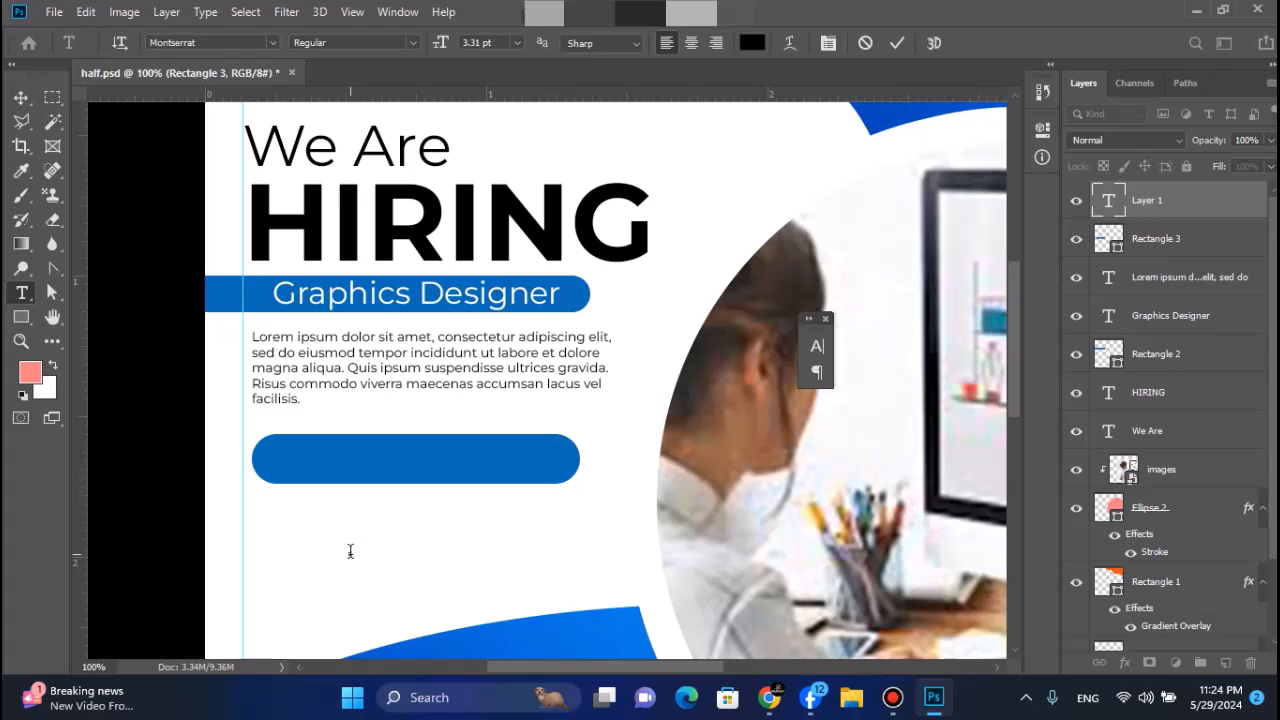
# Enter "APPLY NOW" as the new text line below the blue button shape
pyautogui.write('APPLY nOW')
pyautogui.press('BackSpace')
pyautogui.press('BackSpace')
pyautogui.press('BackSpace')
pyautogui.press('BackSpace')
pyautogui.write('NOW')
pyautogui.hotkey('ctrl', 'Return')
pyautogui.press('v')
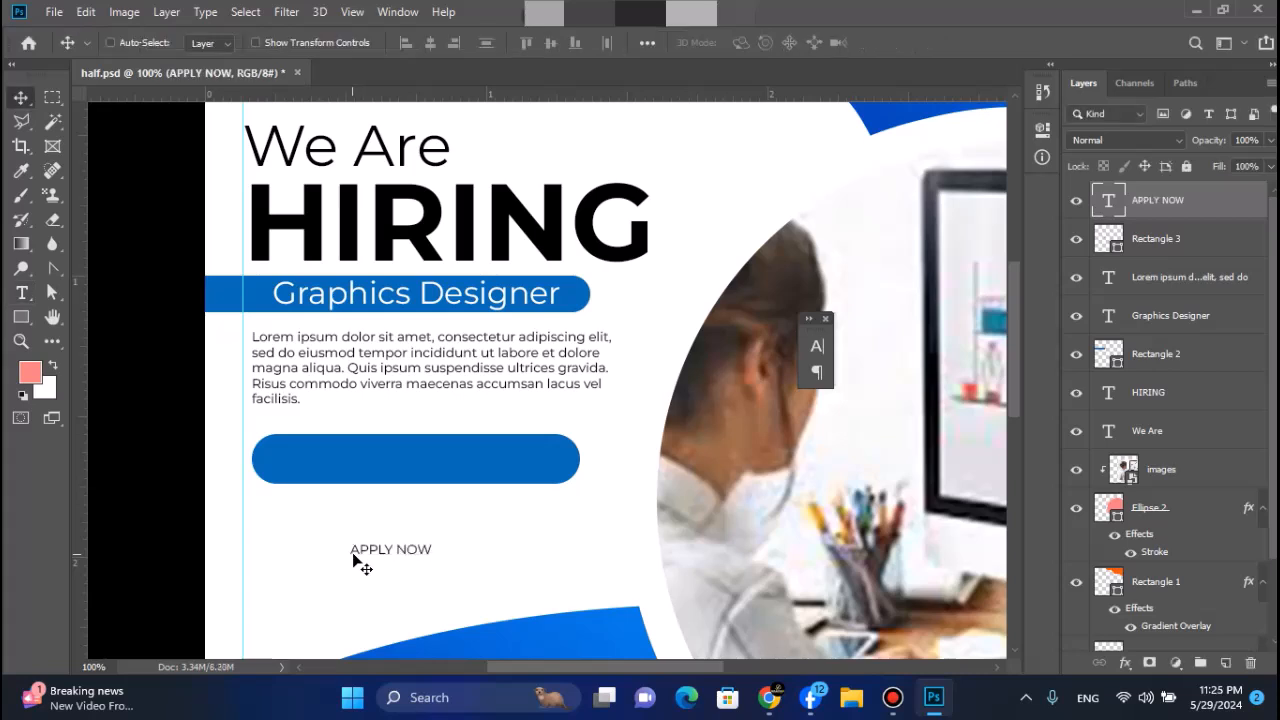
# Place the APPLY NOW text in white on the blue button, scaled up to 6.63 pt and centred on the shape
pyautogui.moveTo(390, 553); pyautogui.dragTo(411, 471)
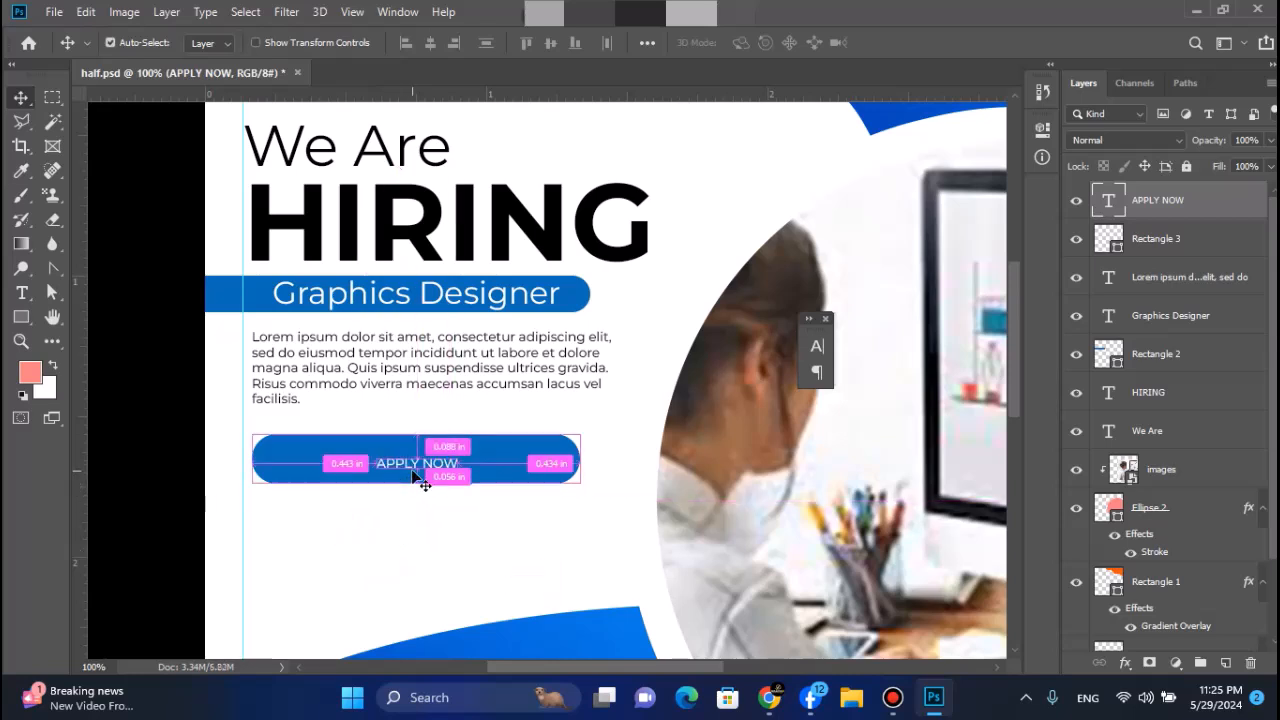
pyautogui.hotkey('ctrl', 't')
pyautogui.moveTo(459, 464); pyautogui.dragTo(542, 462)
pyautogui.press('Return')
pyautogui.hotkey('shift', 'Left')
pyautogui.hotkey('shift', 'Left')
pyautogui.hotkey('shift', 'Left')
pyautogui.hotkey('shift', 'Left')
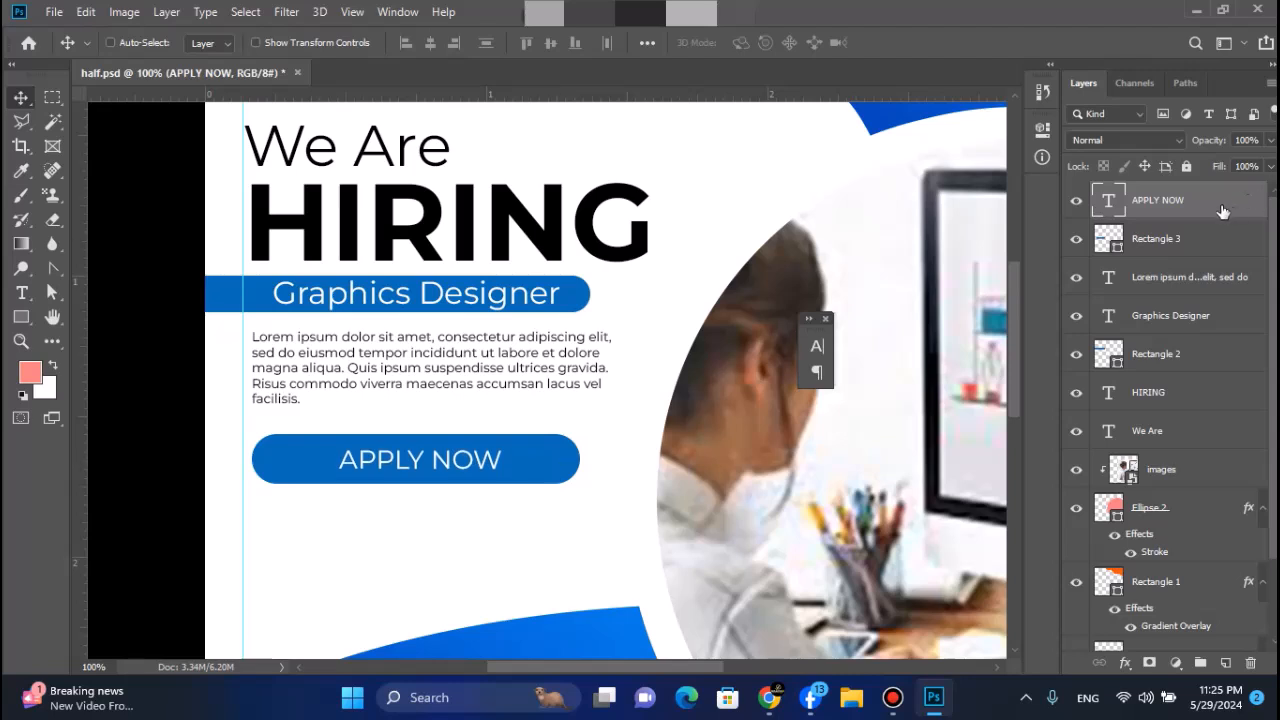
pyautogui.keyDown('shift'); pyautogui.click(1160, 257); pyautogui.keyUp('shift')
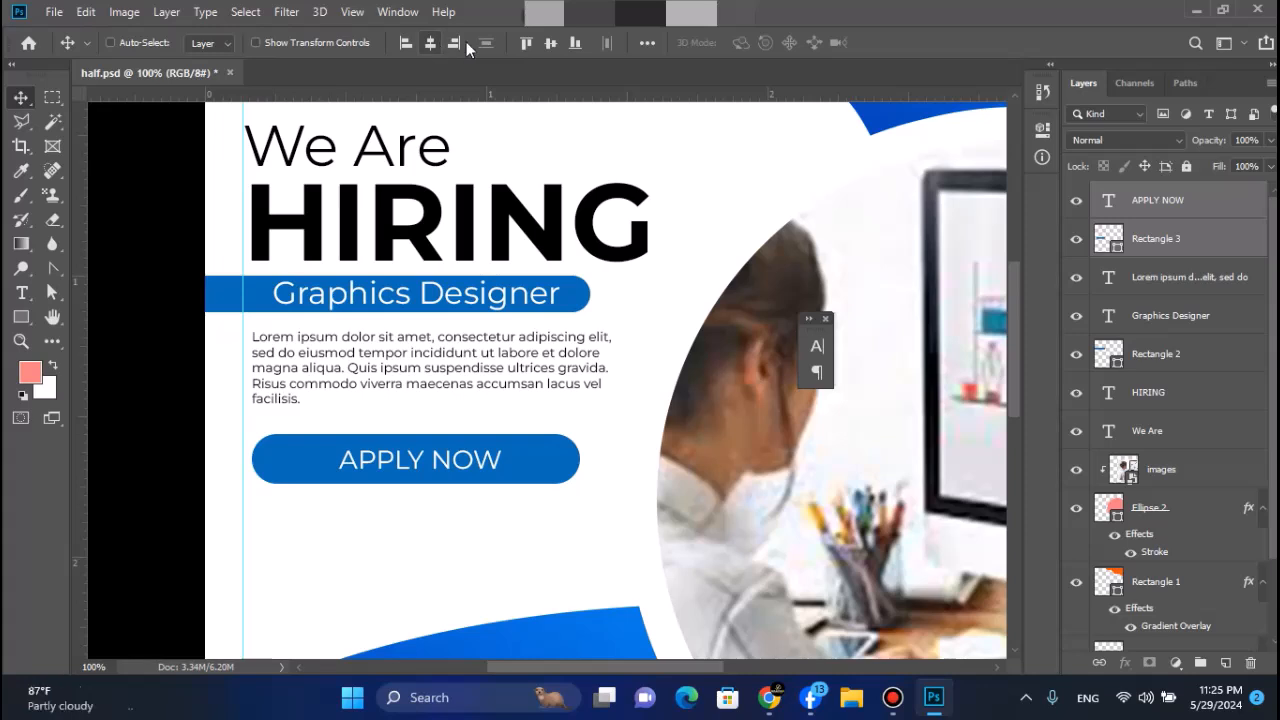
# Set the APPLY NOW button text to the Bold style of Montserrat
pyautogui.click(1166, 205)
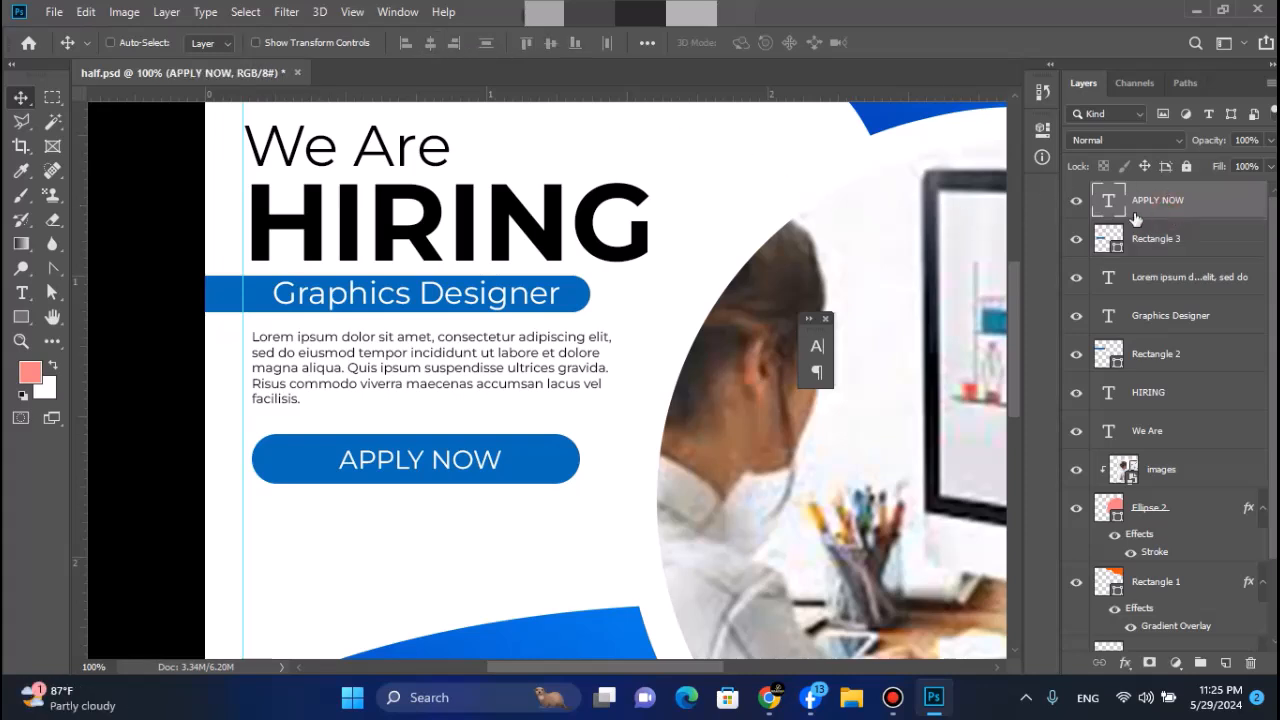
pyautogui.press('t')
pyautogui.click(420, 457)
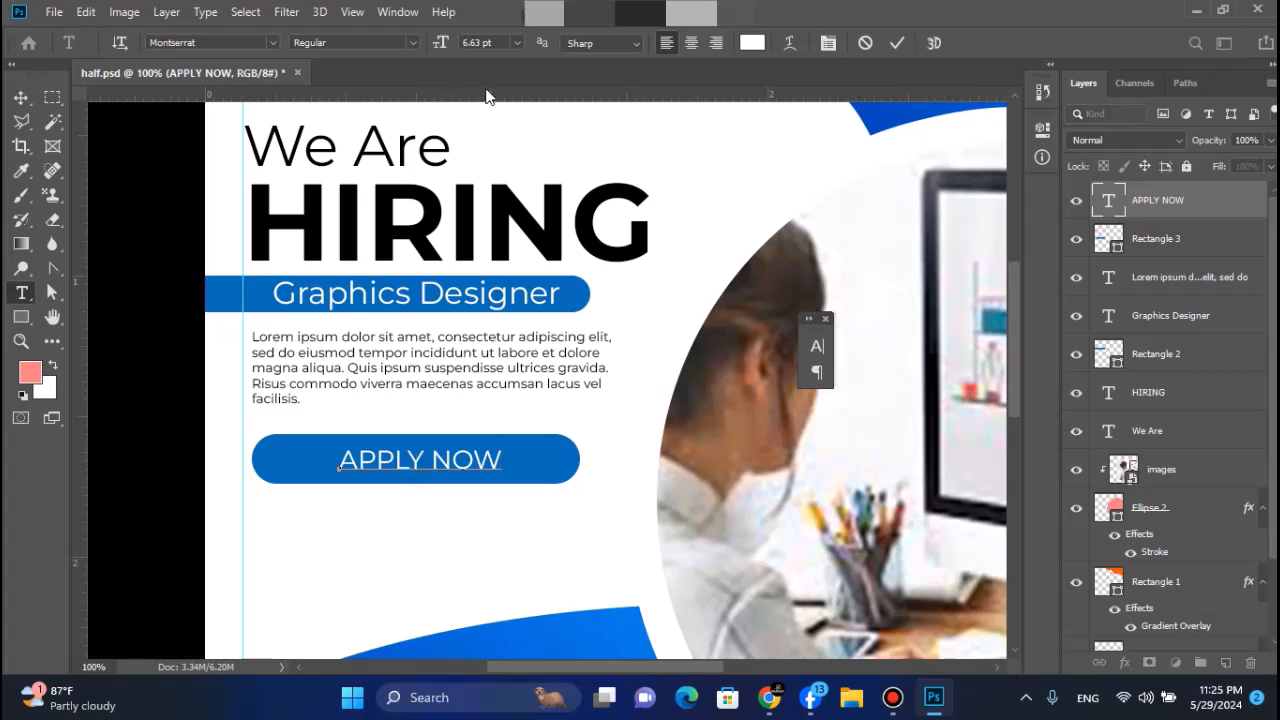
pyautogui.tripleClick(386, 457)
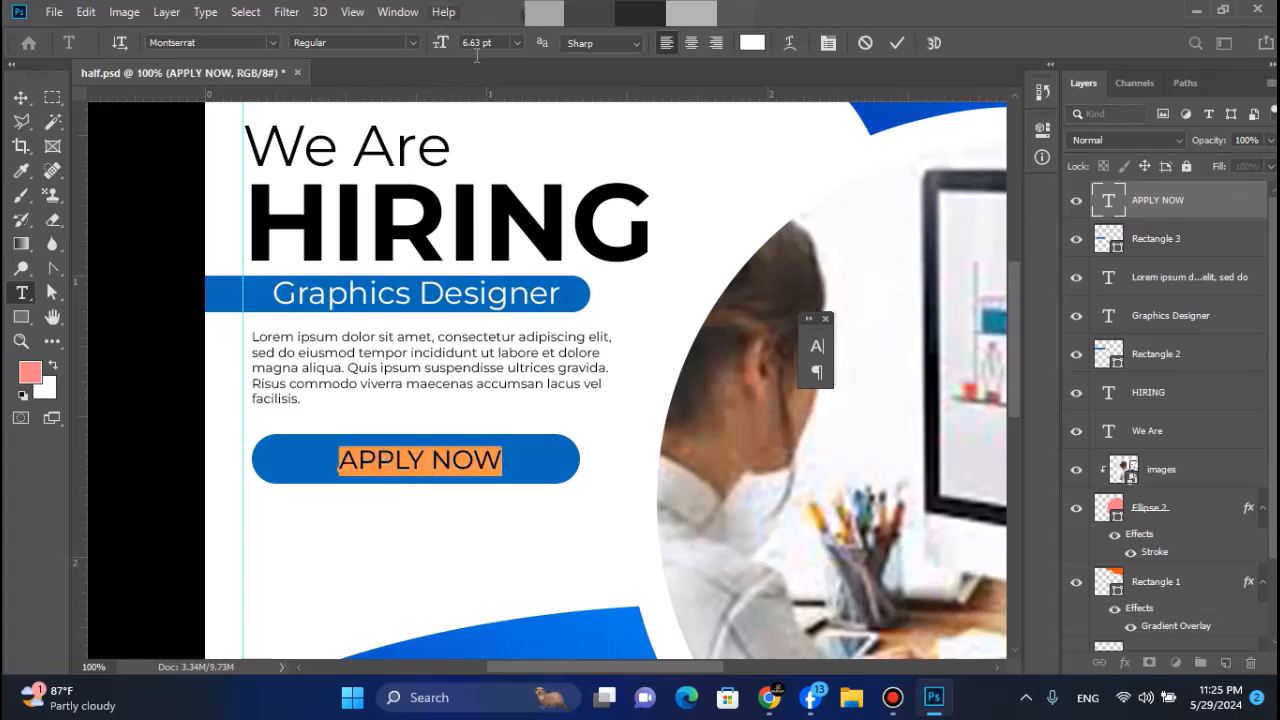
pyautogui.click(412, 43)
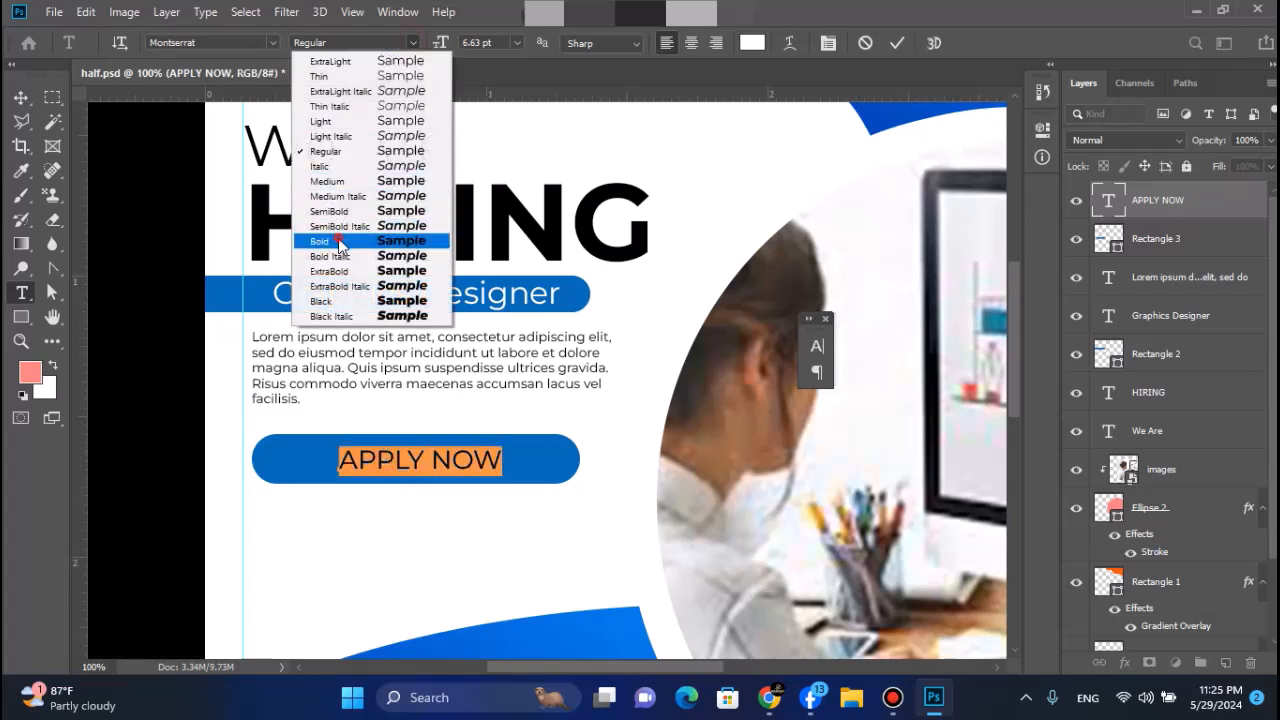
pyautogui.click(344, 244)
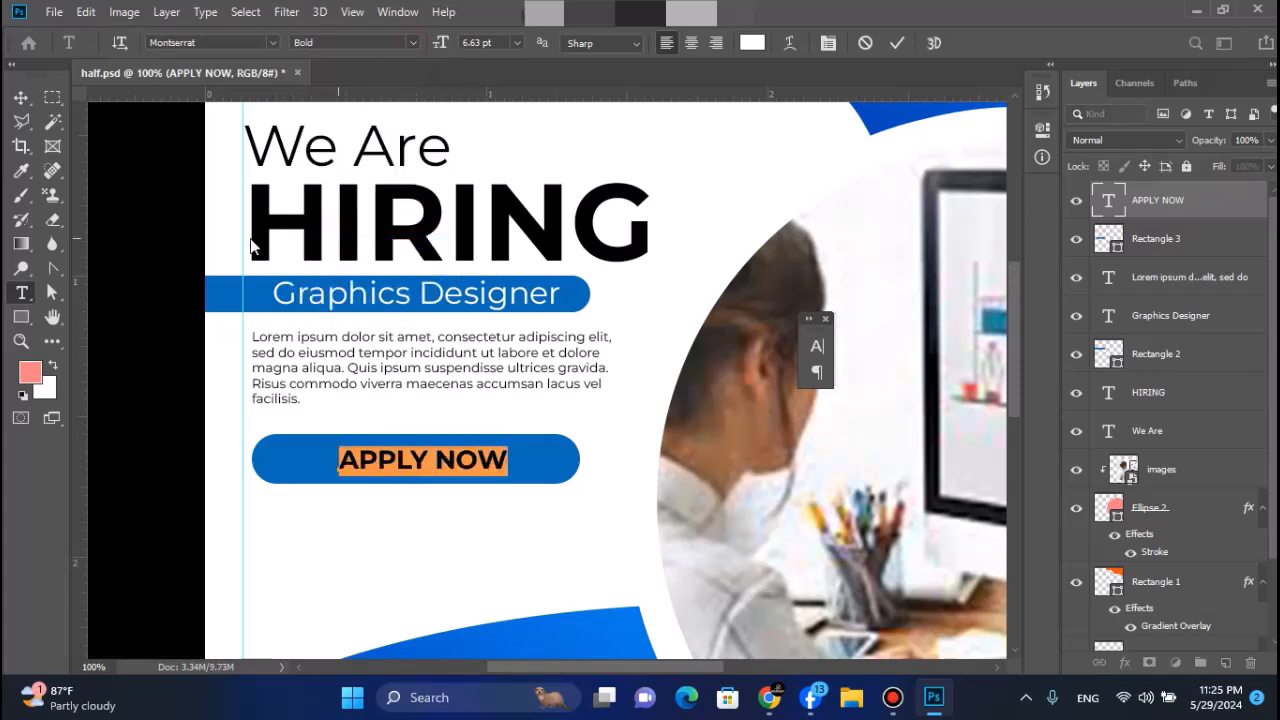
pyautogui.click(21, 100)
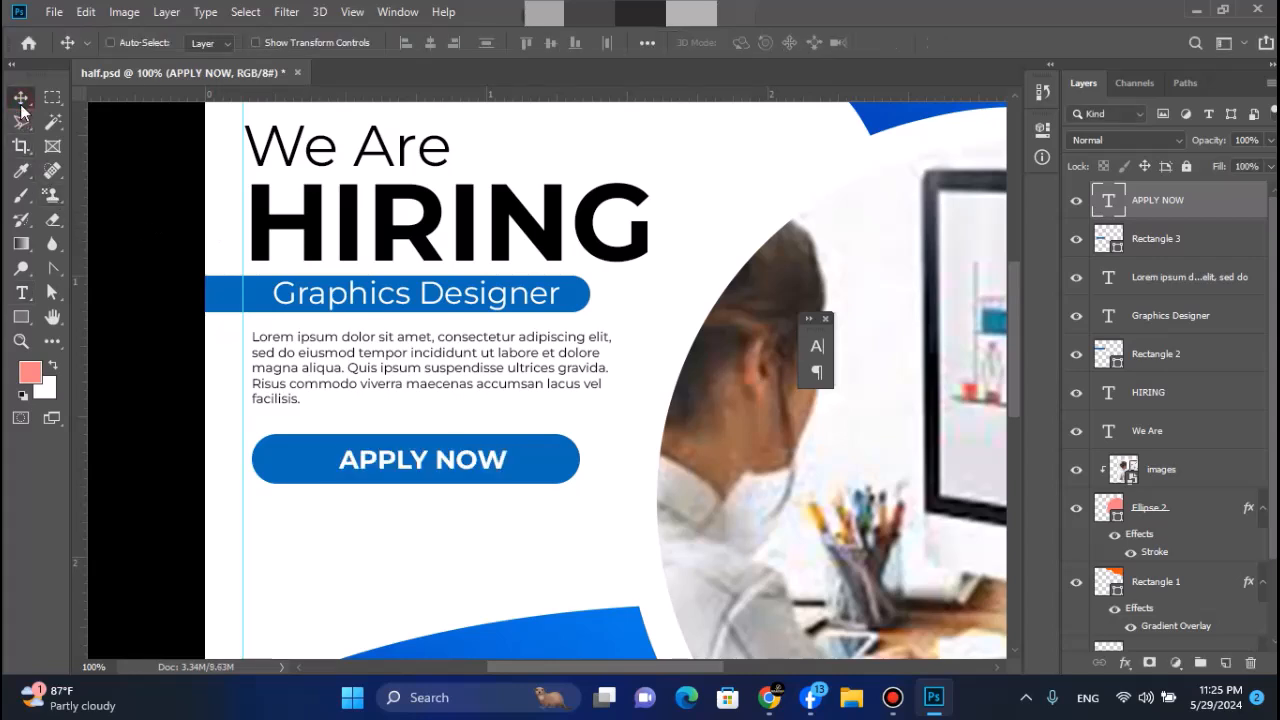
# Reduce the Graphics Designer text in the blue title bar to 6.01 pt
pyautogui.doubleClick(425, 293)
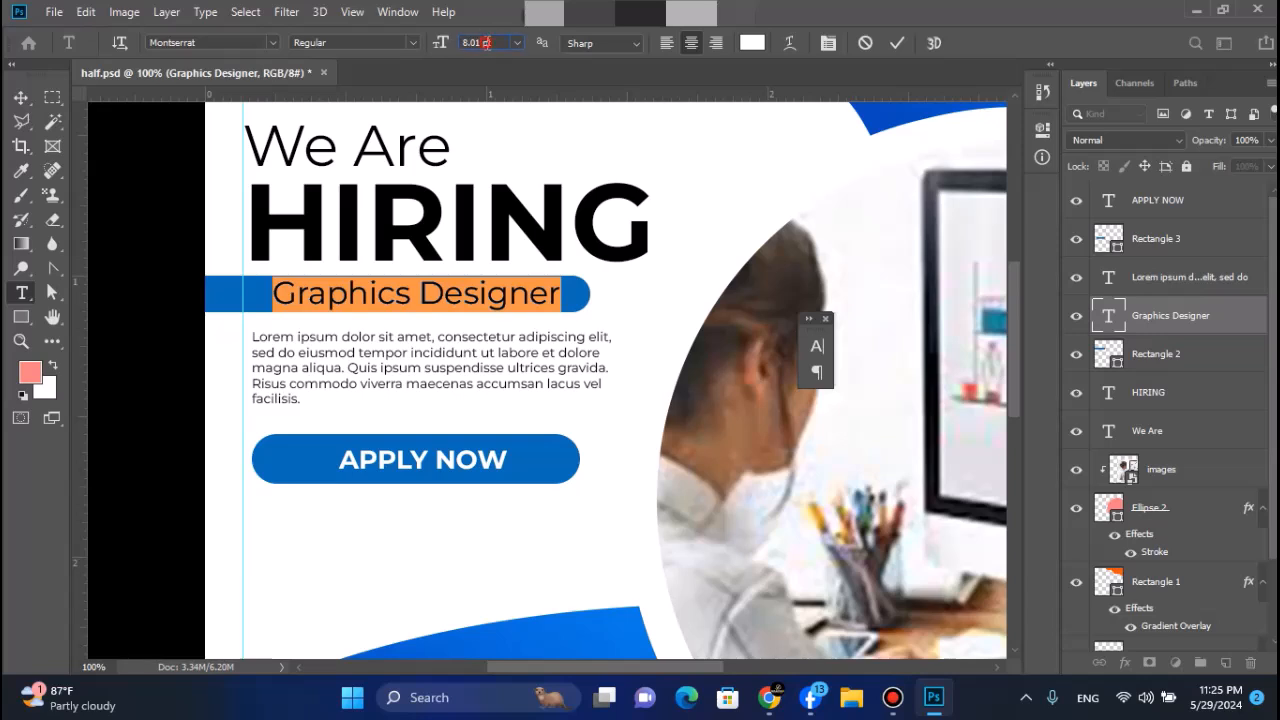
pyautogui.scroll(-1, 486, 42)
pyautogui.scroll(-1, 486, 42)
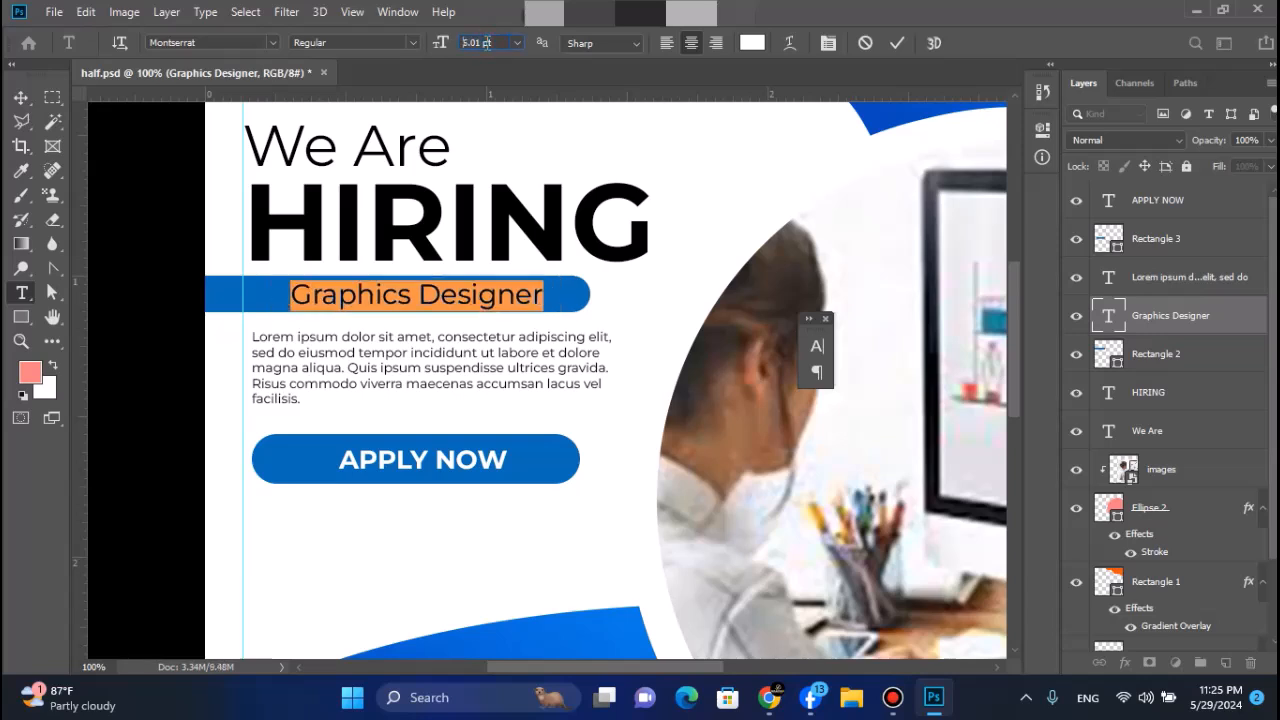
pyautogui.click(21, 98)
# Nudge the Graphics Designer text slightly left within the blue title bar
pyautogui.press('Left')
pyautogui.press('Left')
pyautogui.press('Left')
pyautogui.press('Left')
pyautogui.press('Left')
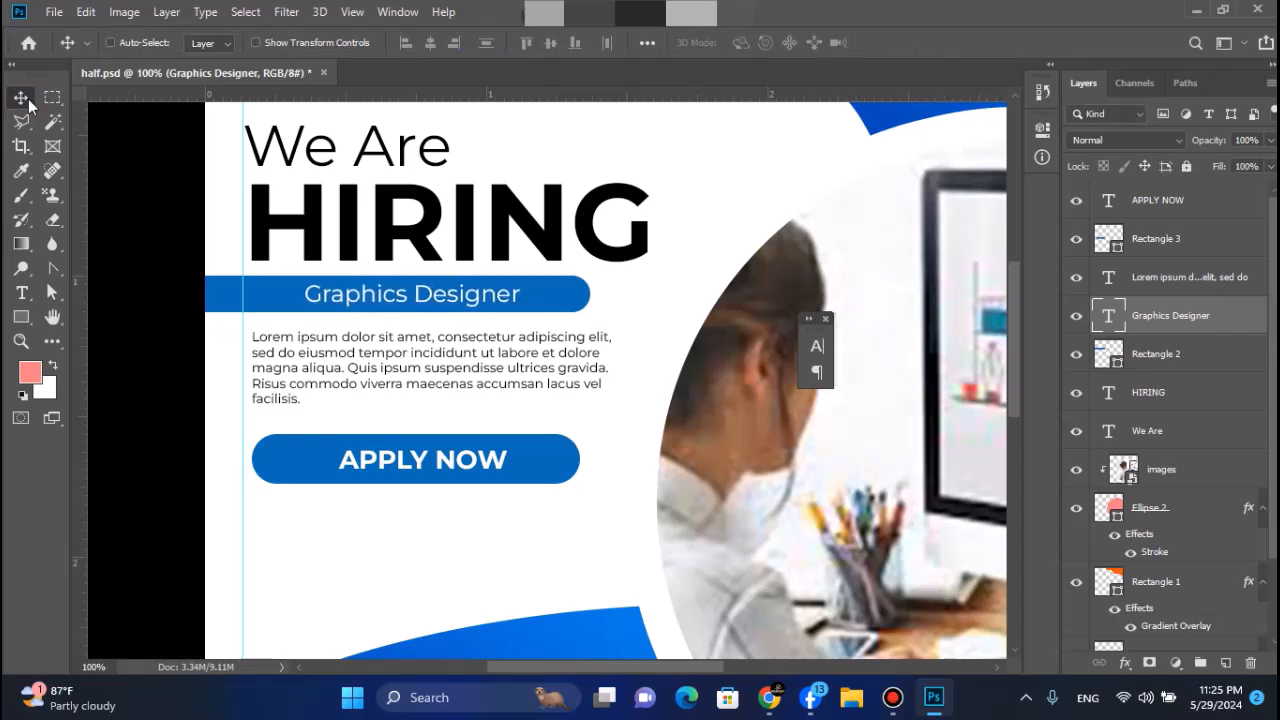
pyautogui.press('Left')
pyautogui.press('Left')
pyautogui.press('Left')
pyautogui.press('Left')
pyautogui.press('Left')
pyautogui.press('Left')
pyautogui.press('Left')
pyautogui.press('Left')
pyautogui.press('Left')
pyautogui.press('Left')
pyautogui.press('Right')
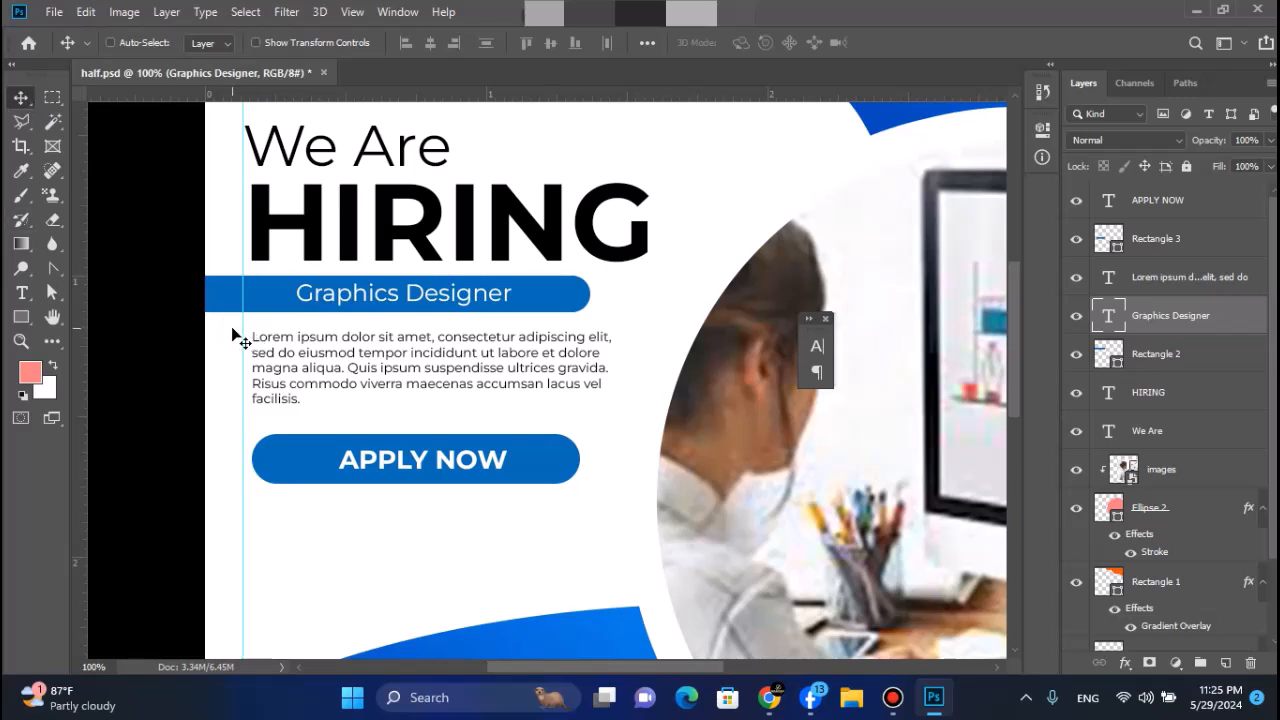
# Remove the vertical guide beside the text column and check the whole post
pyautogui.moveTo(242, 332); pyautogui.dragTo(60, 332)
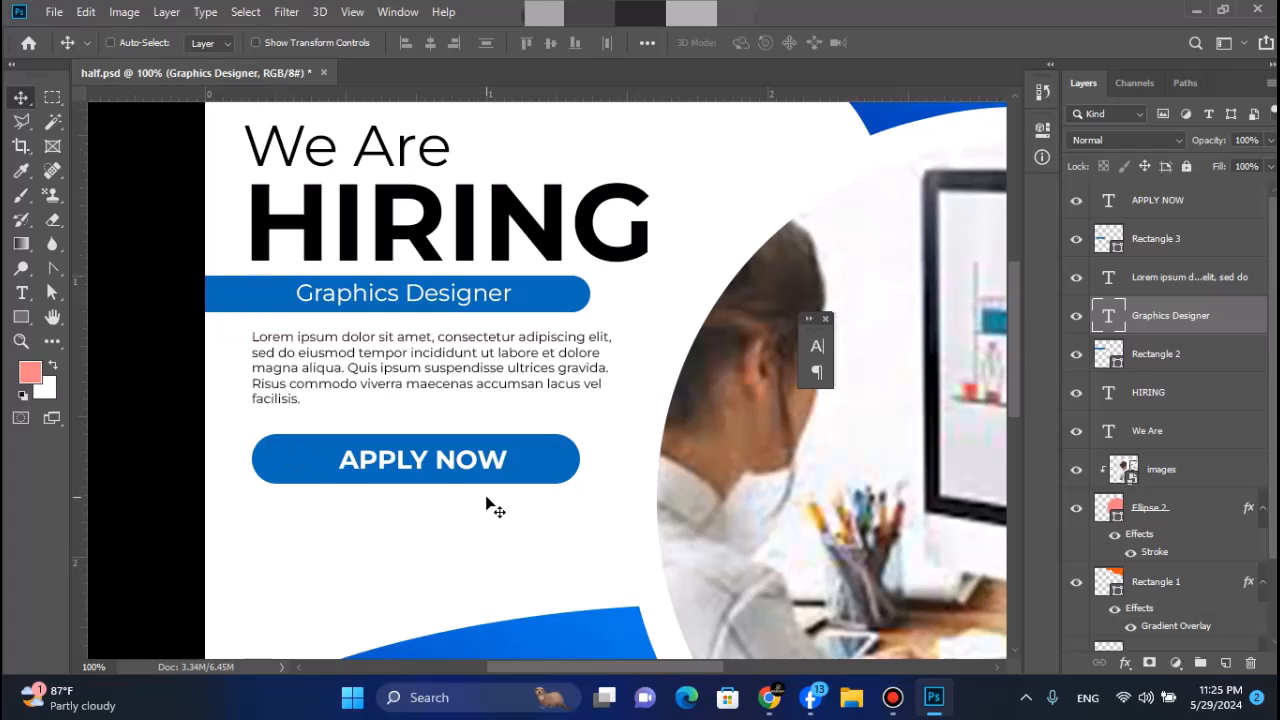
pyautogui.hotkey('ctrl', '-')
pyautogui.hotkey('ctrl', '-')
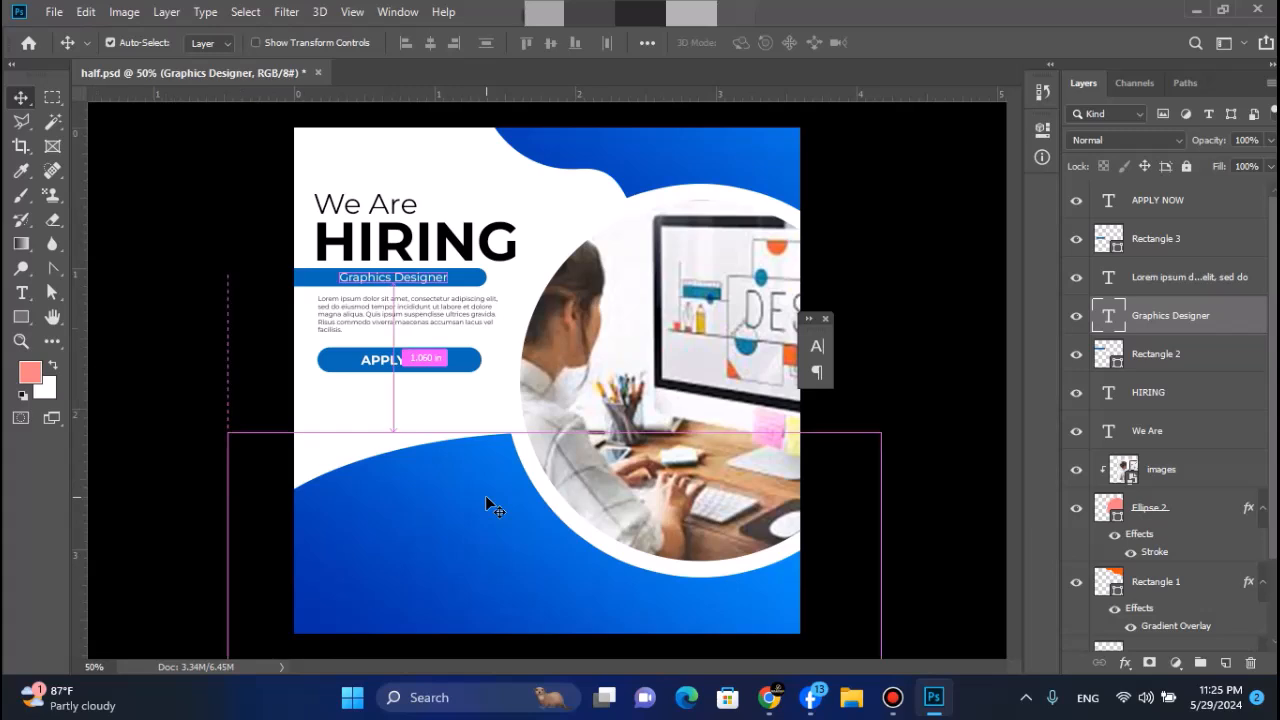